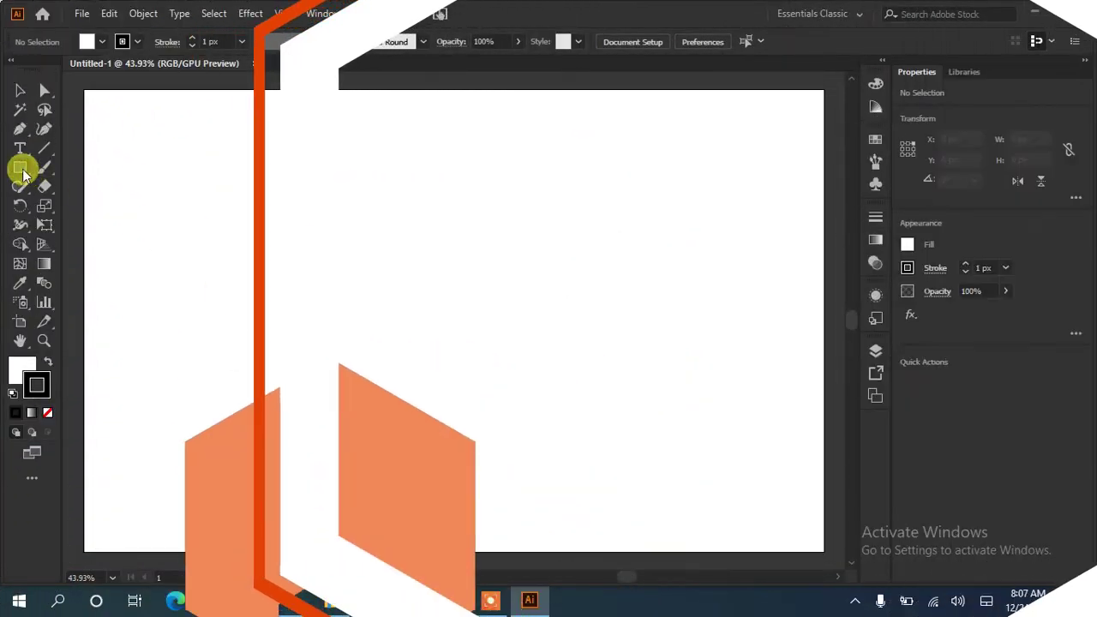
Draw a centred circle and rotate-copy a thin rectangle around it into a starburst
drag(438, 292, 558, 409)
drag(493, 357, 433, 297)
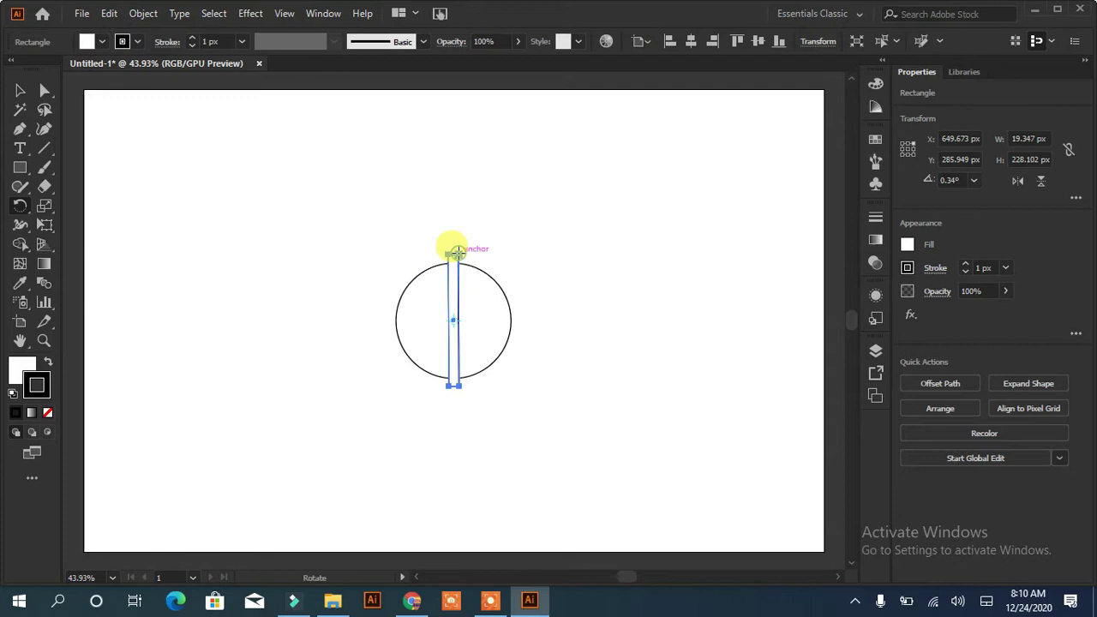
mouse_move(457, 252)
mouse_down()
mouse_move(479, 267)
mouse_move(475, 257)
mouse_up()
key(ctrl+d)
key(ctrl+d)
key(ctrl+d)
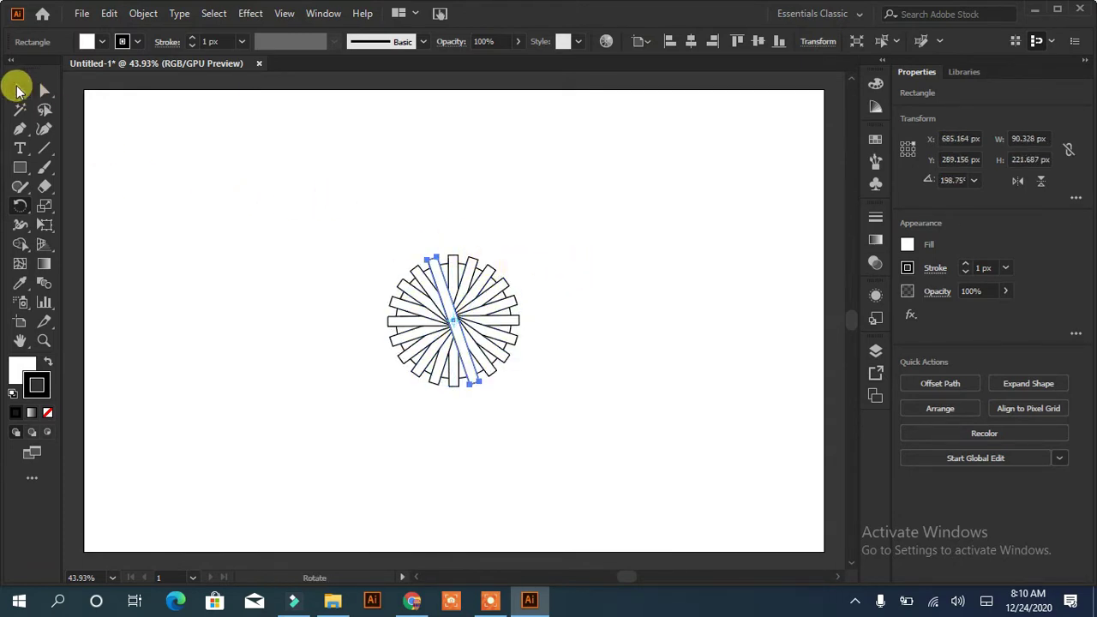
Select the starburst and circle and merge them into one gear with Pathfinder Unite
click(20, 90)
drag(588, 247, 296, 399)
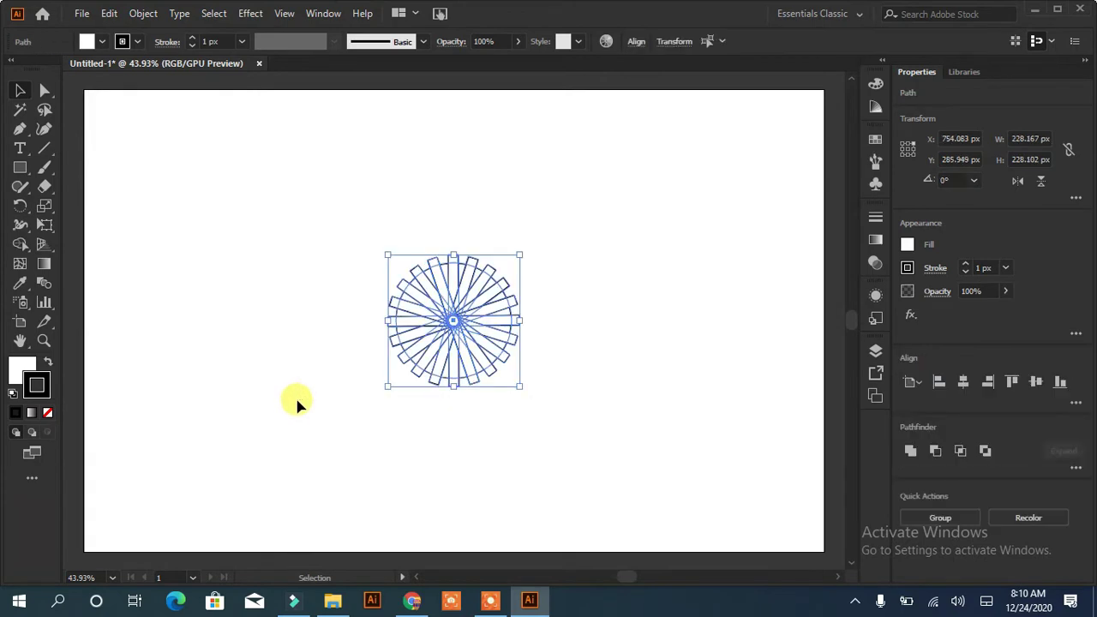
click(910, 451)
click(668, 402)
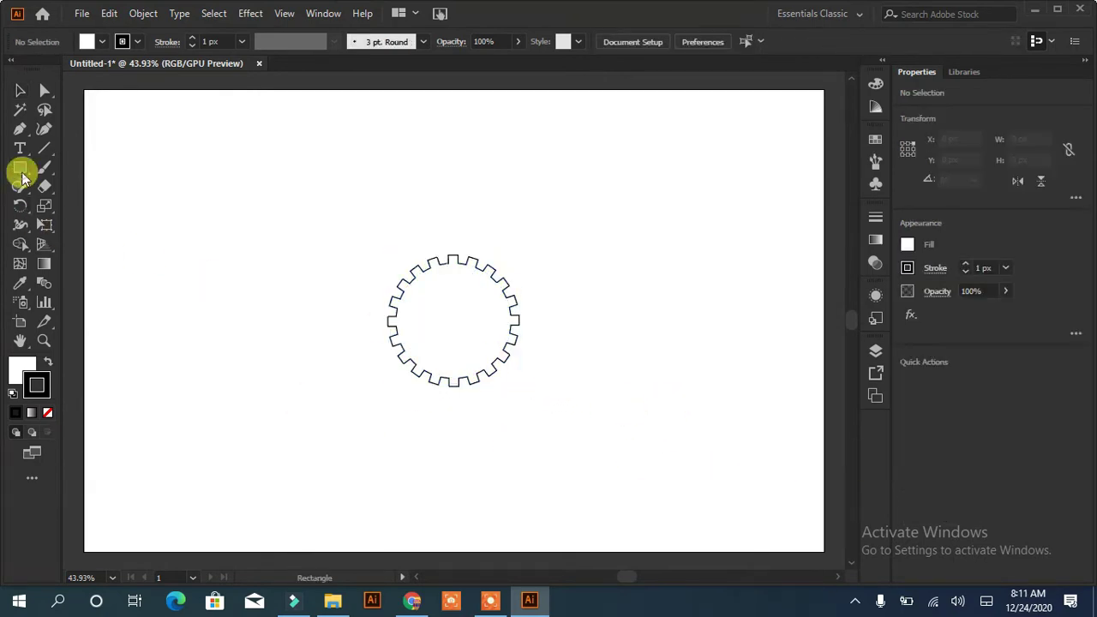
Draw a circle inside the gear and centre-align it with the gear
drag(20, 167, 59, 206)
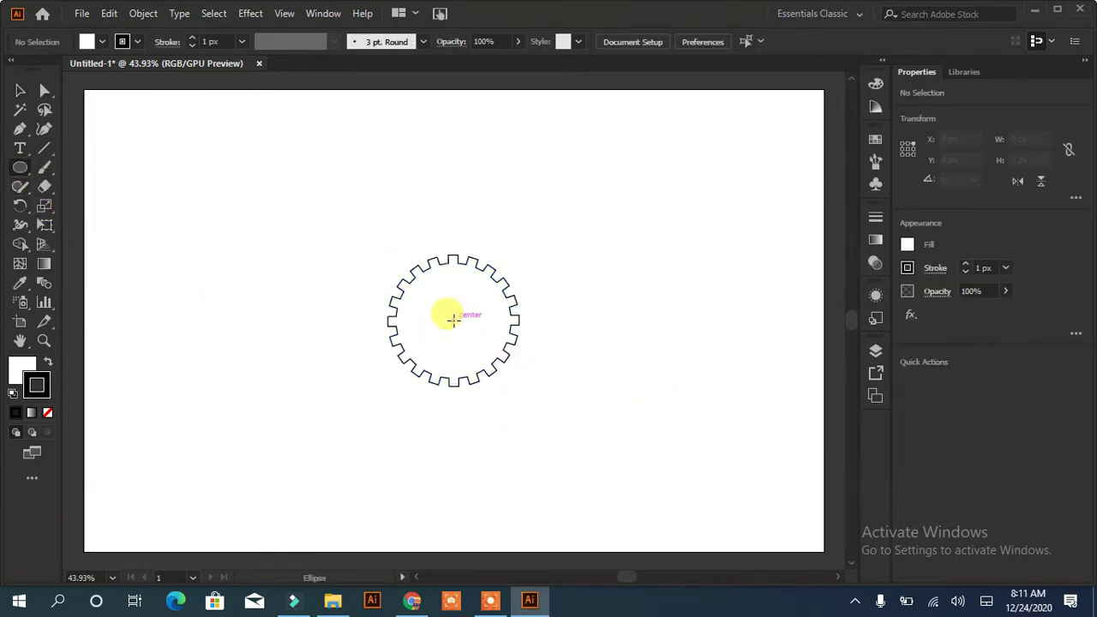
drag(452, 320, 495, 369)
click(20, 90)
drag(608, 248, 399, 365)
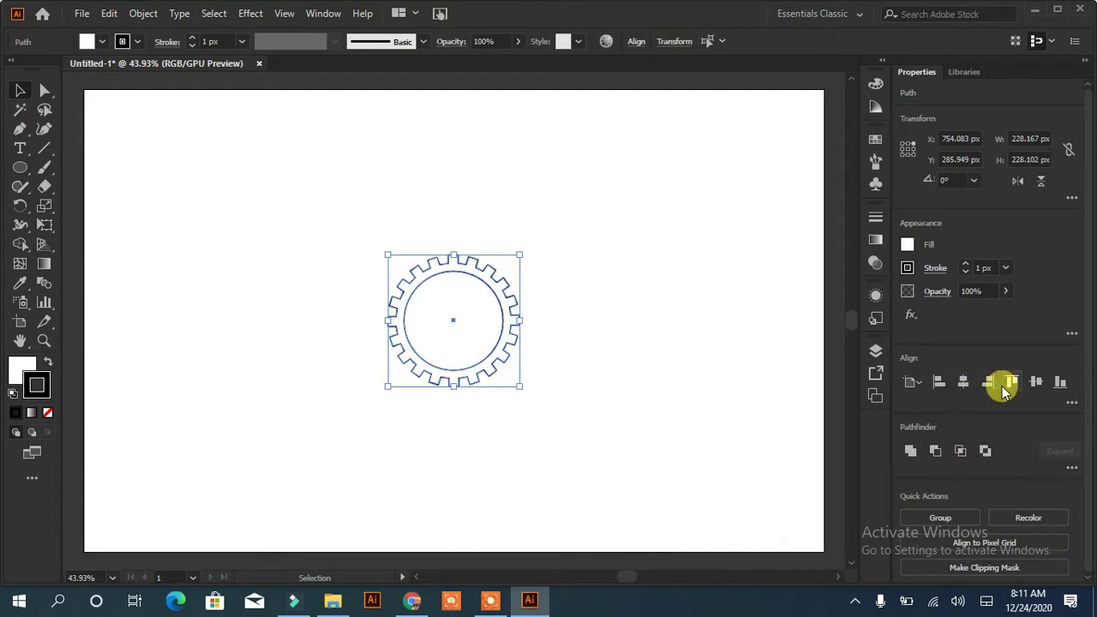
click(630, 385)
Select the gear and inner circle, then place the first feather point with the Pen tool
click(517, 359)
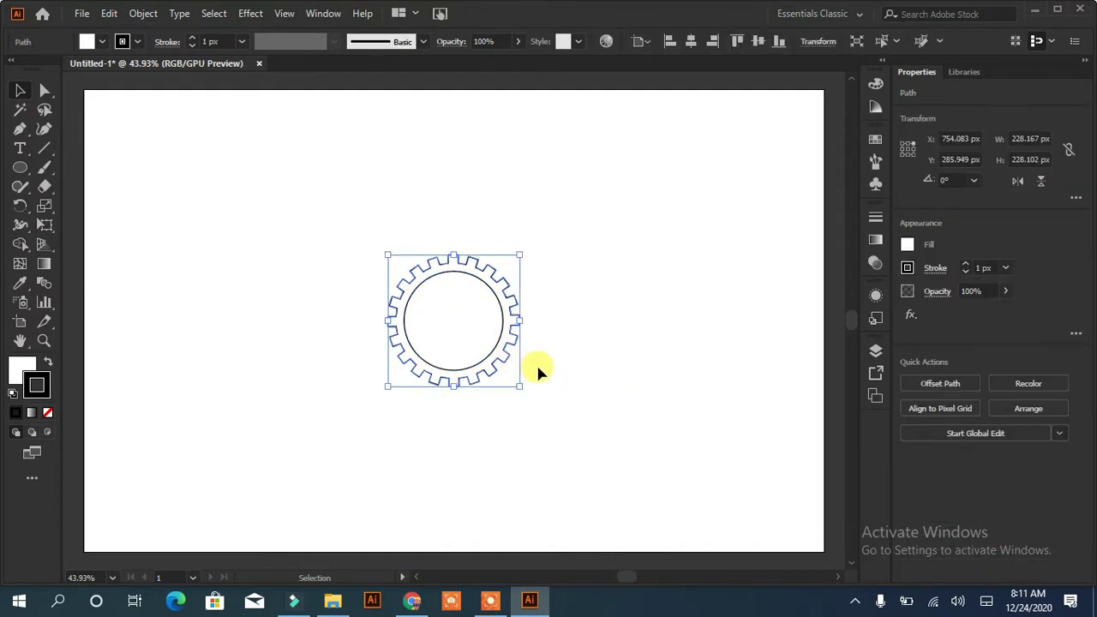
shift+click(500, 353)
click(20, 128)
click(289, 247)
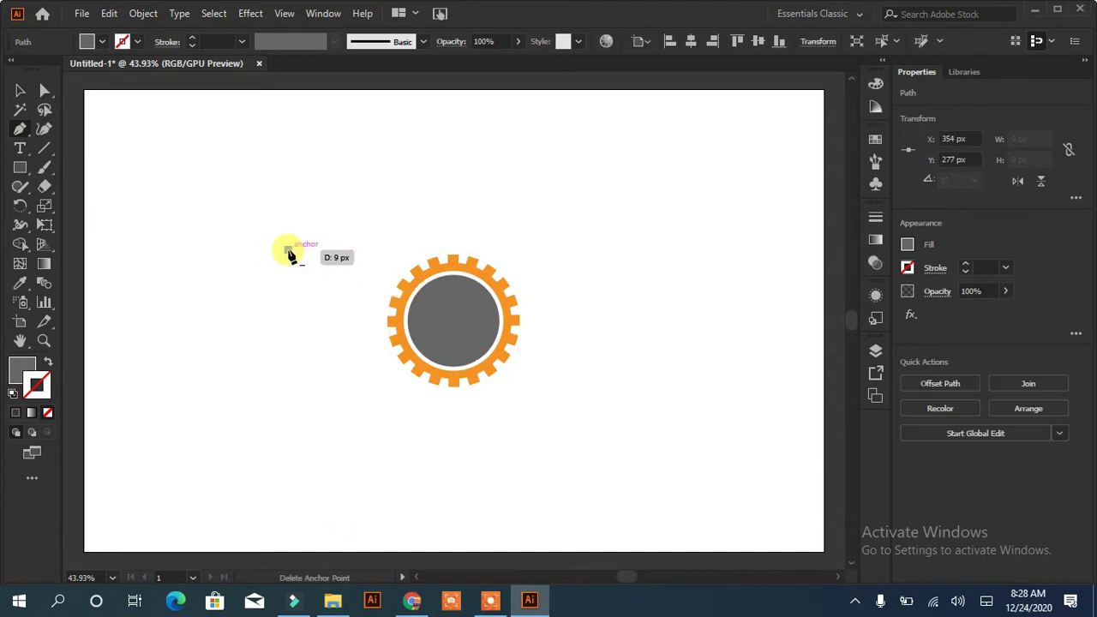
Draw the top curved, unfilled feather path to the left of the gear
click(275, 228)
mouse_move(392, 275)
mouse_down()
mouse_move(469, 283)
mouse_move(497, 271)
mouse_up()
click(392, 275)
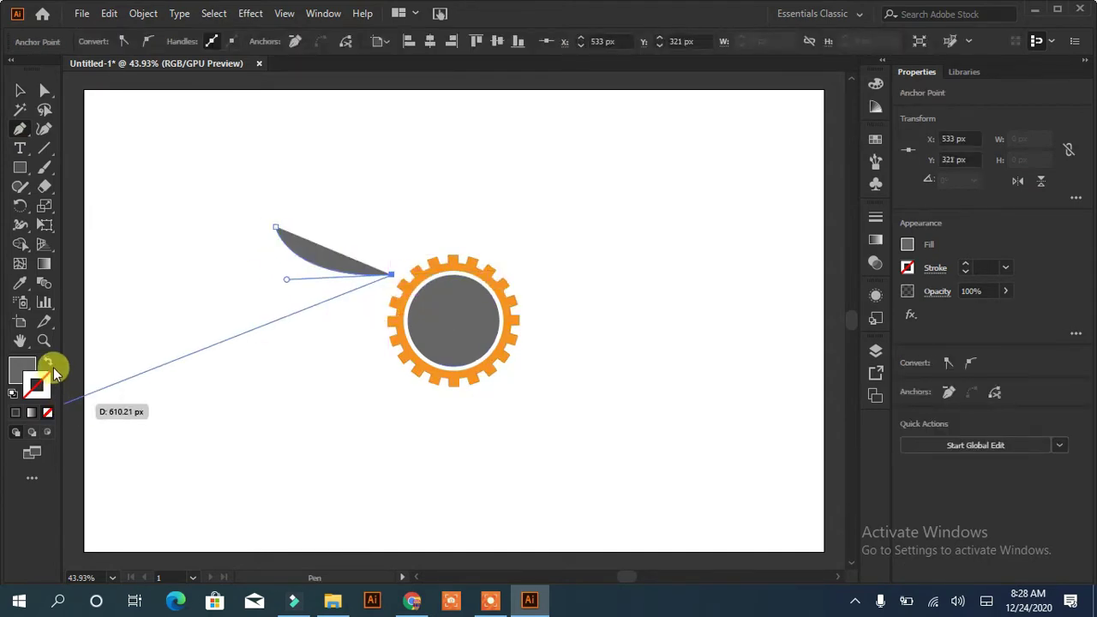
click(51, 365)
click(384, 294)
drag(275, 228, 276, 164)
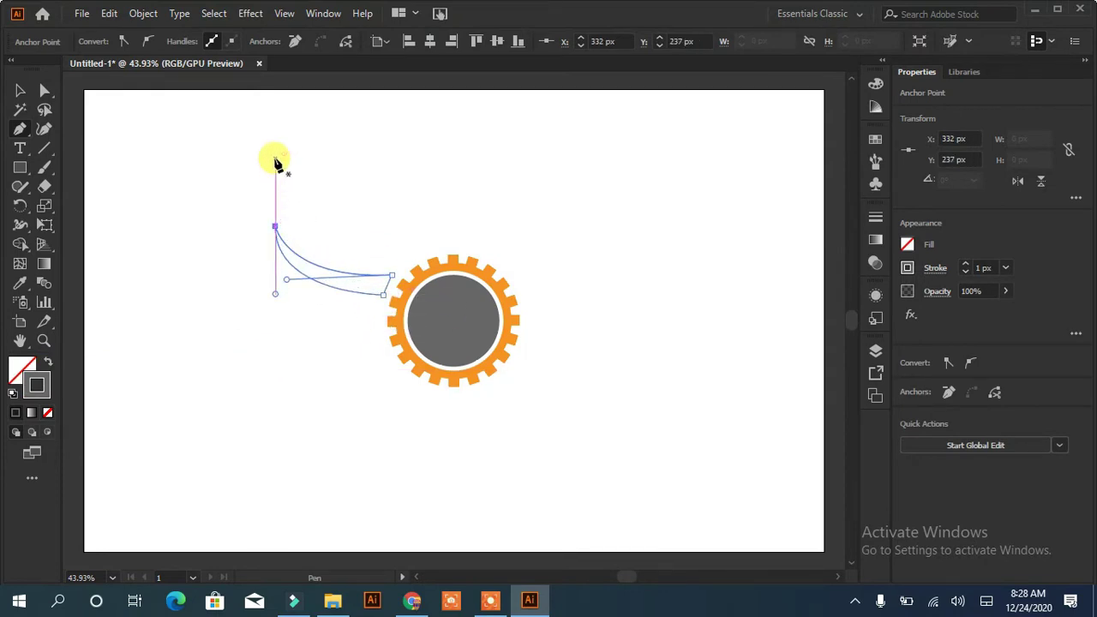
ctrl+click(382, 310)
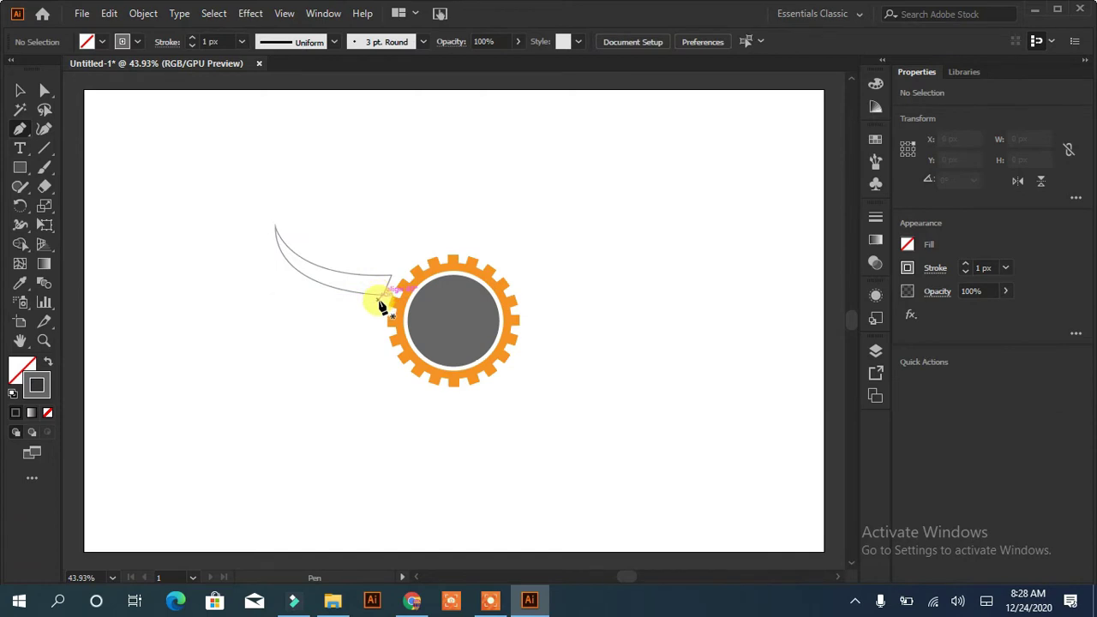
Draw two more curved feather paths starting from the gear edge
drag(381, 302, 289, 277)
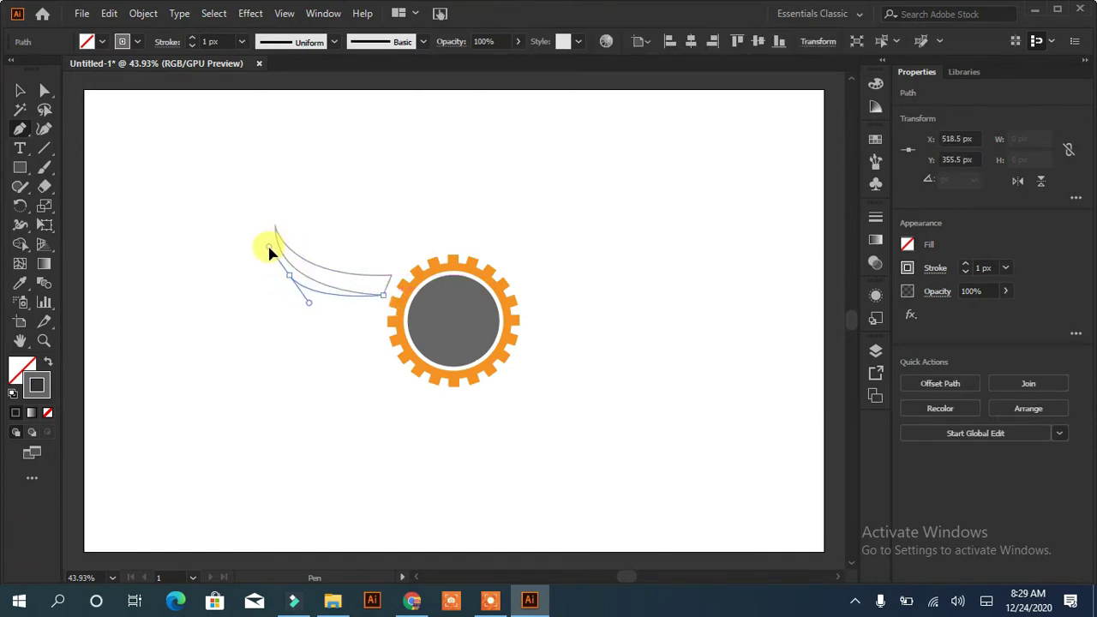
mouse_move(378, 310)
mouse_down()
mouse_move(459, 311)
mouse_move(380, 299)
mouse_move(379, 310)
mouse_up()
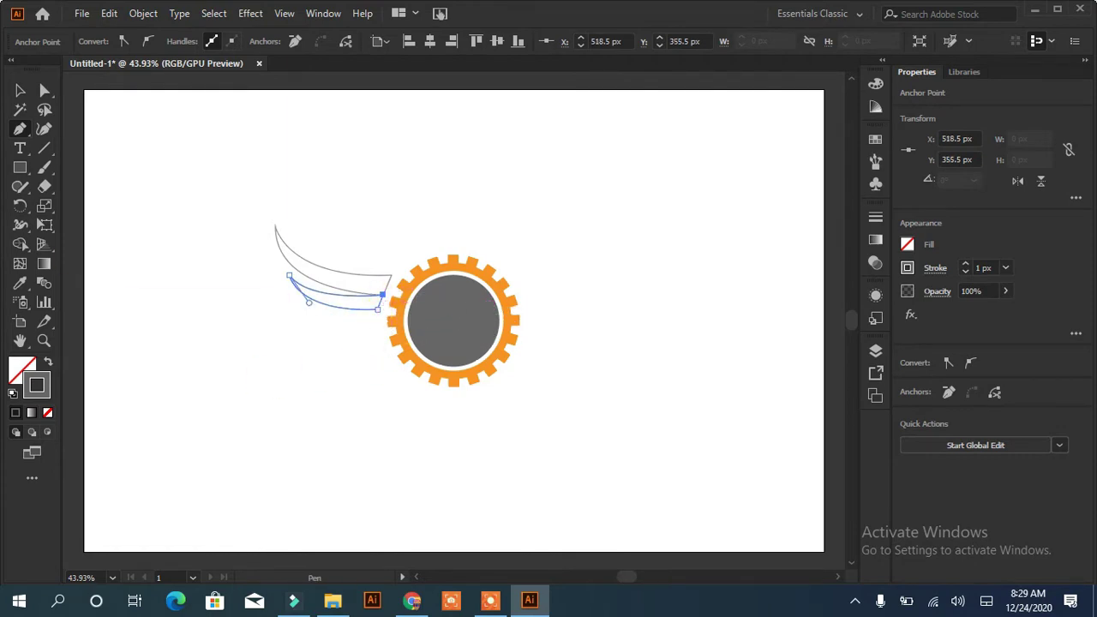
ctrl+click(206, 306)
mouse_move(379, 310)
mouse_down()
mouse_move(314, 314)
mouse_move(289, 294)
mouse_move(331, 324)
mouse_move(452, 331)
mouse_move(378, 311)
mouse_up()
ctrl+click(364, 361)
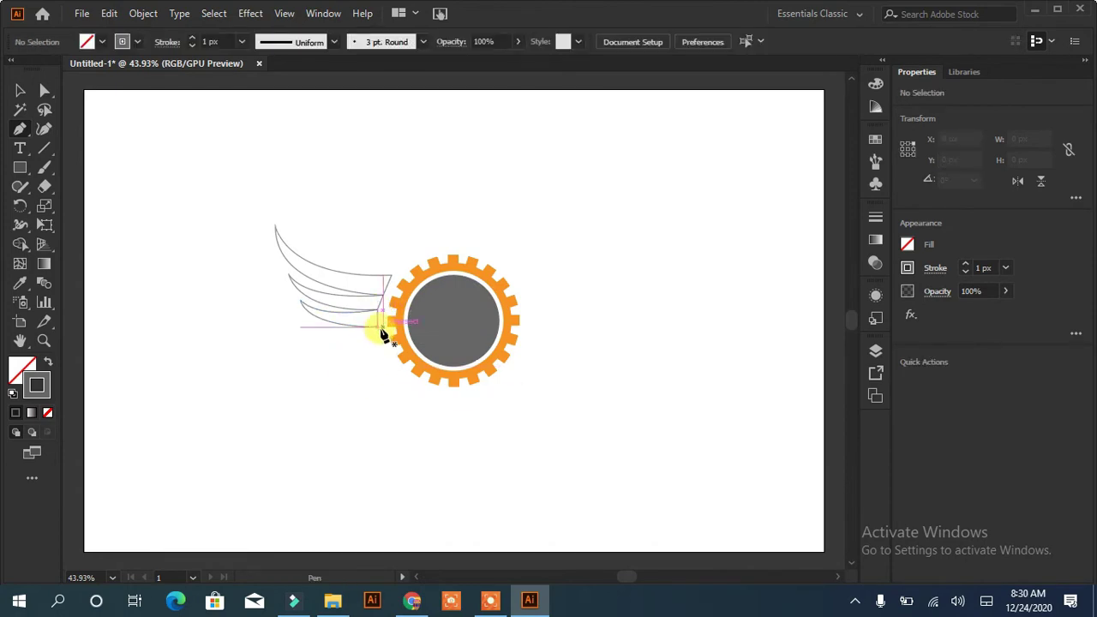
Extend the lower feather path with new points, curving its edge back to the gear
key(a)
click(377, 326)
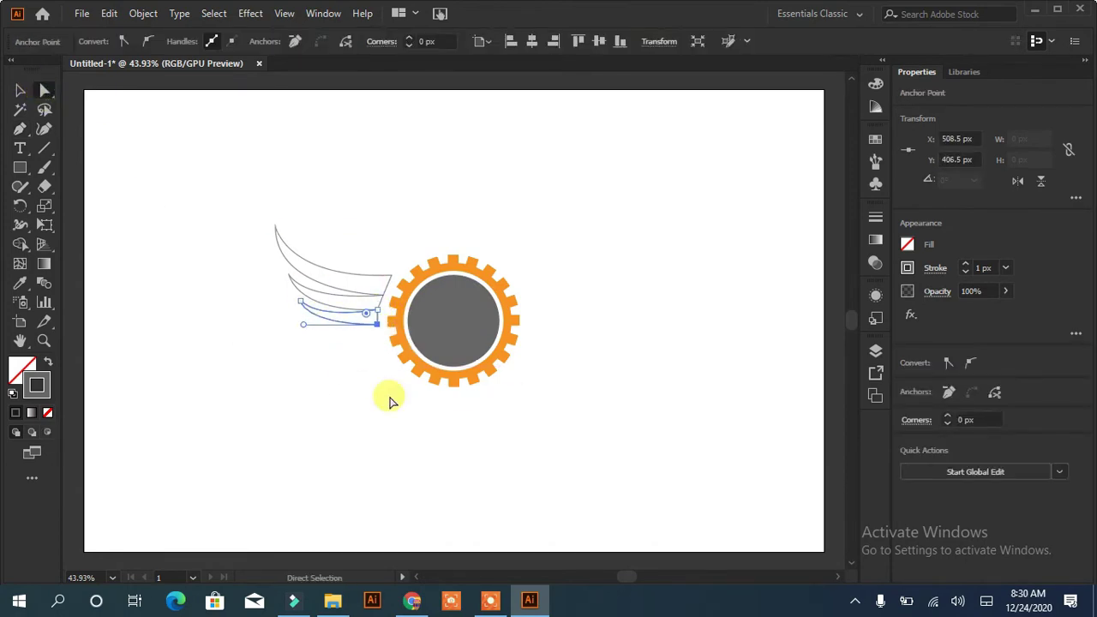
click(386, 424)
click(19, 130)
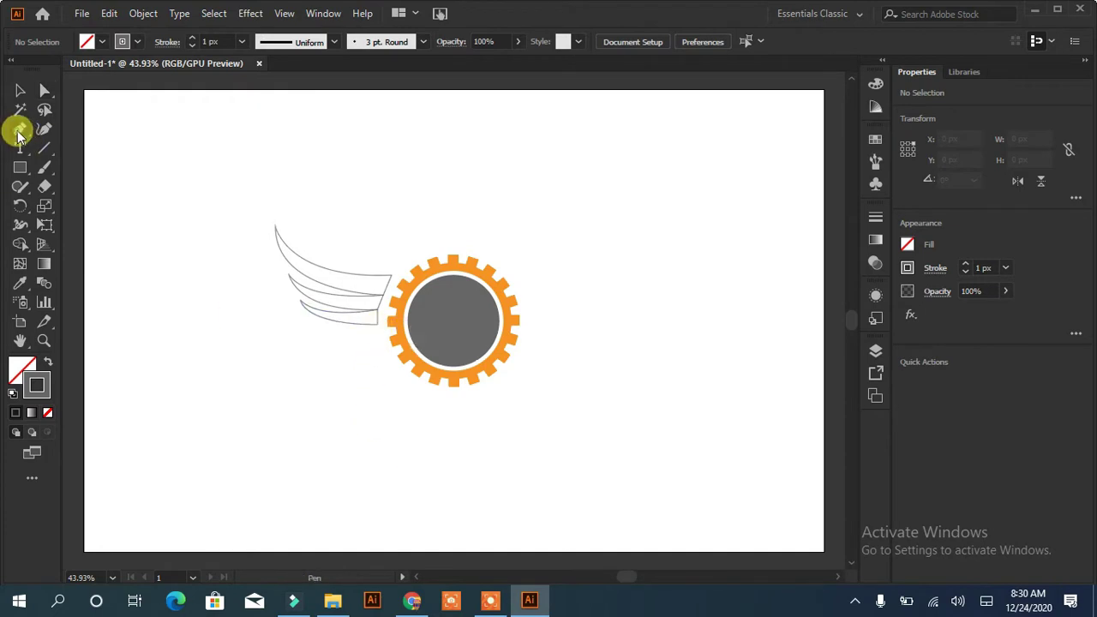
click(378, 326)
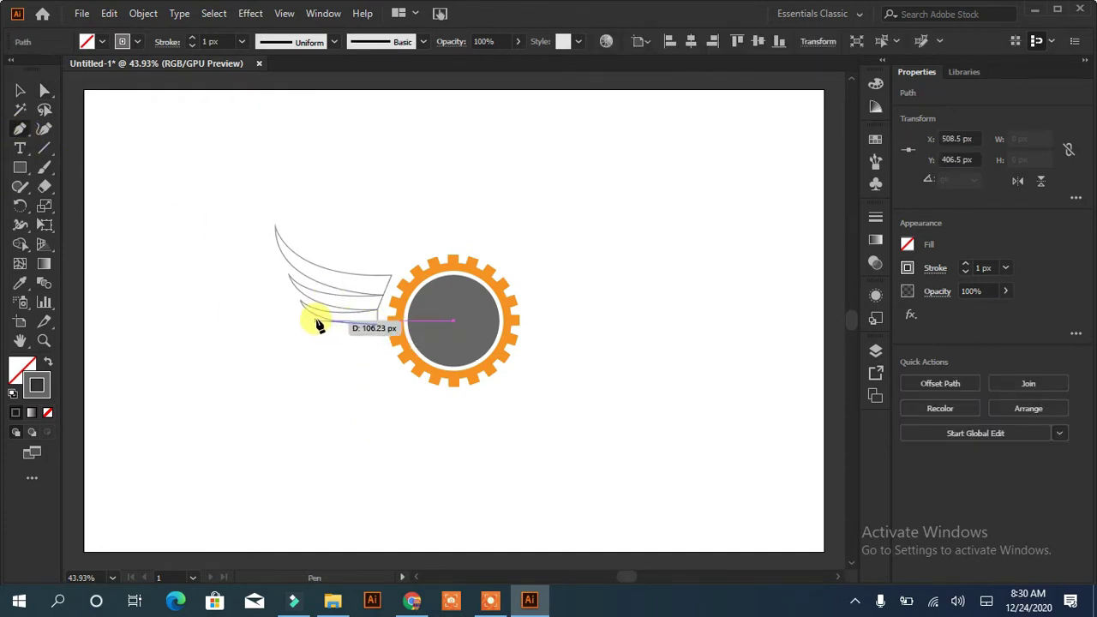
click(316, 321)
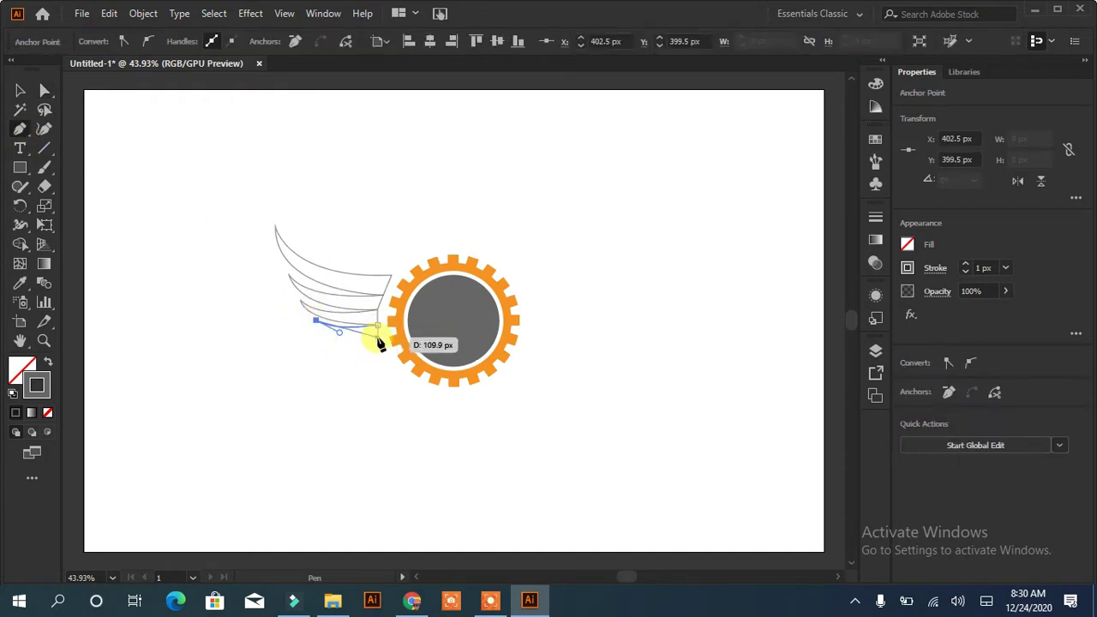
drag(378, 336, 416, 339)
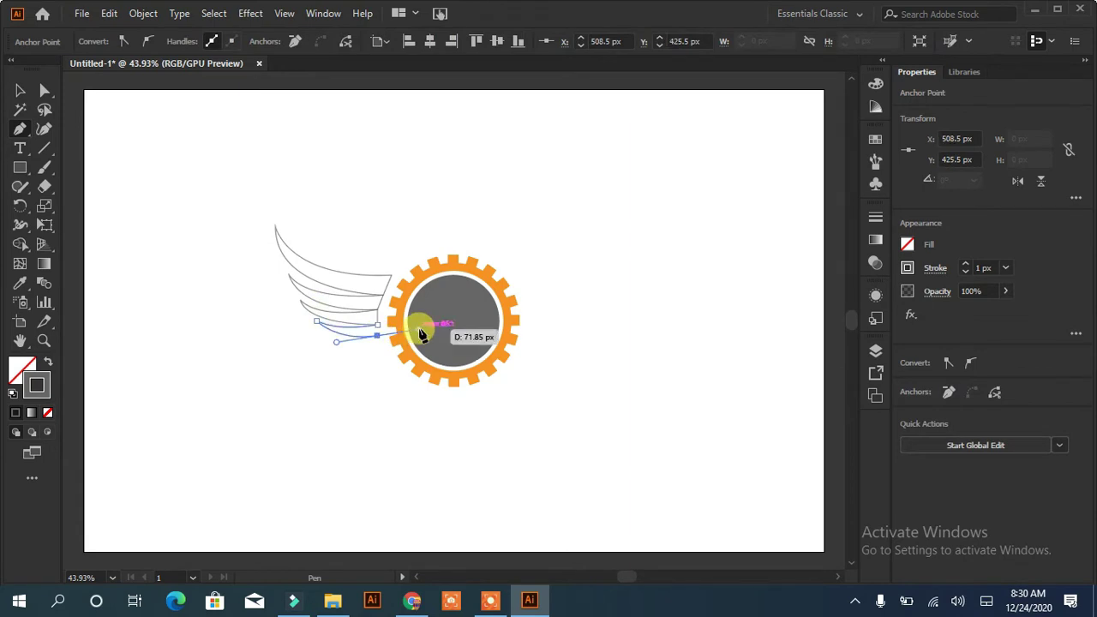
Fill all the feather outlines with black
key(v)
click(202, 439)
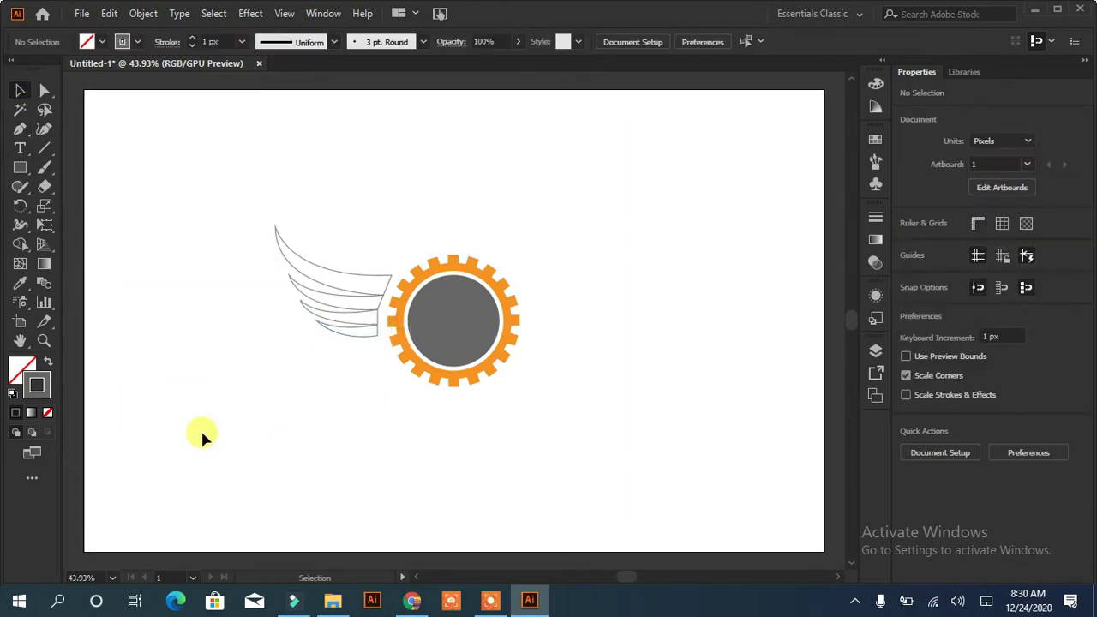
drag(373, 294, 282, 403)
drag(294, 210, 263, 441)
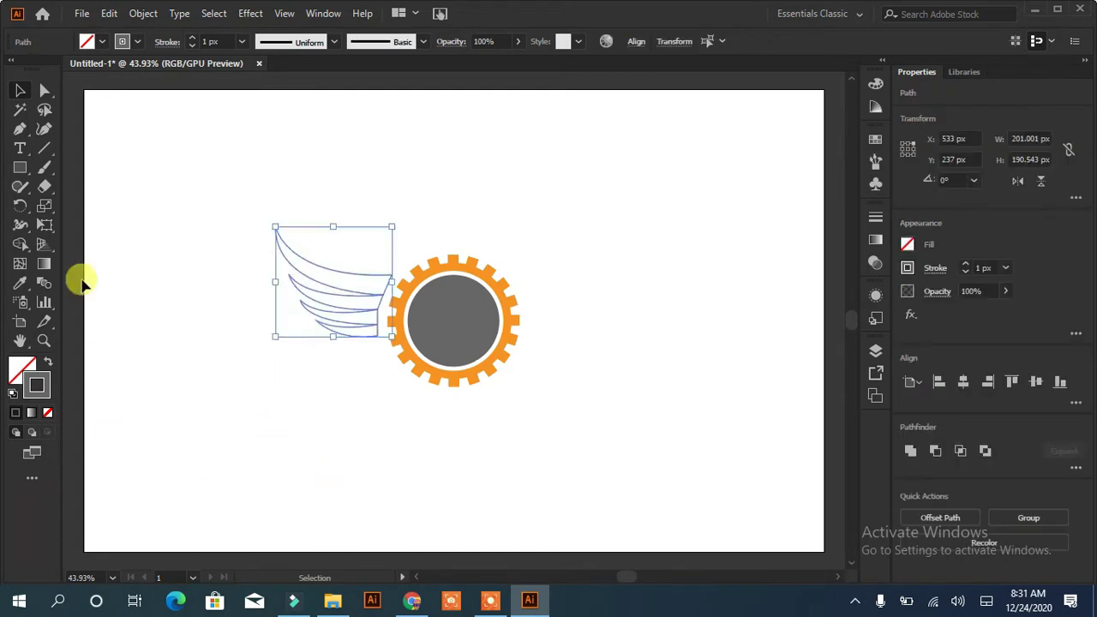
click(89, 41)
click(44, 69)
click(206, 313)
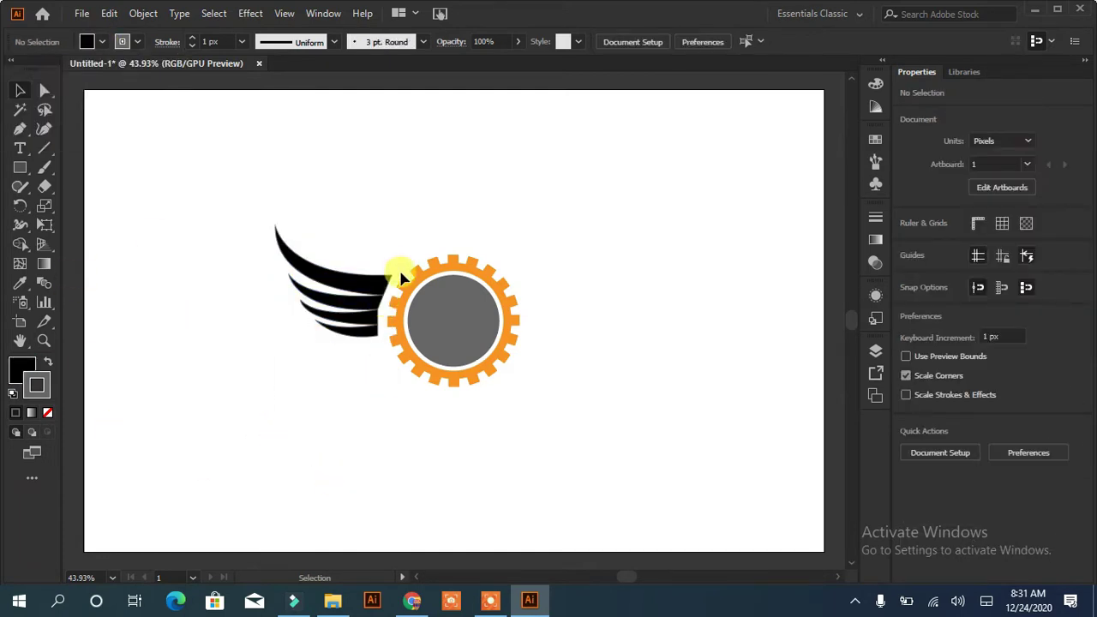
Enlarge the grey inner circle with Offset Path so it covers the gear
click(435, 319)
click(940, 383)
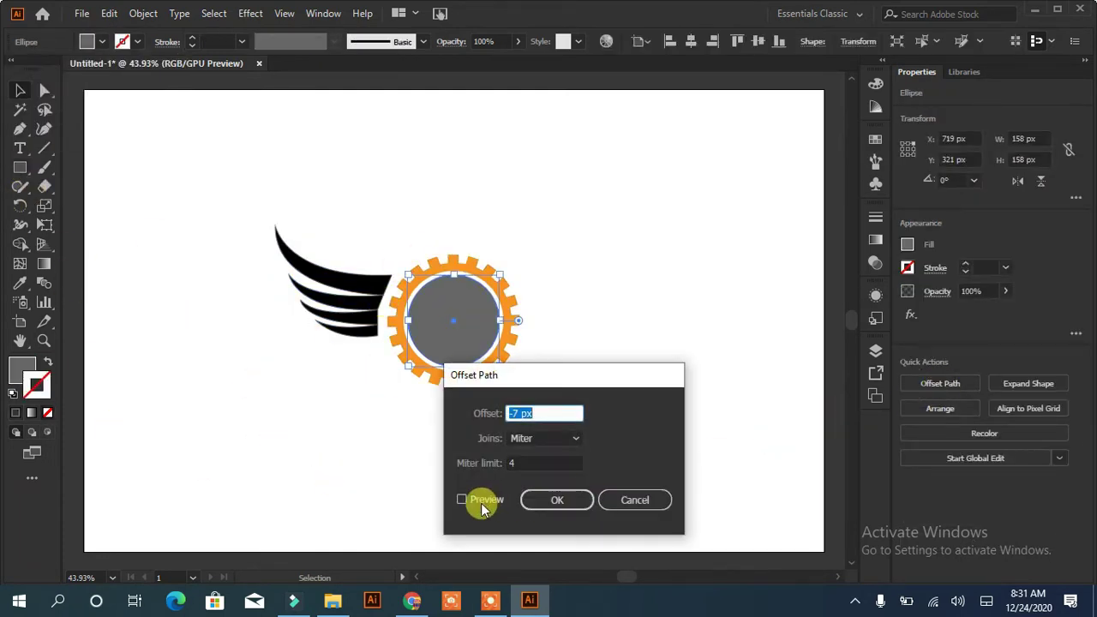
click(539, 413)
drag(485, 413, 486, 415)
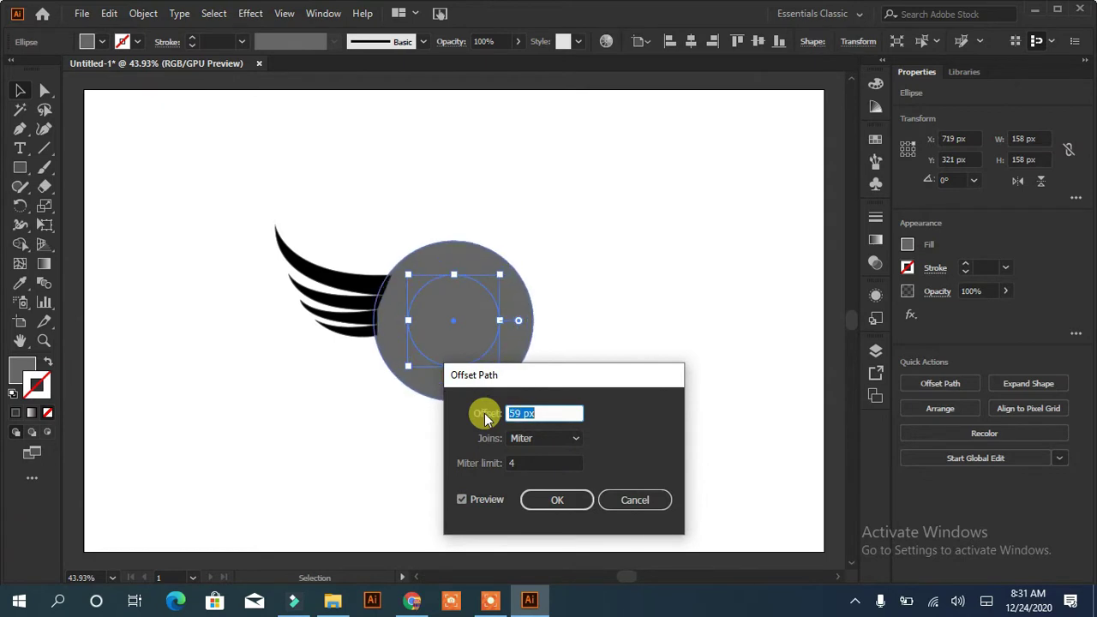
click(562, 499)
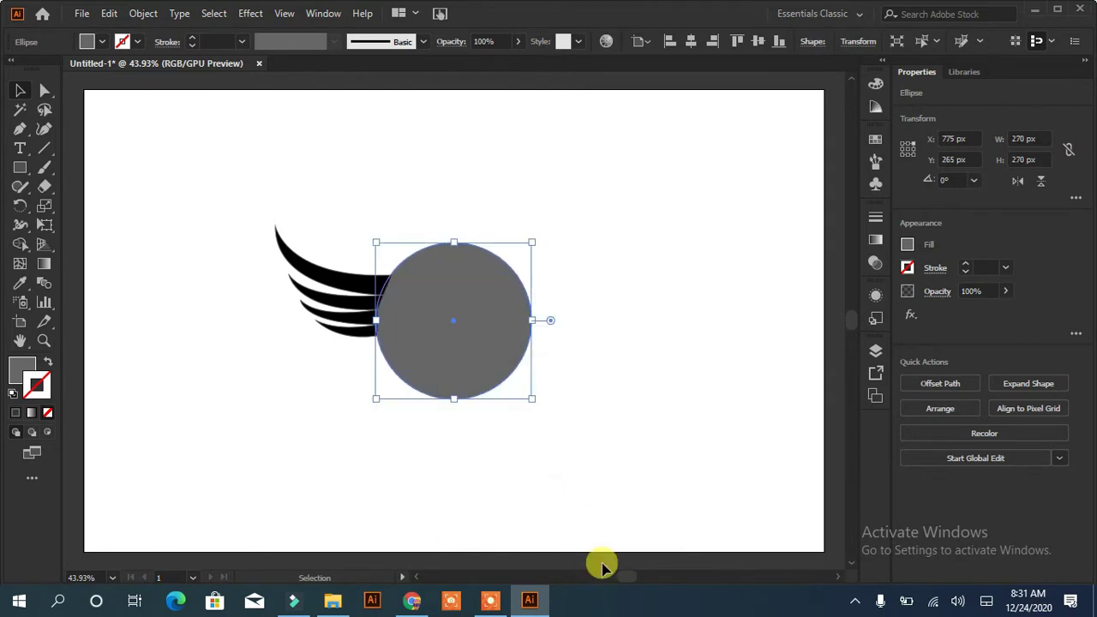
Merge the circle and teeth into one grey gear with the Shape Builder tool
drag(345, 207, 403, 403)
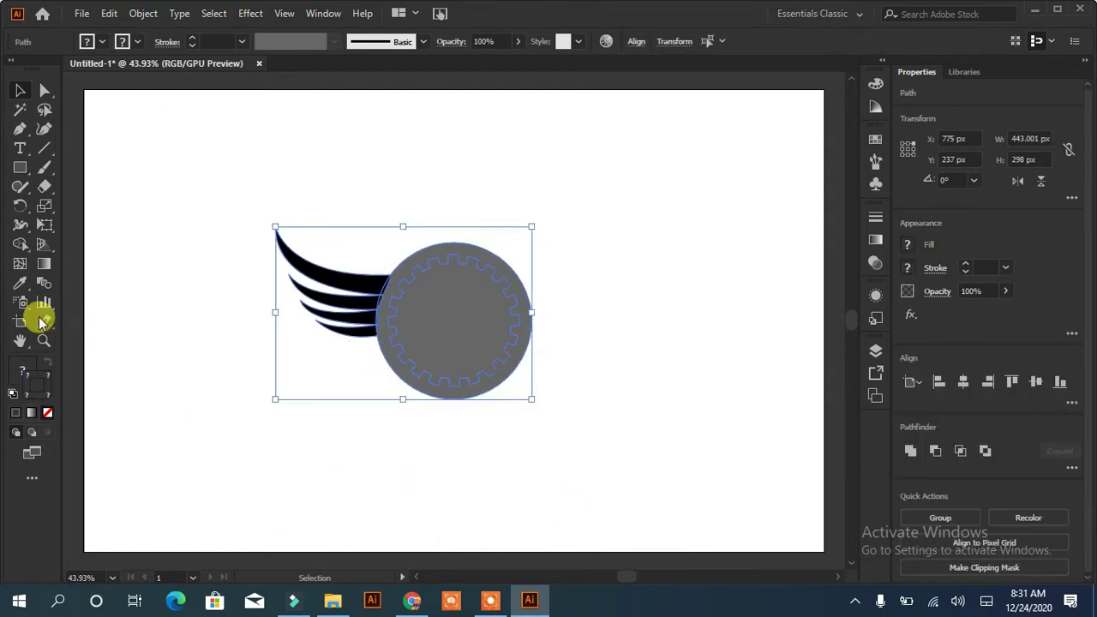
click(21, 243)
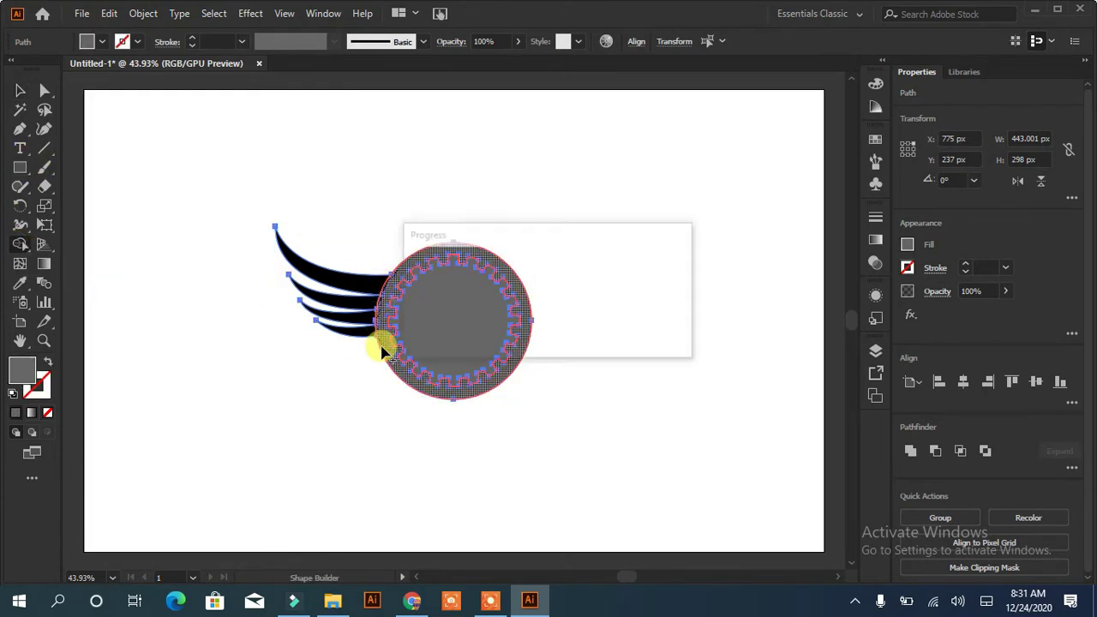
click(384, 351)
click(17, 91)
click(429, 275)
key(ctrl+shift+a)
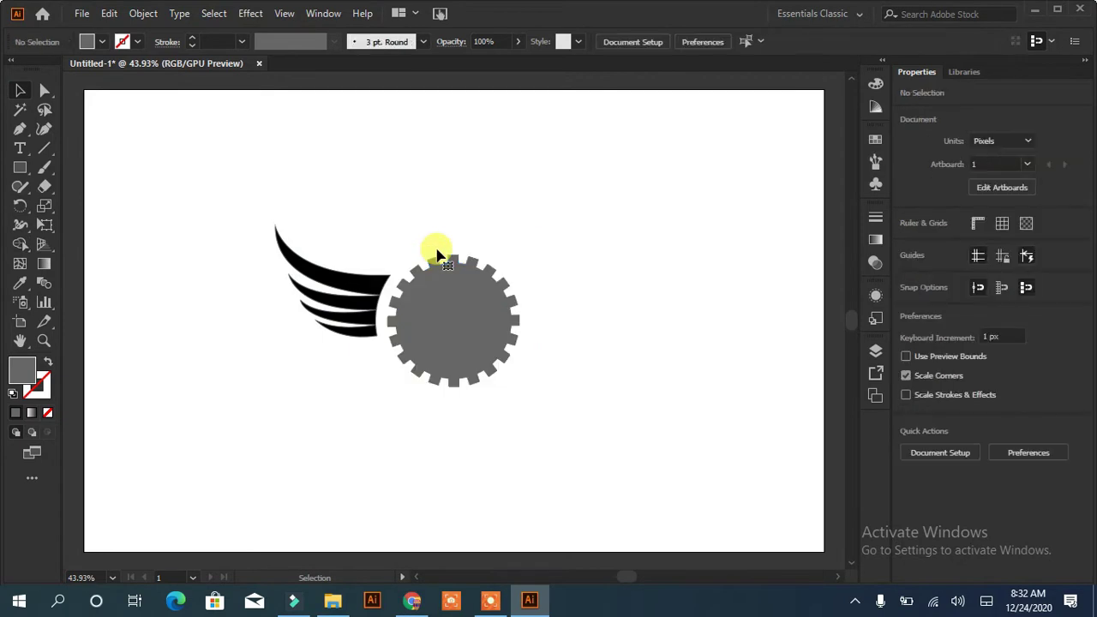
Alt-drag a copy of the grey gear to the upper right
click(431, 265)
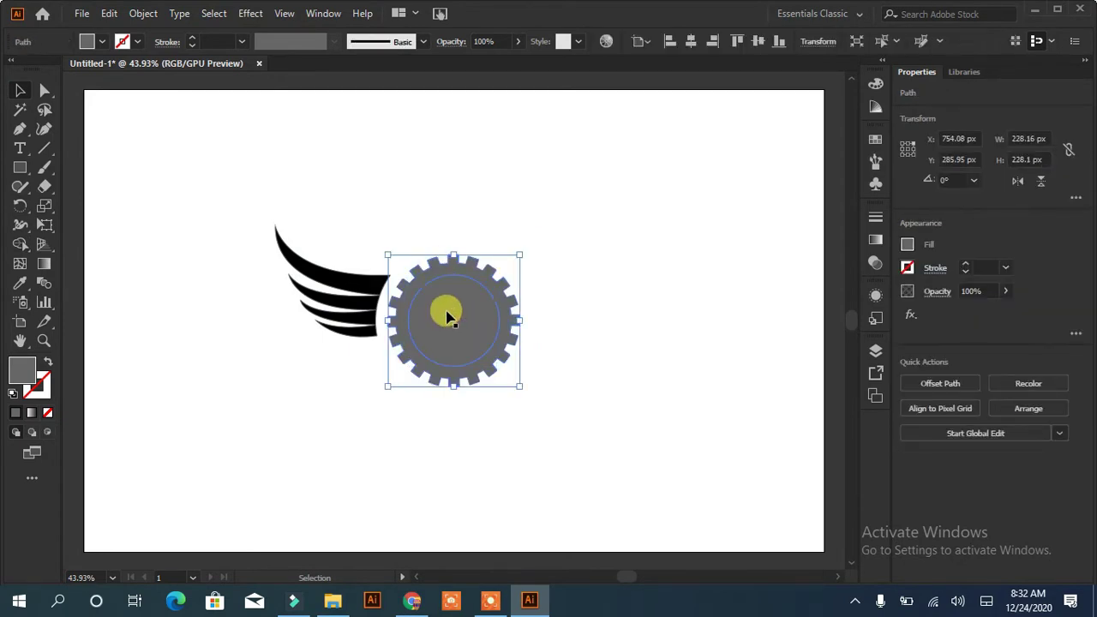
mouse_move(448, 314)
mouse_down()
mouse_move(496, 420)
mouse_move(633, 259)
mouse_up()
drag(563, 374, 681, 294)
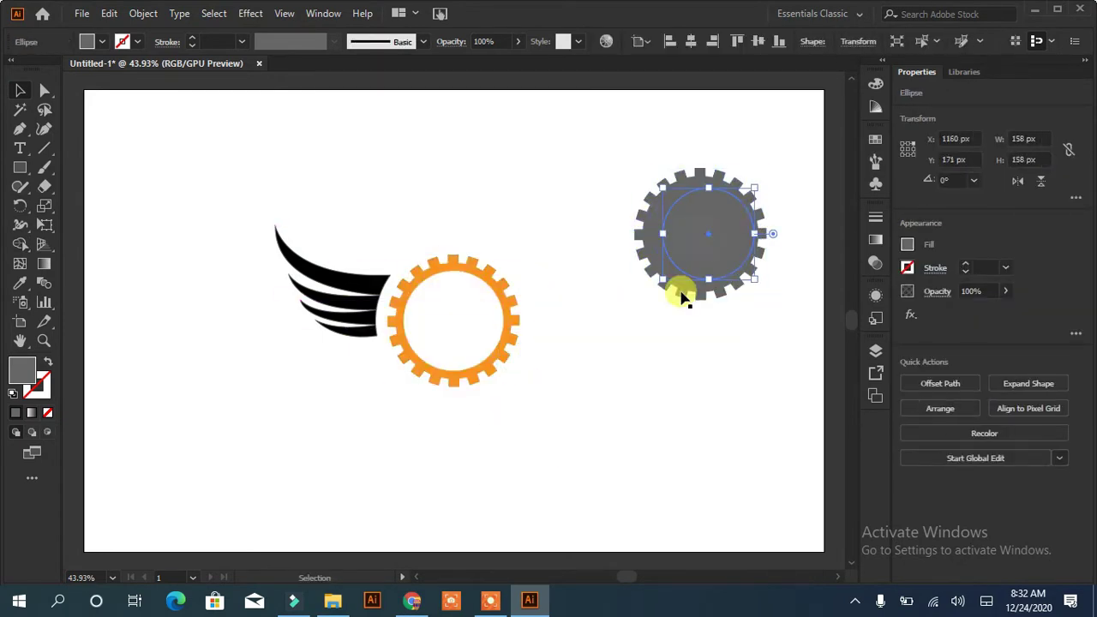
click(360, 330)
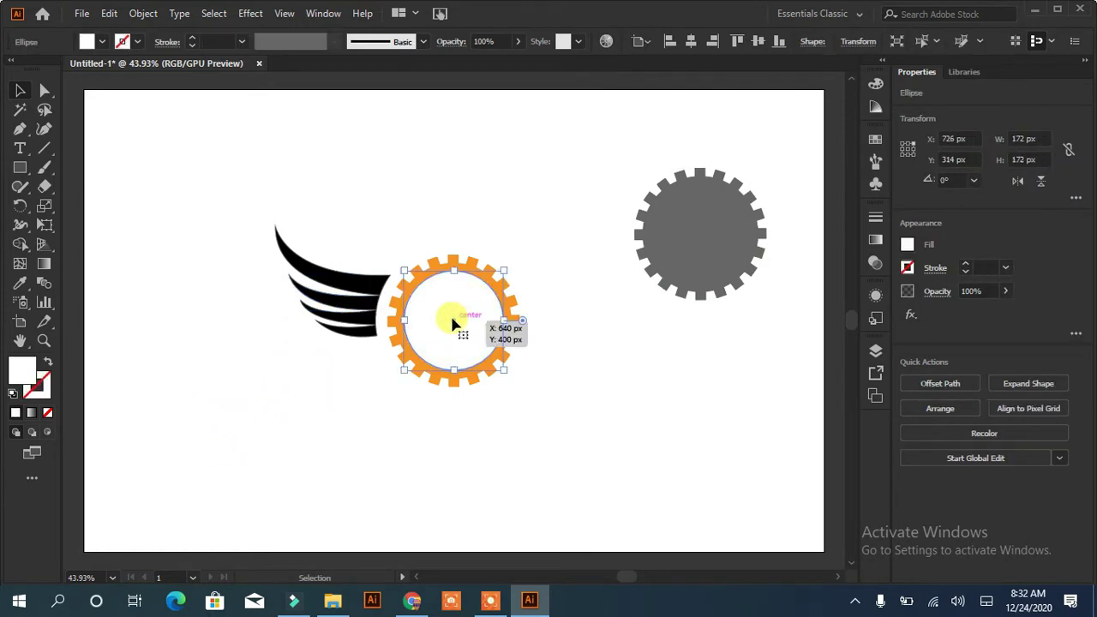
Group the gear with its white centre circle
drag(453, 318, 594, 343)
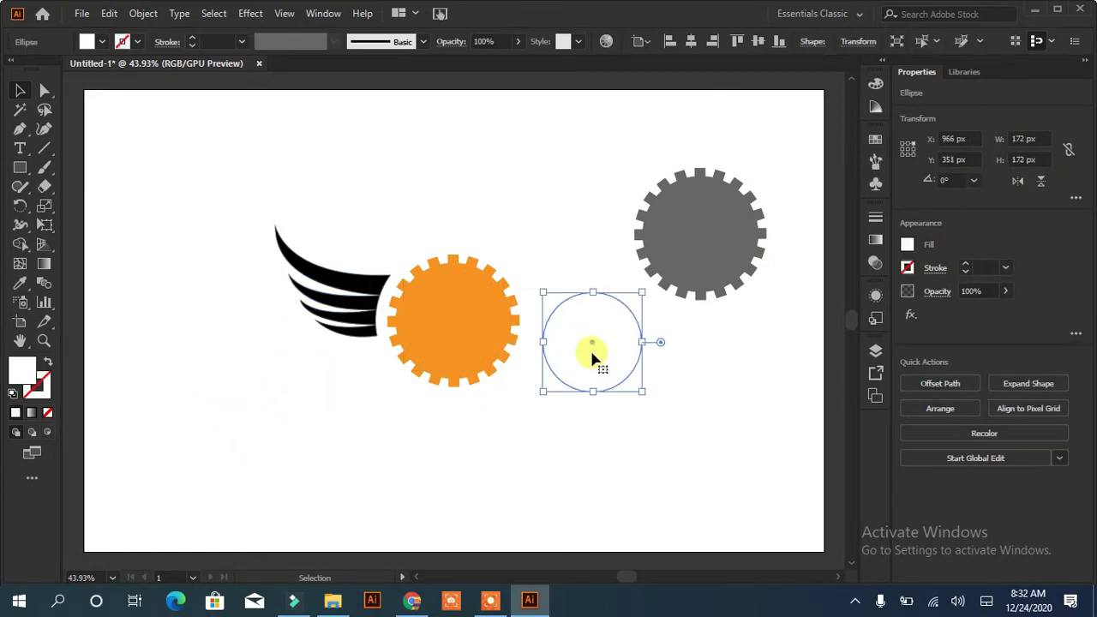
key(ctrl+z)
drag(543, 247, 471, 351)
click(962, 516)
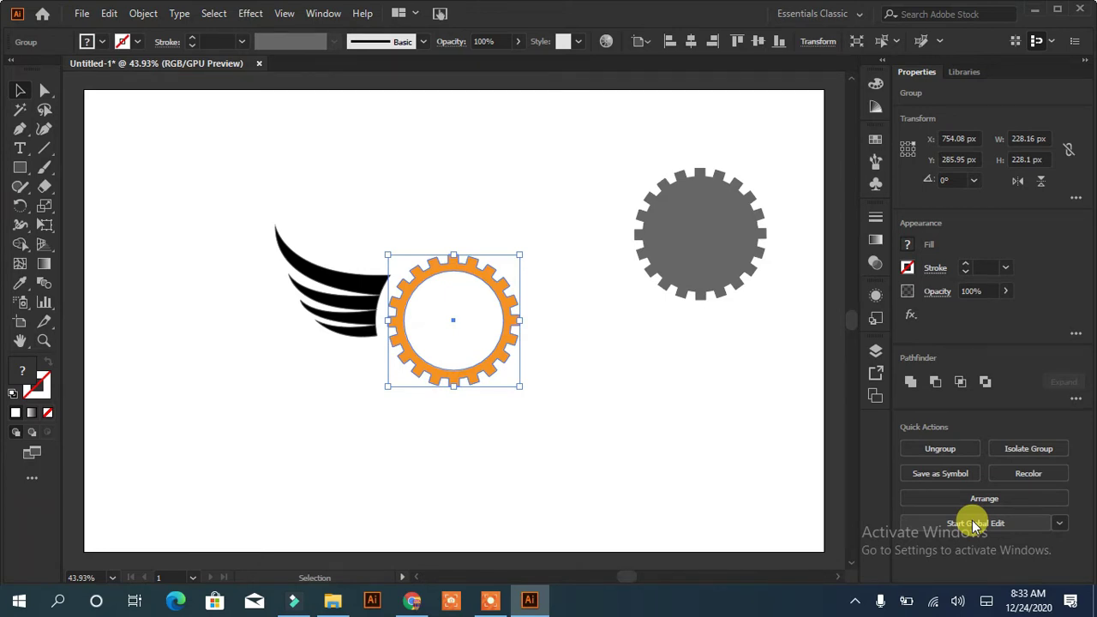
Unite the wing pieces and colour the wing with the gear's orange
click(355, 288)
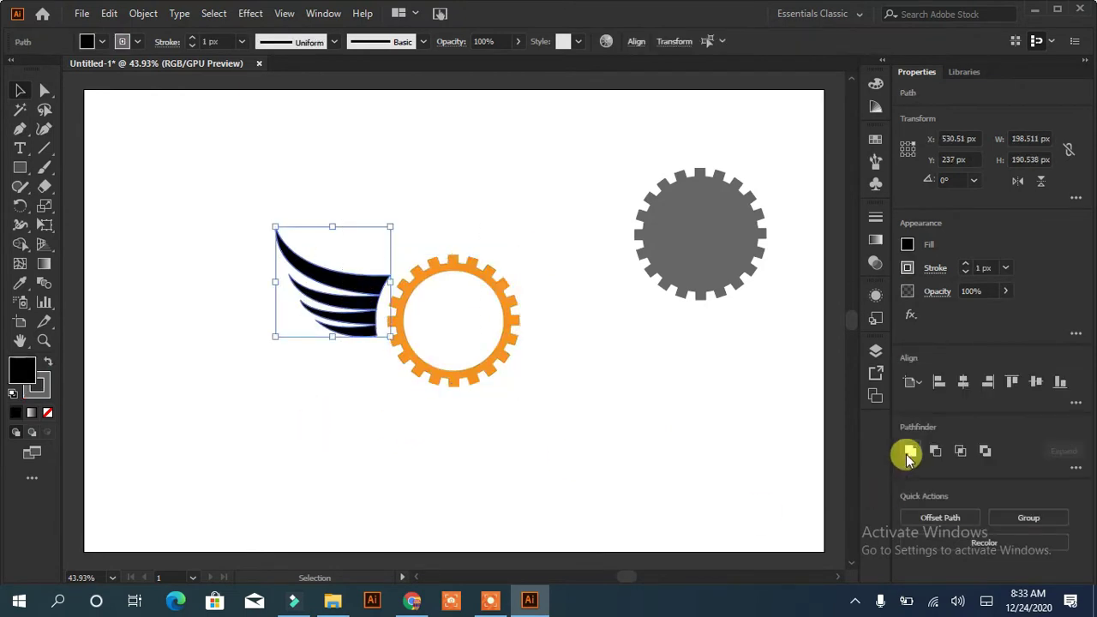
click(910, 450)
click(367, 318)
click(20, 283)
click(424, 262)
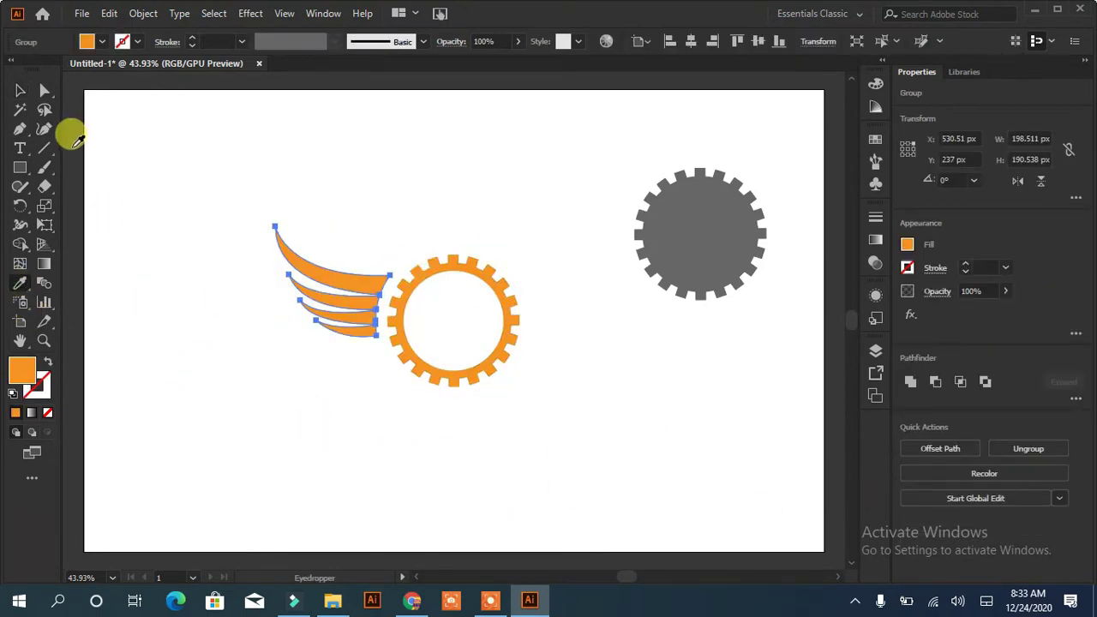
key(v)
Scale the gear down and move and shorten the wing to sit beside it
click(423, 321)
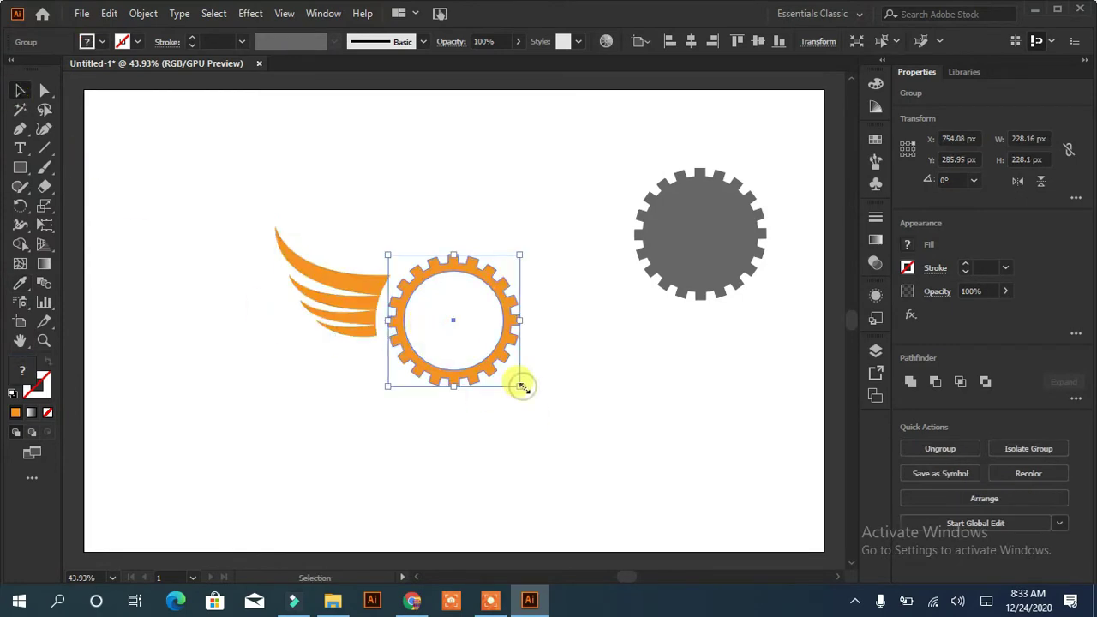
drag(521, 382, 492, 360)
click(510, 400)
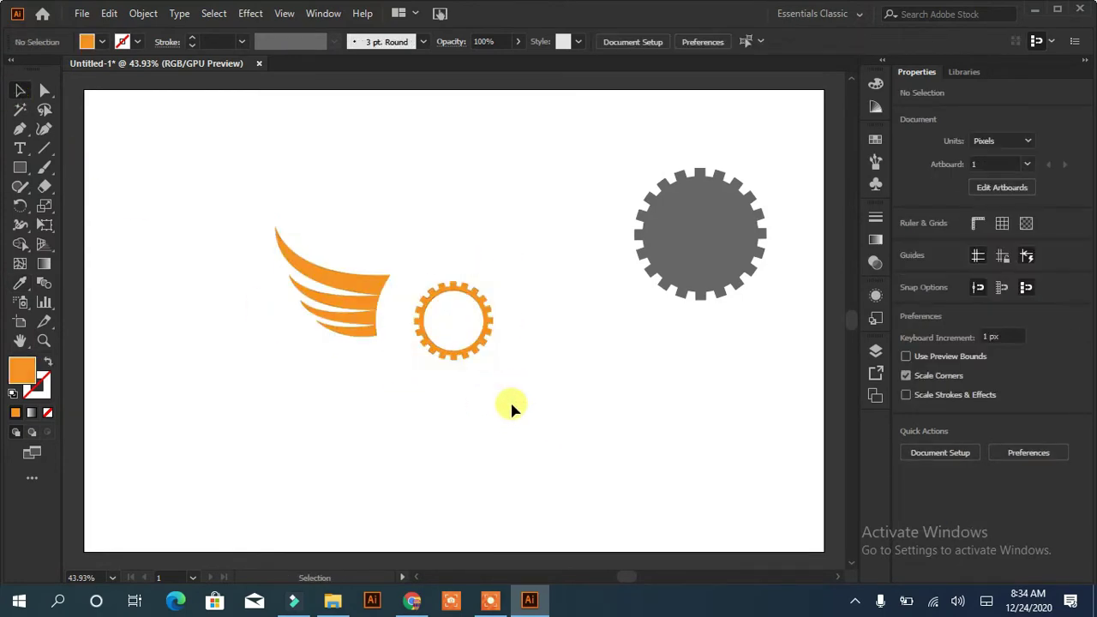
mouse_move(363, 304)
mouse_down()
mouse_move(395, 317)
mouse_move(365, 341)
mouse_up()
mouse_move(395, 300)
mouse_down()
mouse_move(392, 312)
mouse_move(453, 332)
mouse_up()
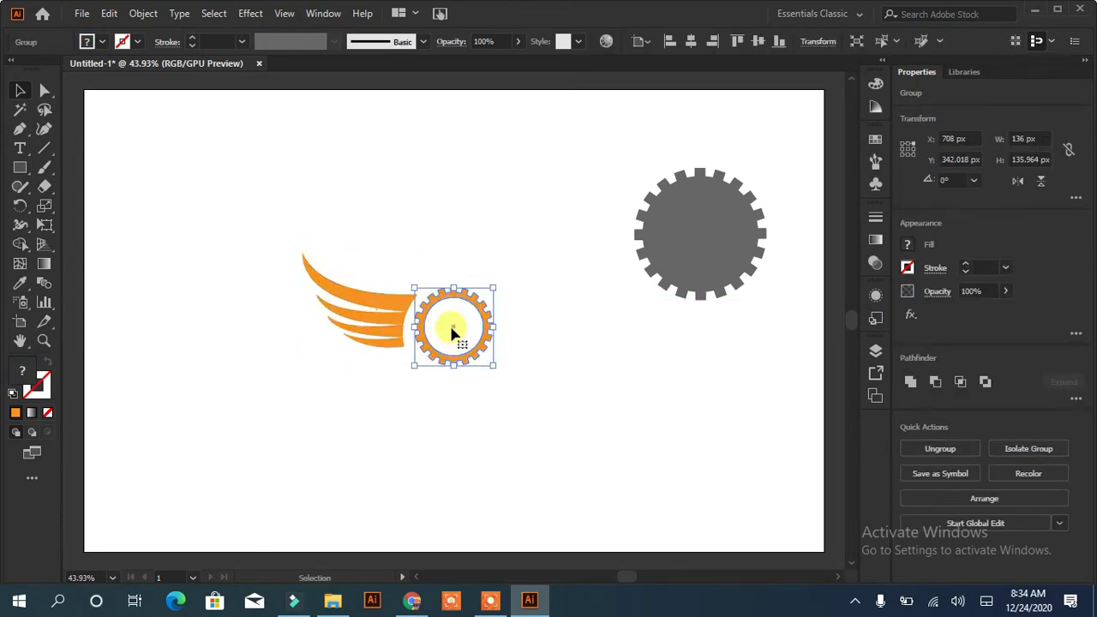
key(Left)
key(Left)
key(Left)
key(Left)
key(Left)
key(Left)
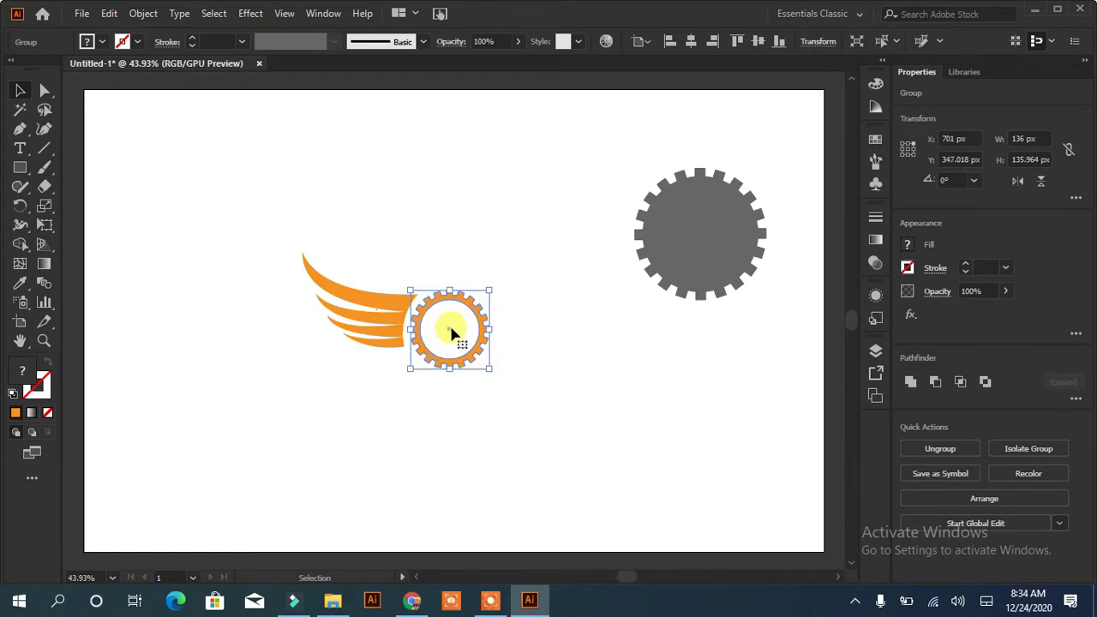
click(457, 379)
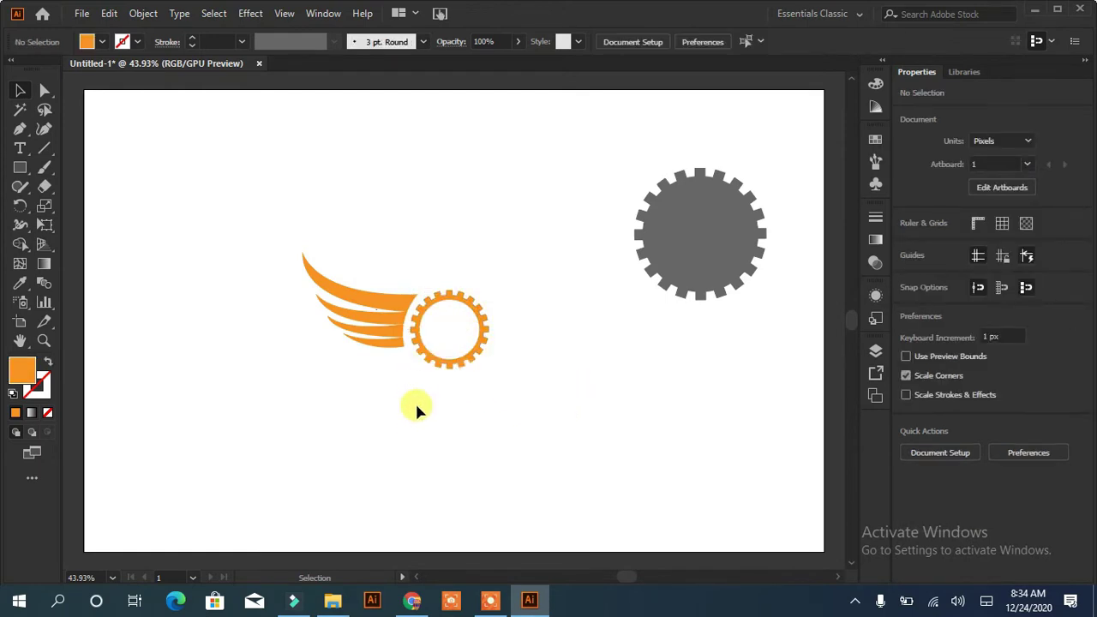
Reflect a copy of the wing and move it to the gear's right
right_click(383, 328)
mouse_move(431, 222)
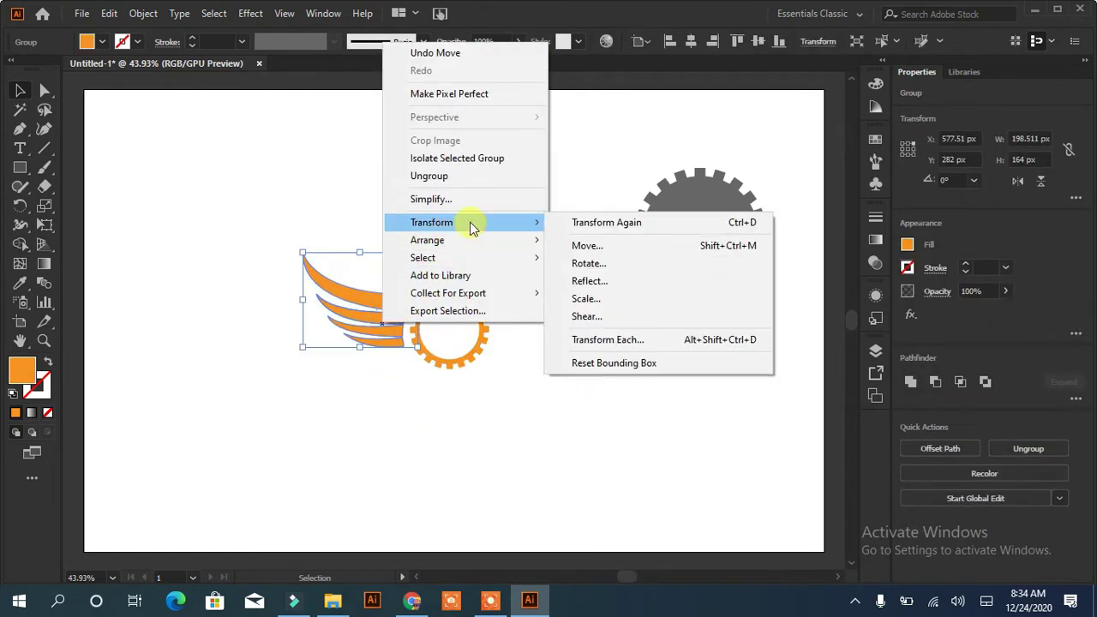
click(583, 316)
click(765, 374)
drag(318, 306, 533, 302)
Align the wings with the gear and group the two wings
shift+click(391, 299)
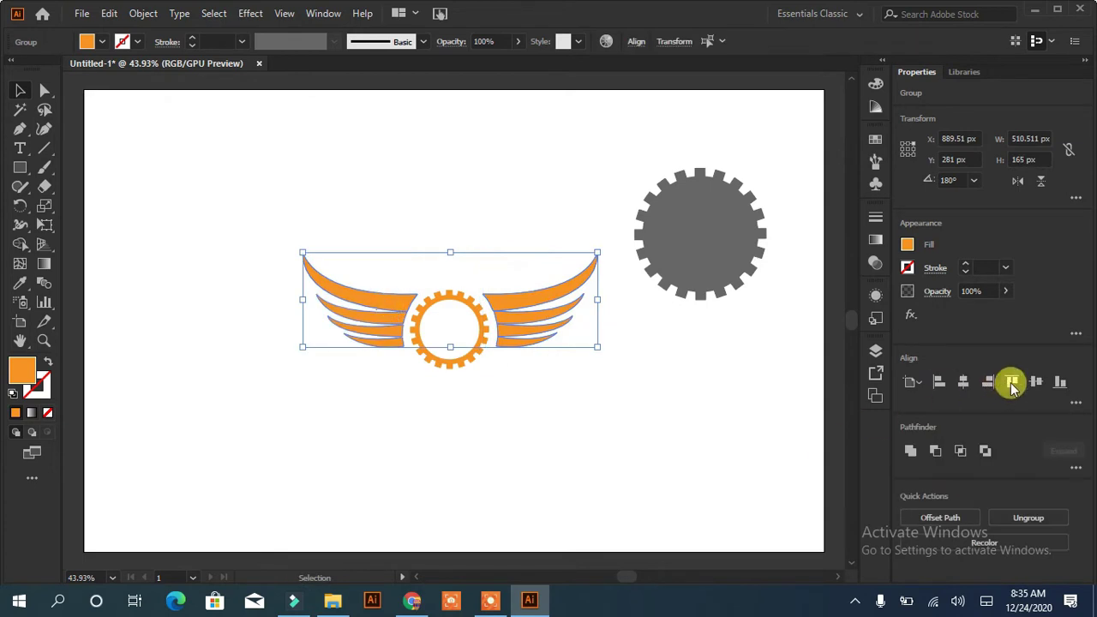
click(1011, 382)
click(686, 485)
click(392, 318)
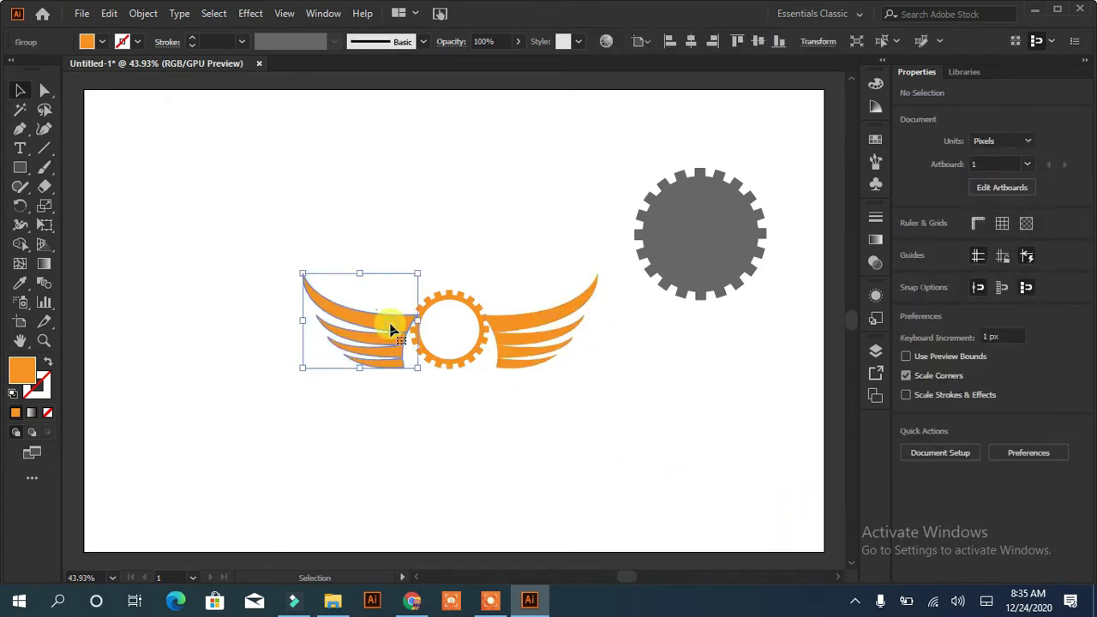
shift+click(527, 318)
key(ctrl+g)
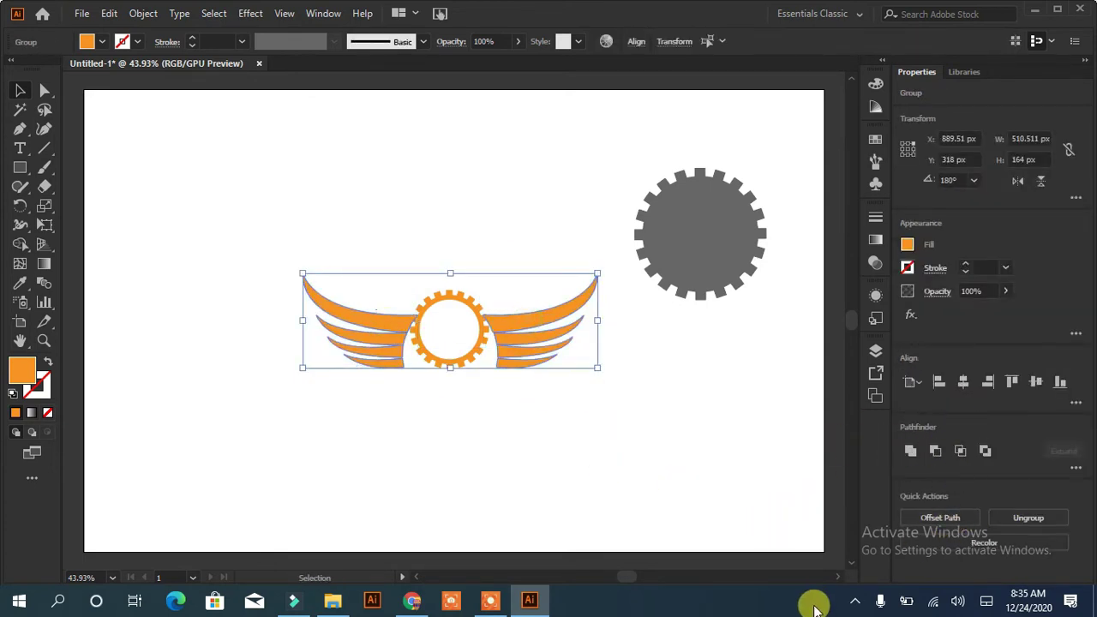
key(ctrl+g)
Nudge the gear down and centre it horizontally under the wings
click(421, 350)
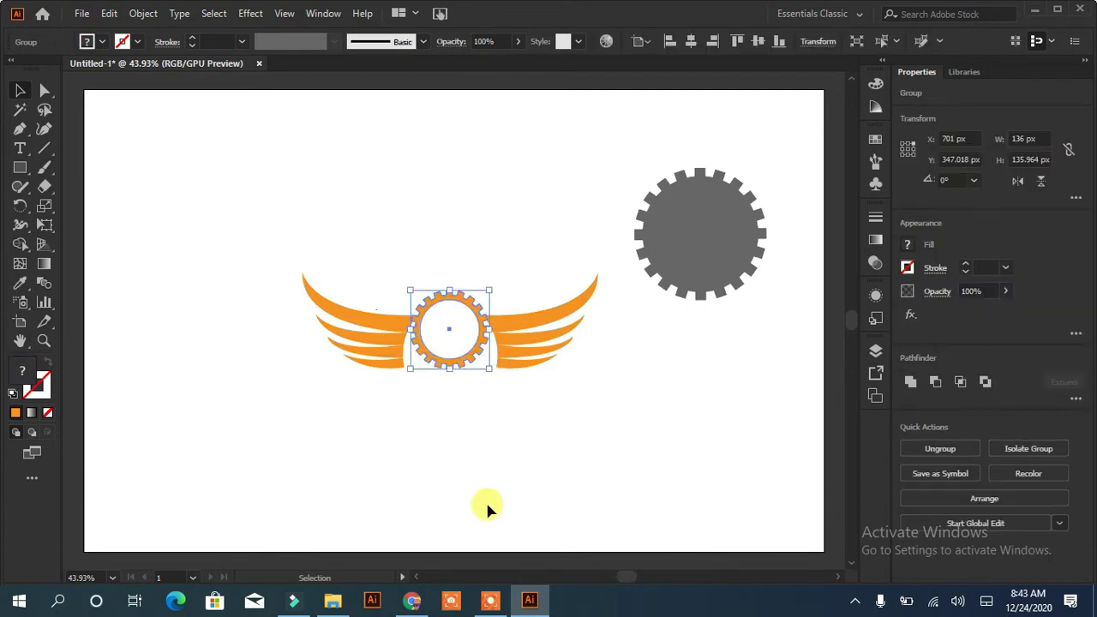
key(Down)
key(Down)
key(Down)
key(Down)
key(Down)
key(Down)
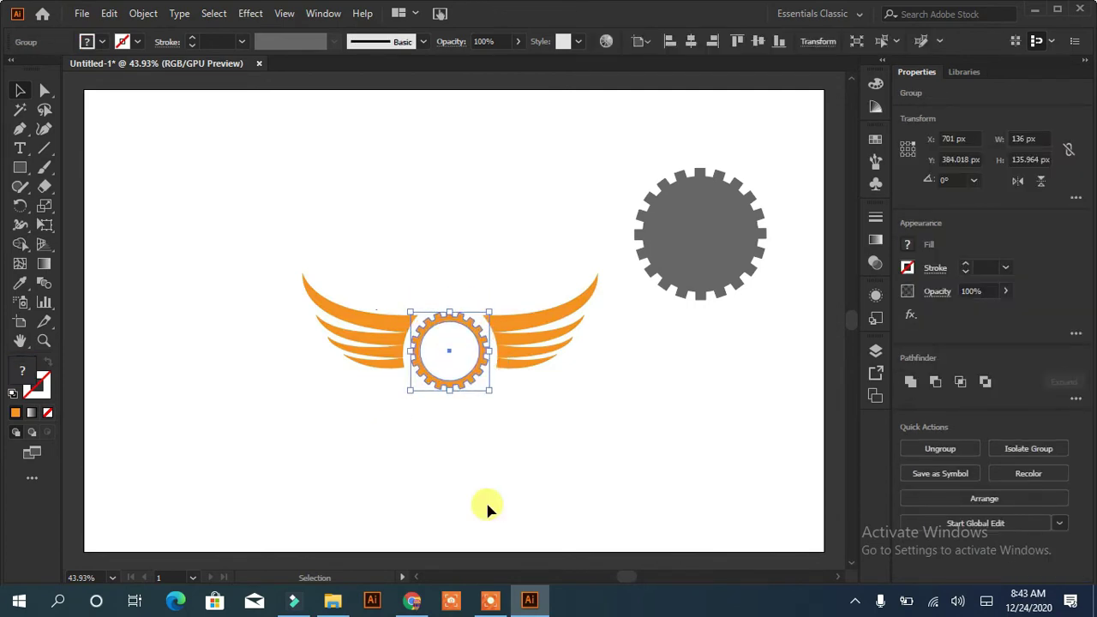
click(593, 485)
click(526, 347)
shift+click(452, 392)
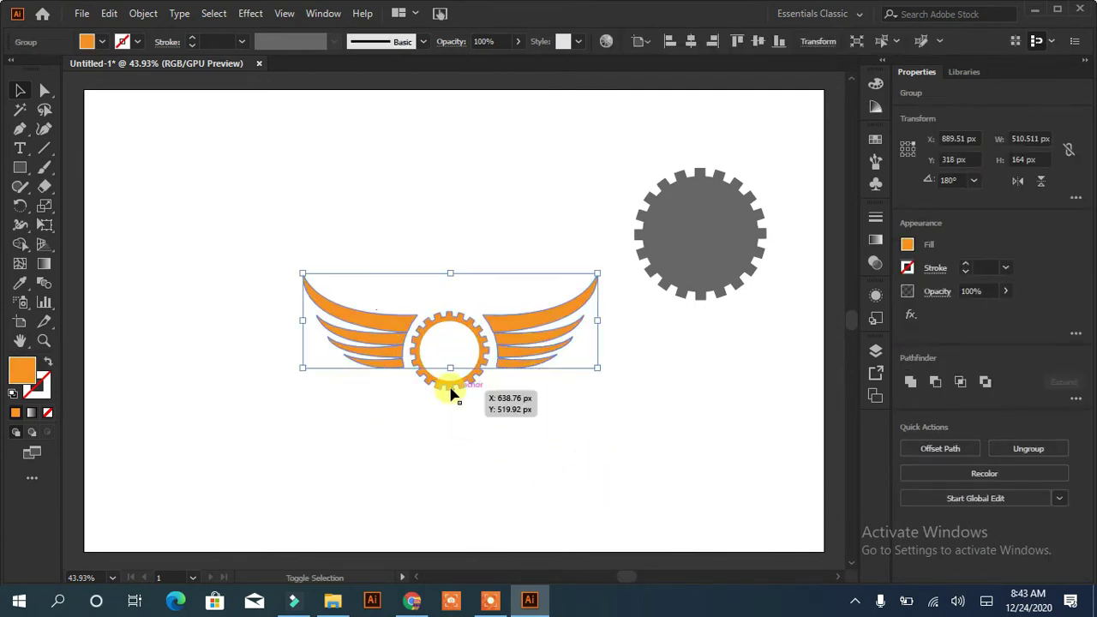
click(962, 381)
click(734, 440)
Delete the spare grey gear copy
click(759, 176)
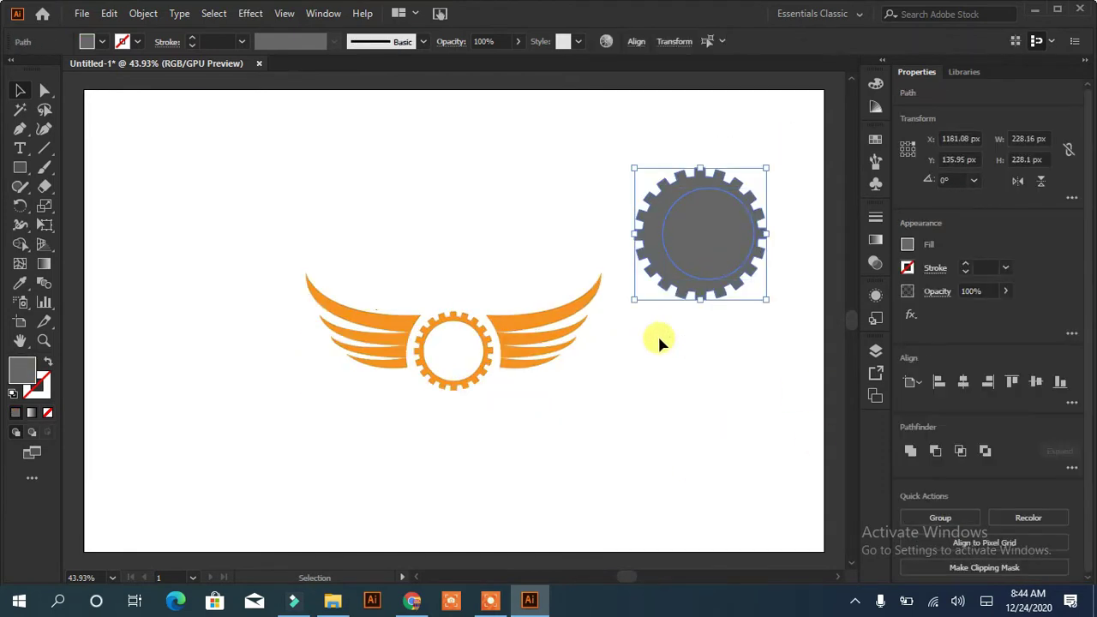
key(Delete)
click(520, 327)
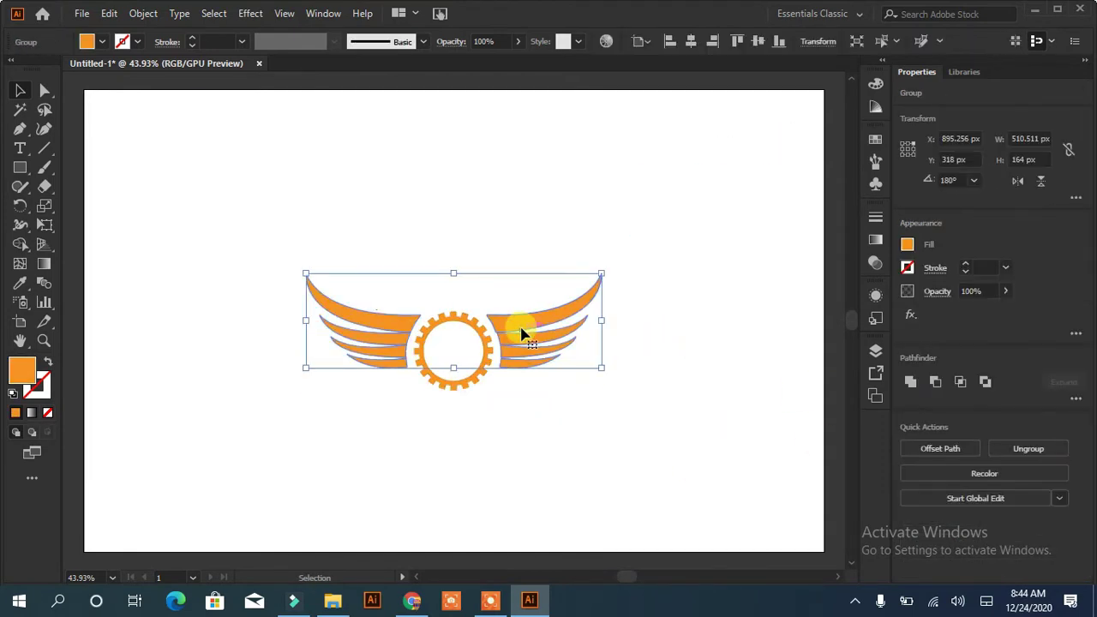
Make the wings red and sample the same red onto the gear
click(101, 47)
click(115, 67)
click(181, 298)
click(441, 380)
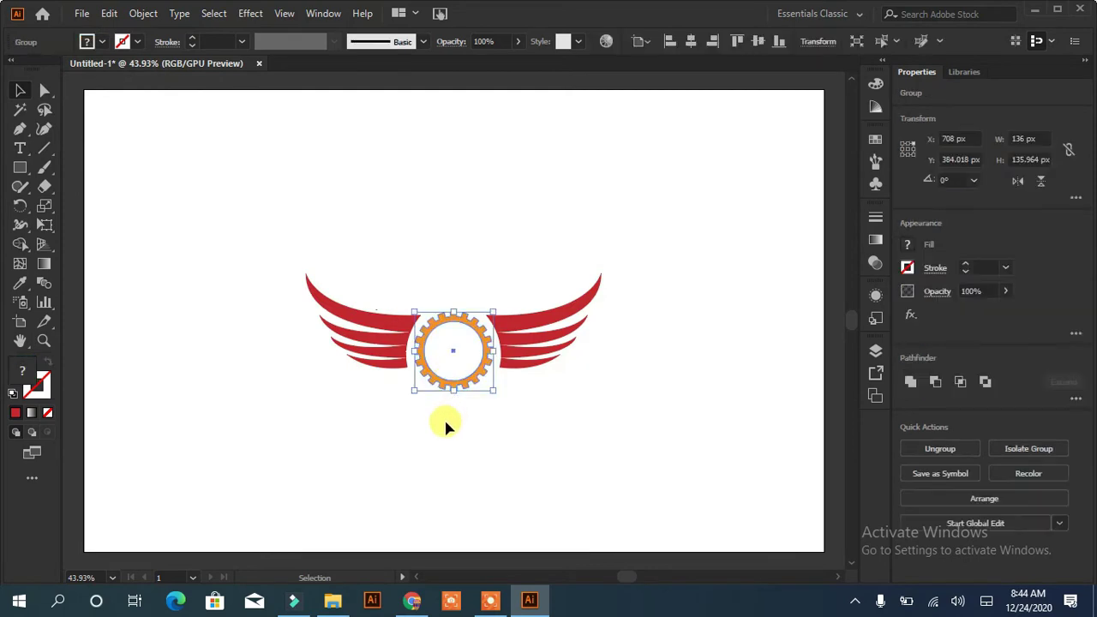
click(20, 283)
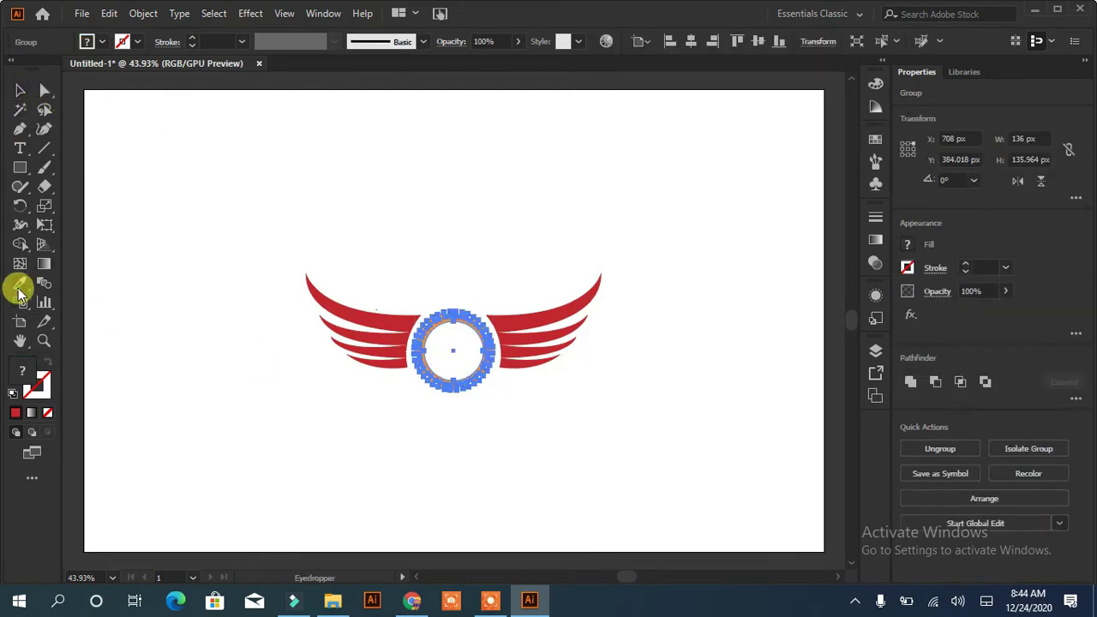
click(390, 313)
click(19, 90)
click(454, 352)
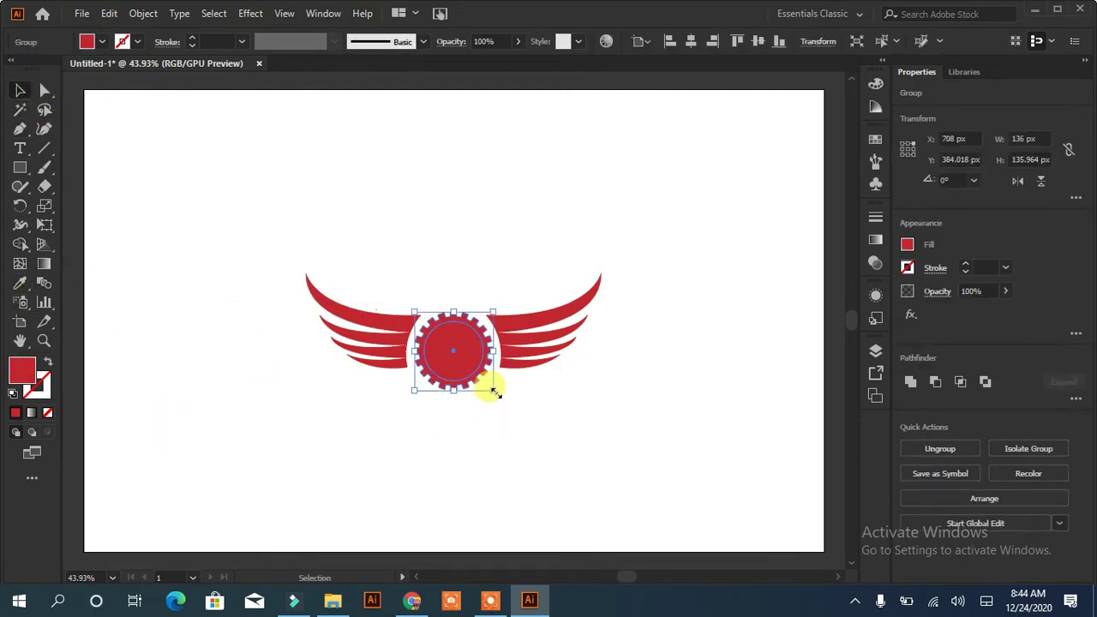
click(803, 442)
Make a compound path of the gear and inner circle to punch the centre hole
click(474, 368)
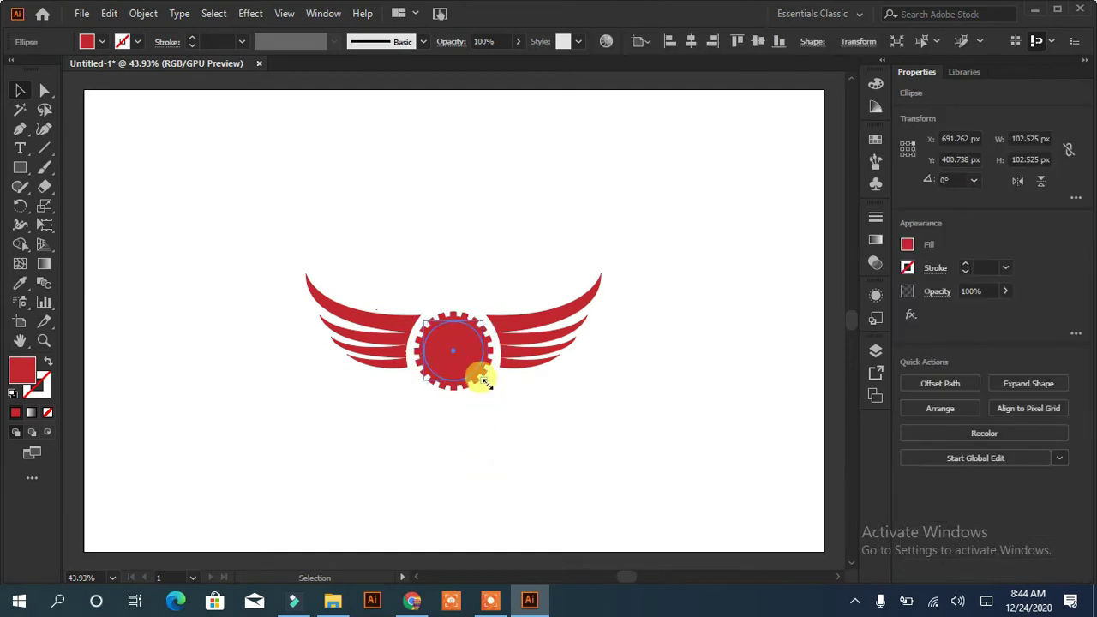
drag(486, 382, 486, 384)
key(ctrl+z)
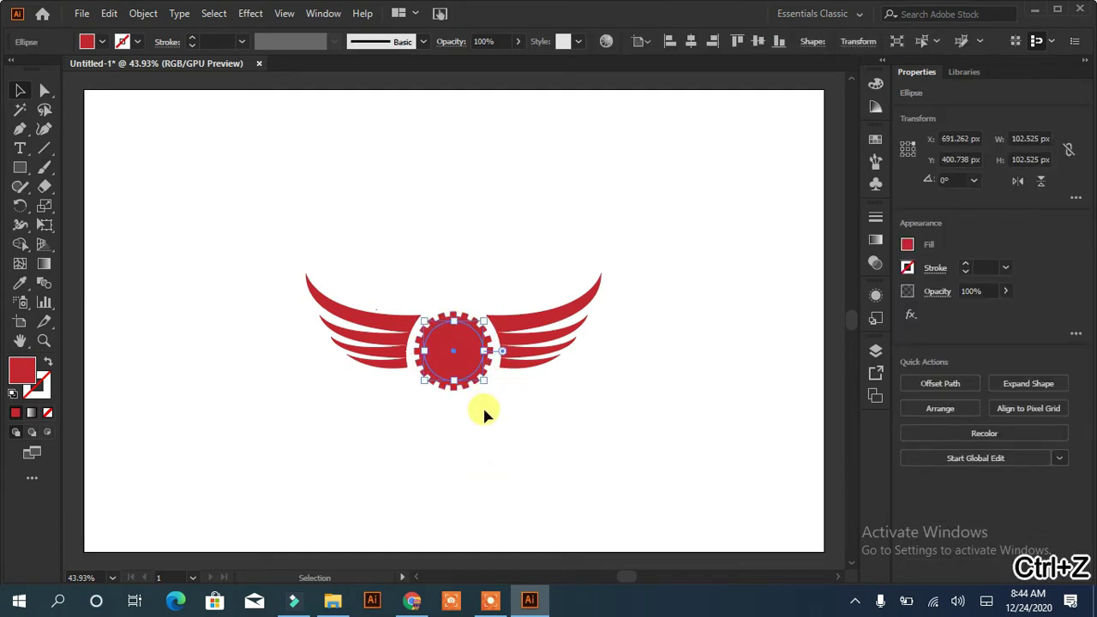
shift+click(453, 314)
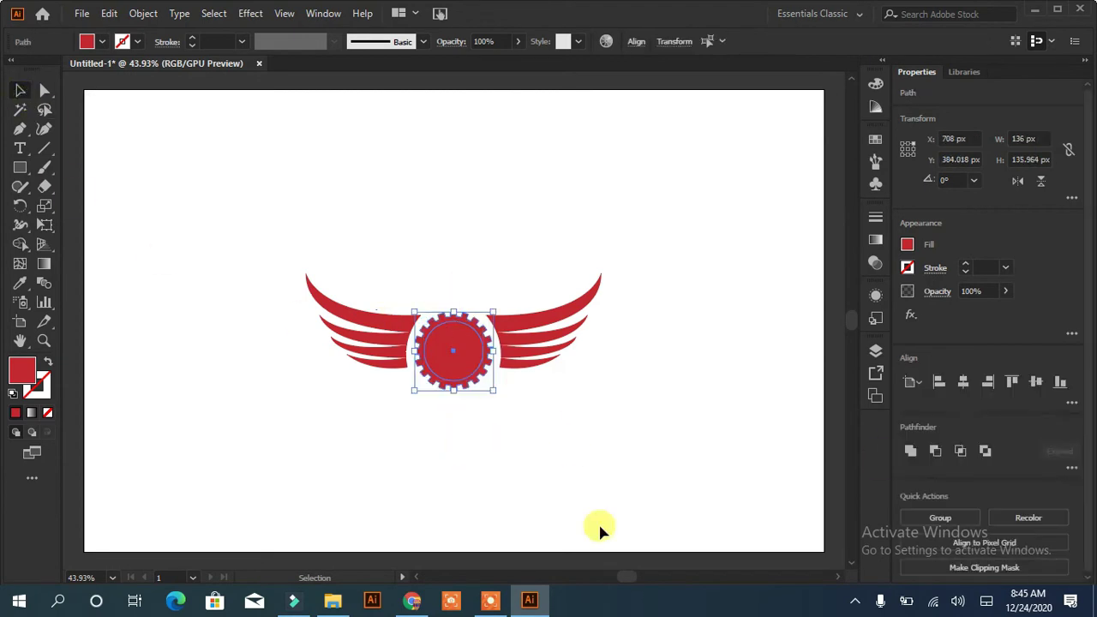
key(ctrl+8)
click(459, 378)
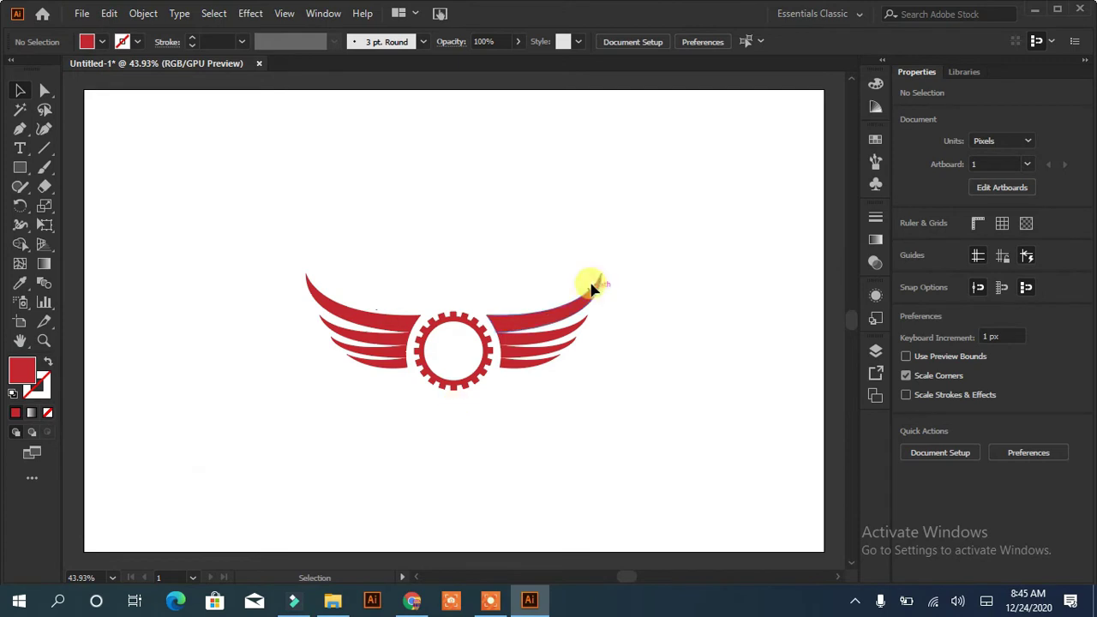
Move the whole winged logo higher on the artboard
drag(596, 274, 278, 410)
drag(535, 313, 548, 249)
click(515, 414)
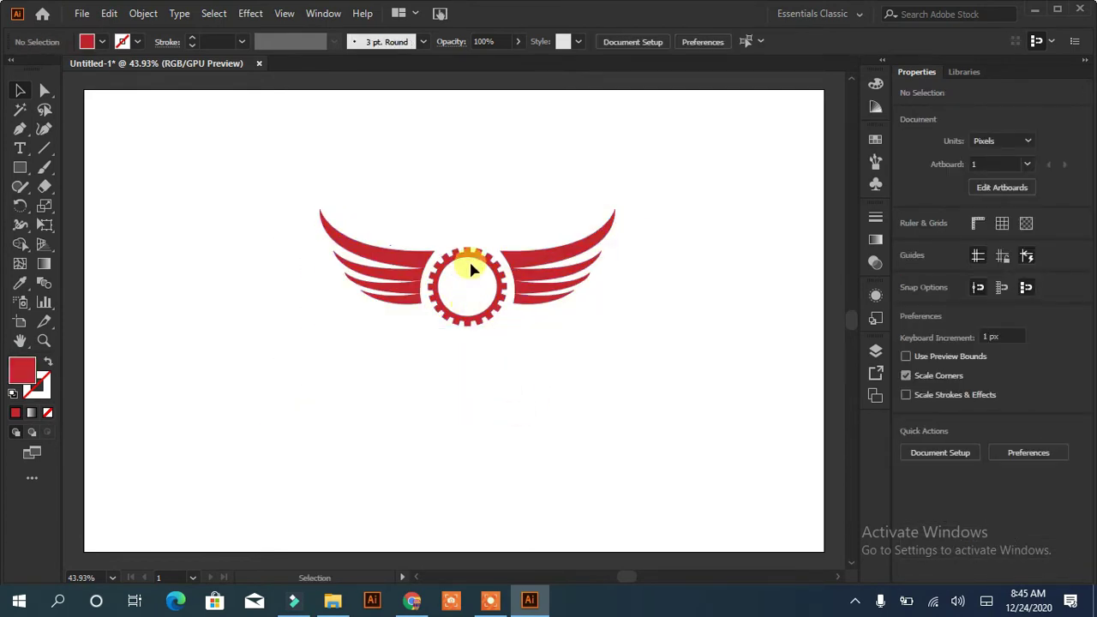
Draw a red circle inside the gear's centre with the Ellipse tool
click(20, 167)
click(62, 215)
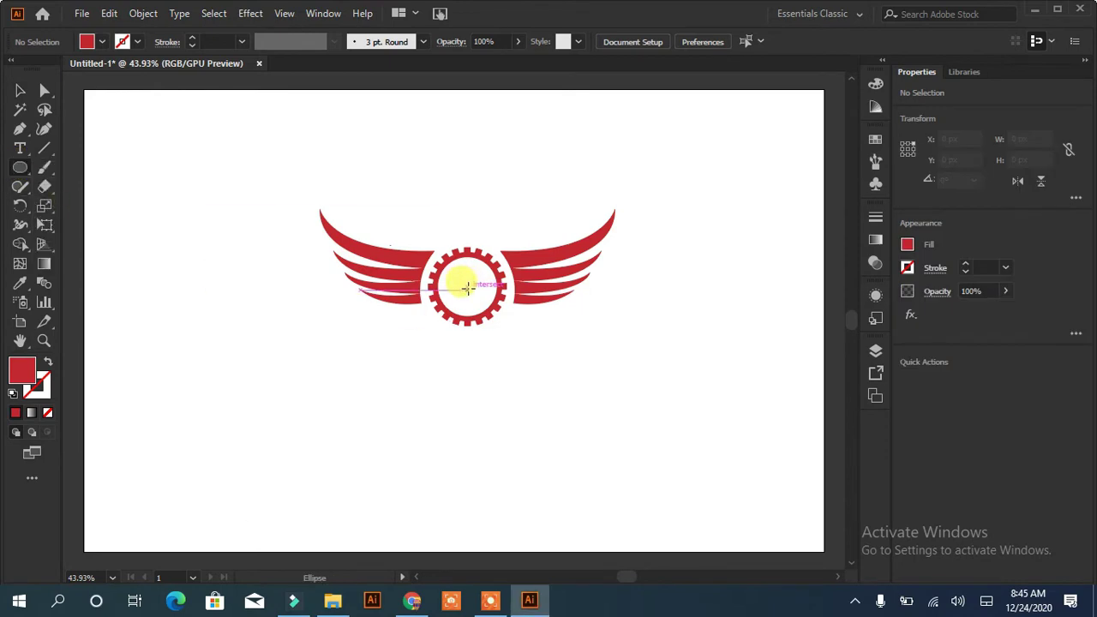
drag(468, 285, 505, 323)
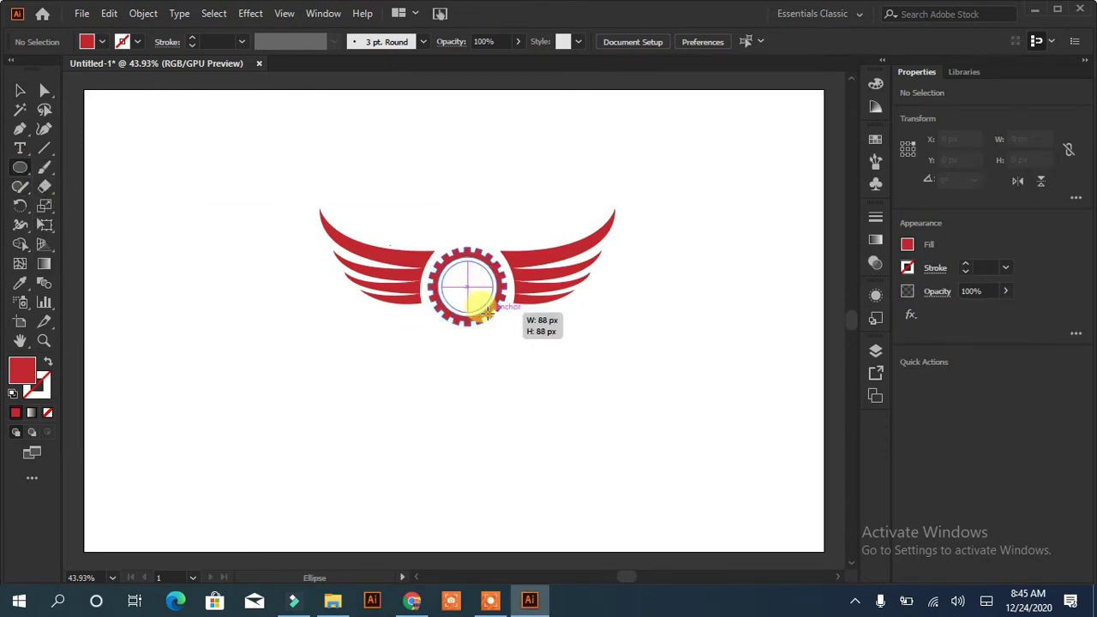
click(19, 93)
click(324, 403)
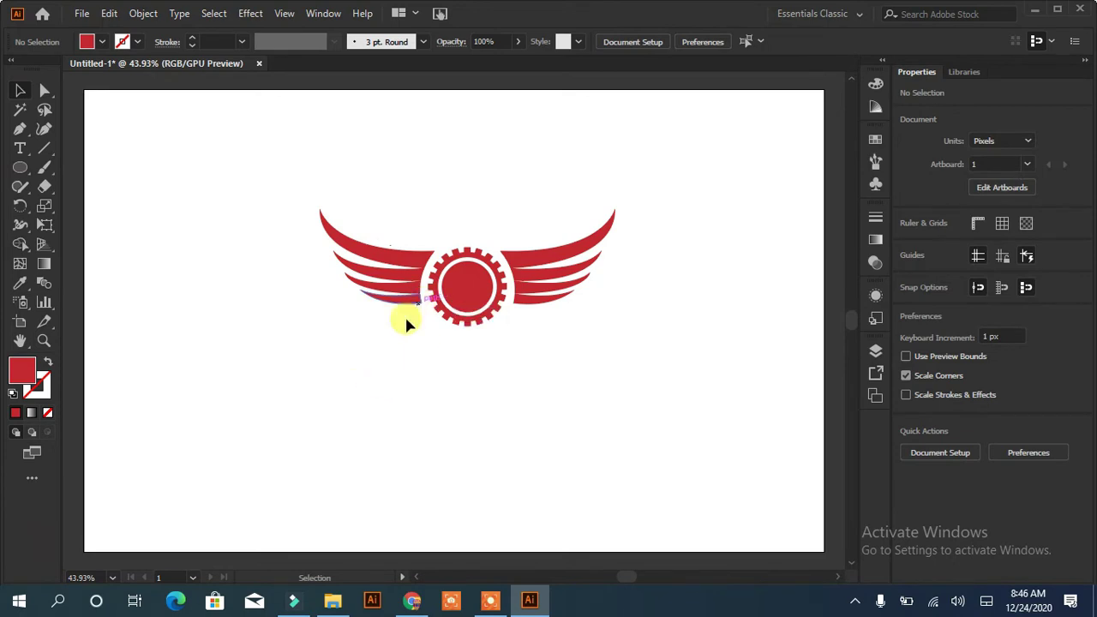
Draw a small curved connector at the left wing's base with the Pen tool
click(20, 129)
mouse_move(425, 317)
mouse_down()
mouse_move(430, 328)
mouse_move(414, 302)
mouse_up()
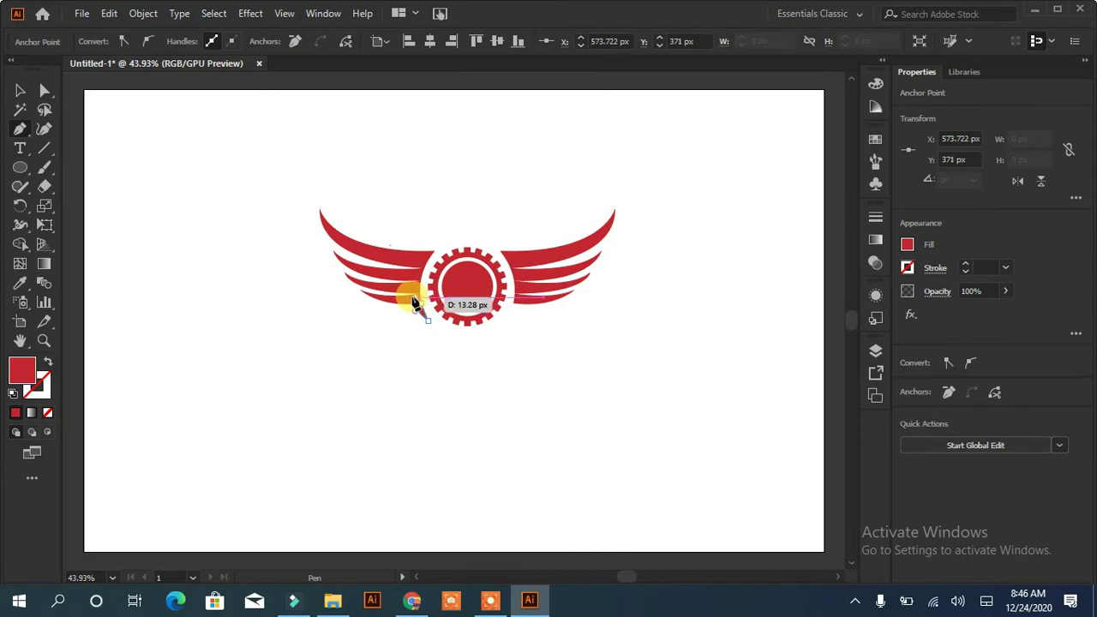
key(v)
click(388, 396)
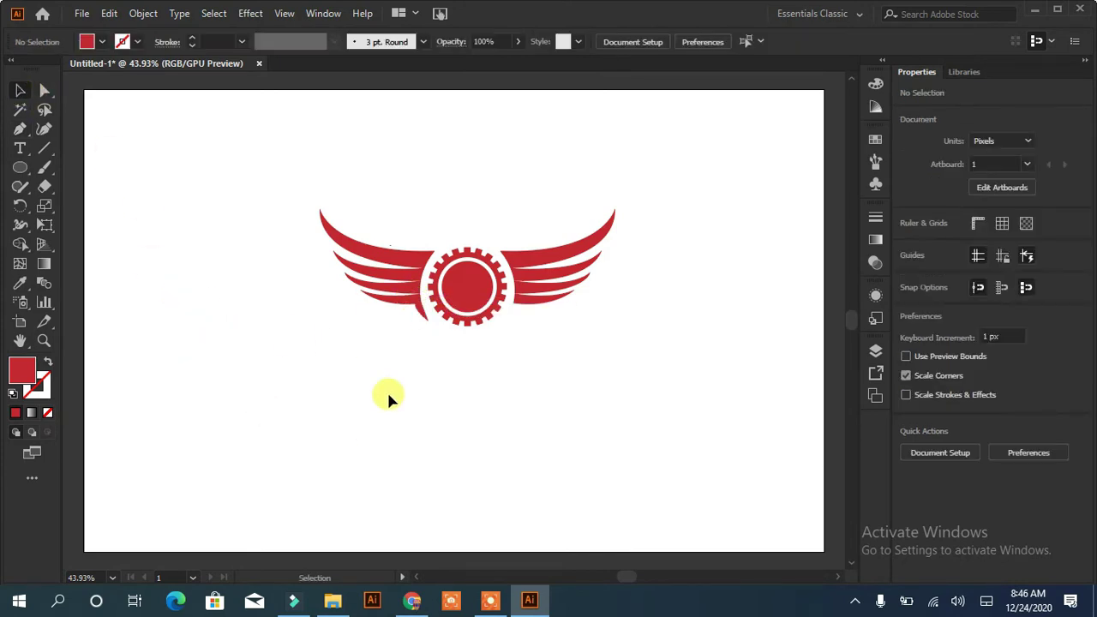
Mirror the connector with Reflect and place it at the right wing's base
right_click(421, 316)
click(643, 400)
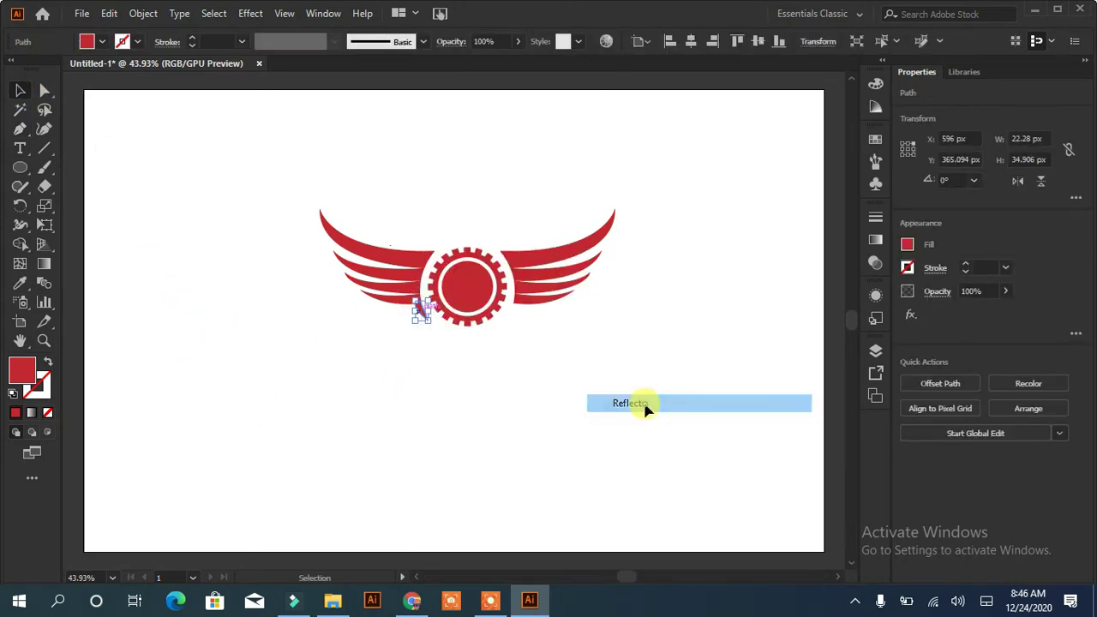
drag(421, 310, 516, 313)
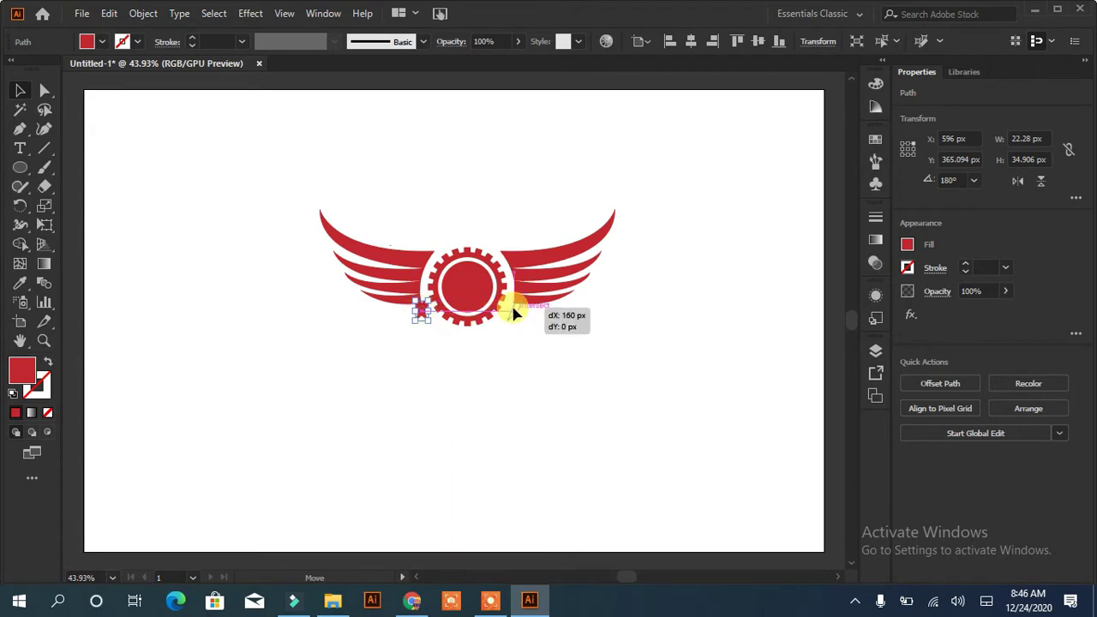
click(551, 391)
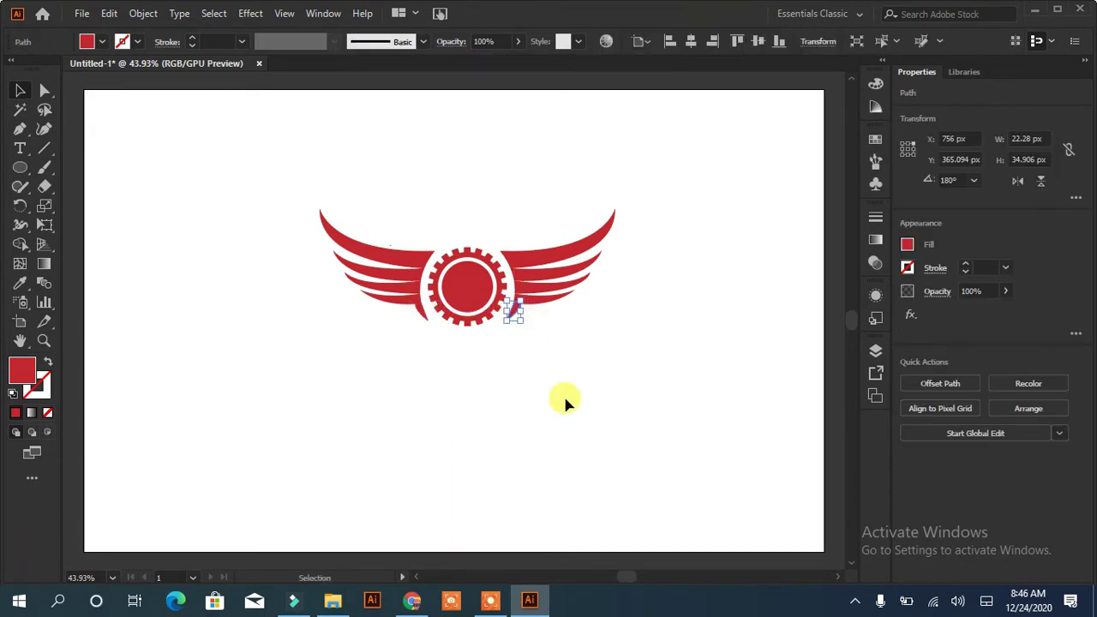
click(565, 403)
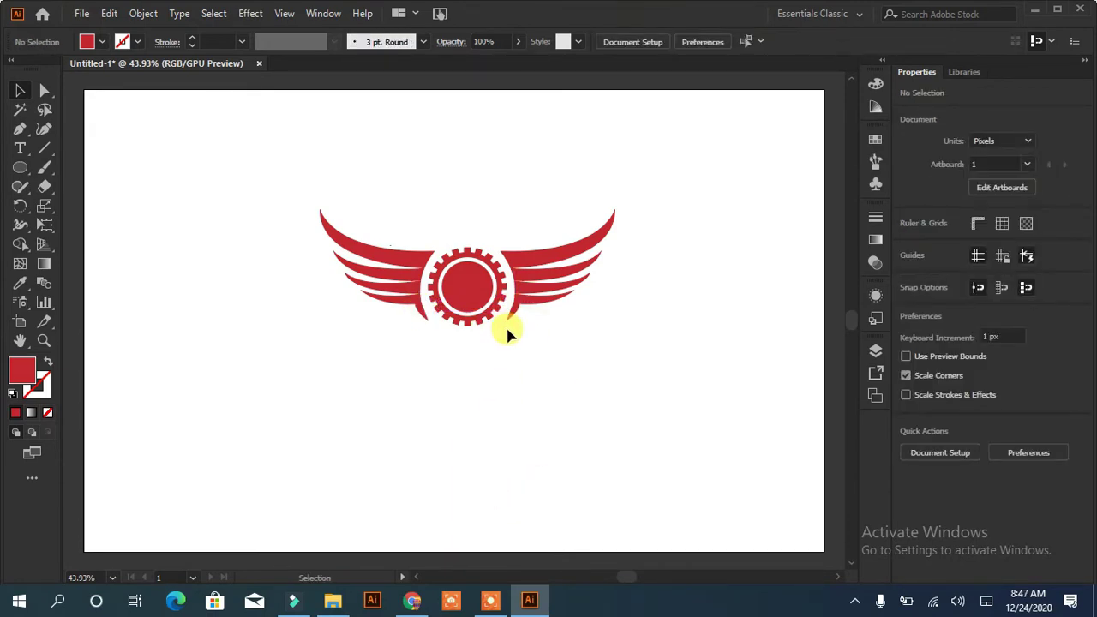
drag(420, 411, 420, 410)
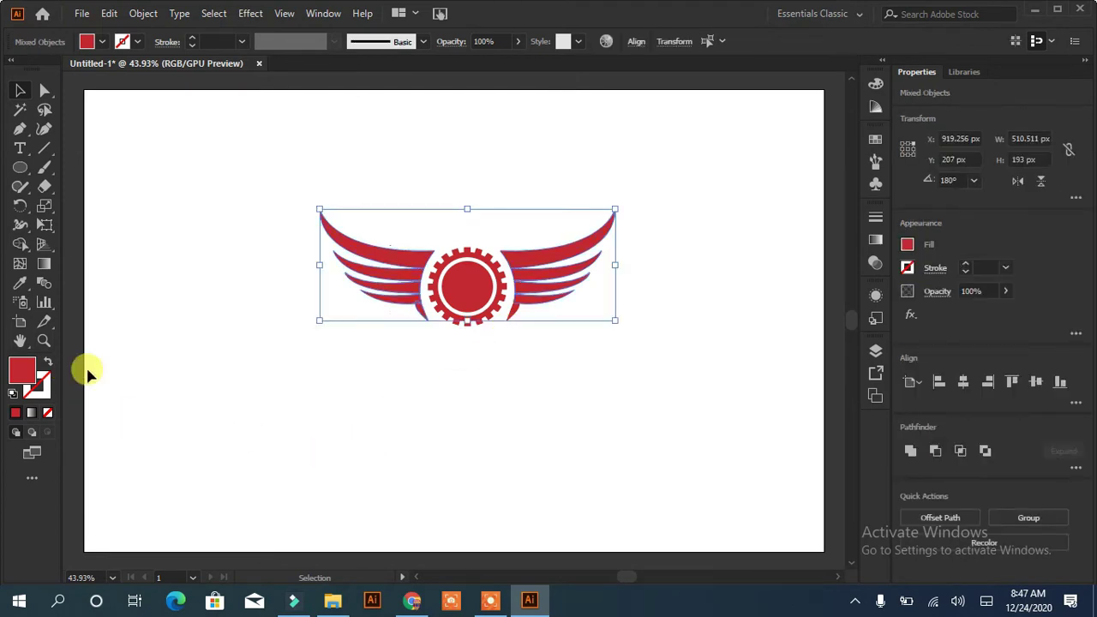
click(515, 363)
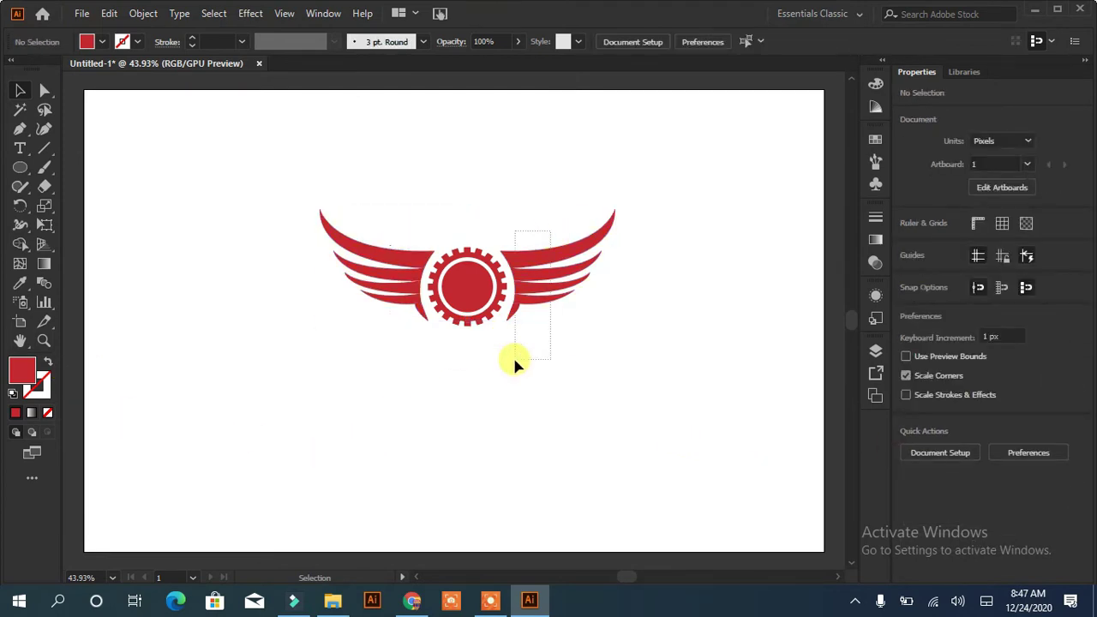
Undo the red circle so the gear centre is white again
click(520, 287)
click(503, 467)
key(ctrl+z)
Add black 'AUTO MOBILE' text at 63 px below the emblem
click(20, 148)
click(294, 374)
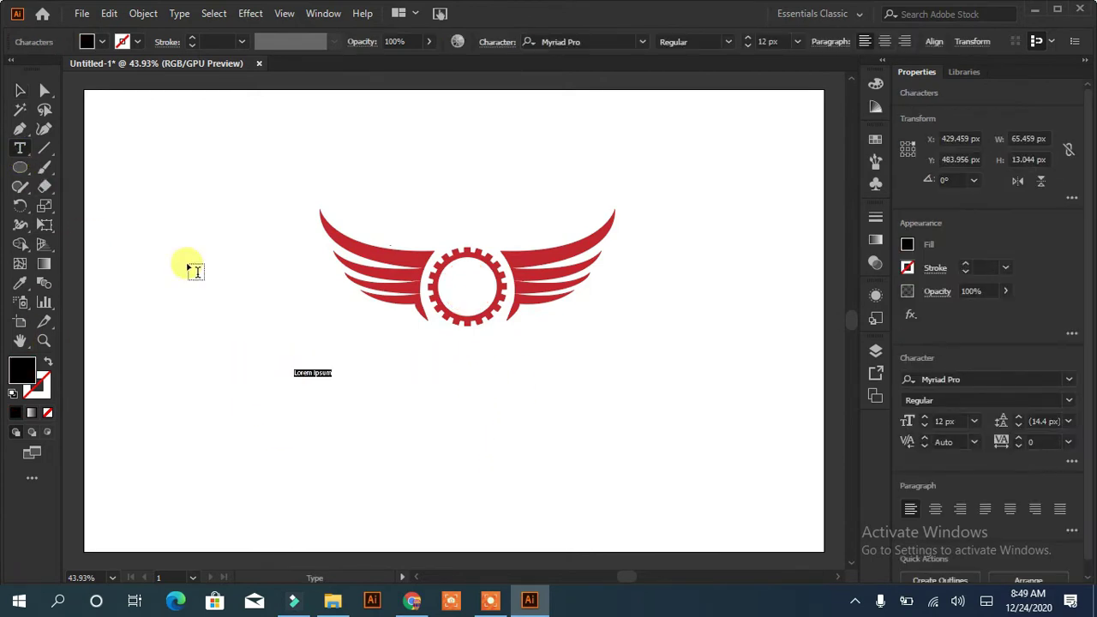
click(925, 421)
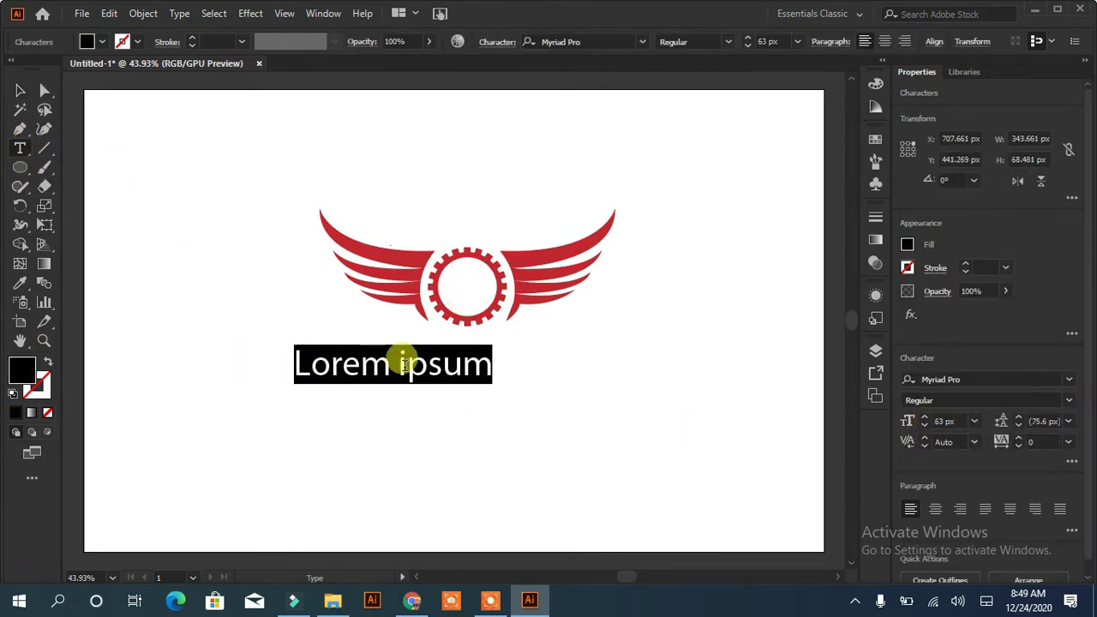
text(AUTO MOBILE)
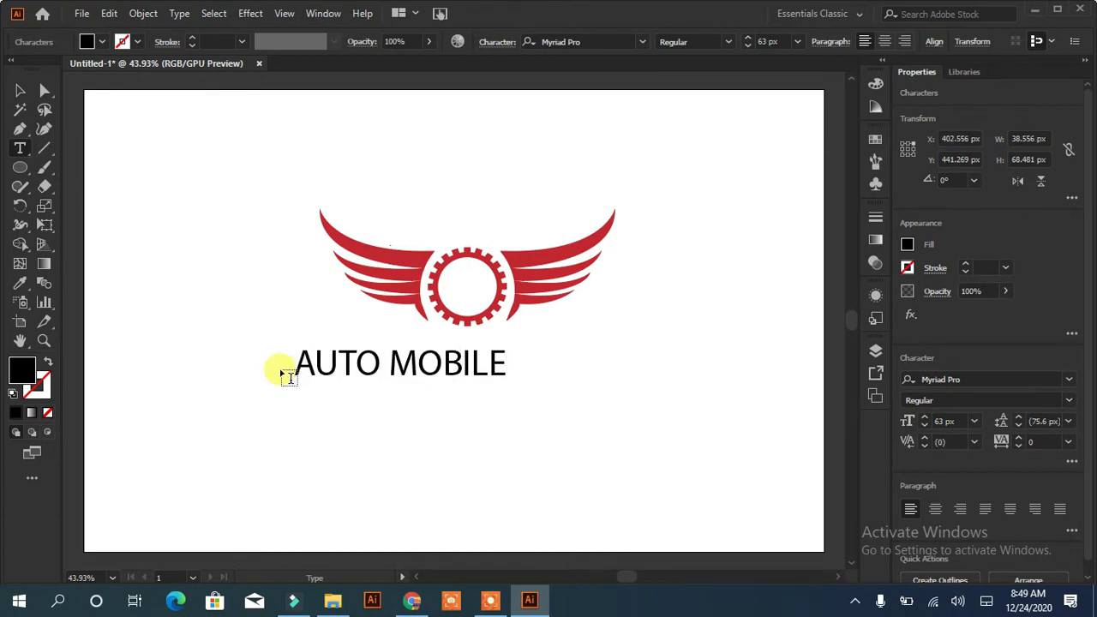
Add a 'GARAGE' text line beneath AUTO MOBILE, then reselect AUTO MOBILE
click(275, 454)
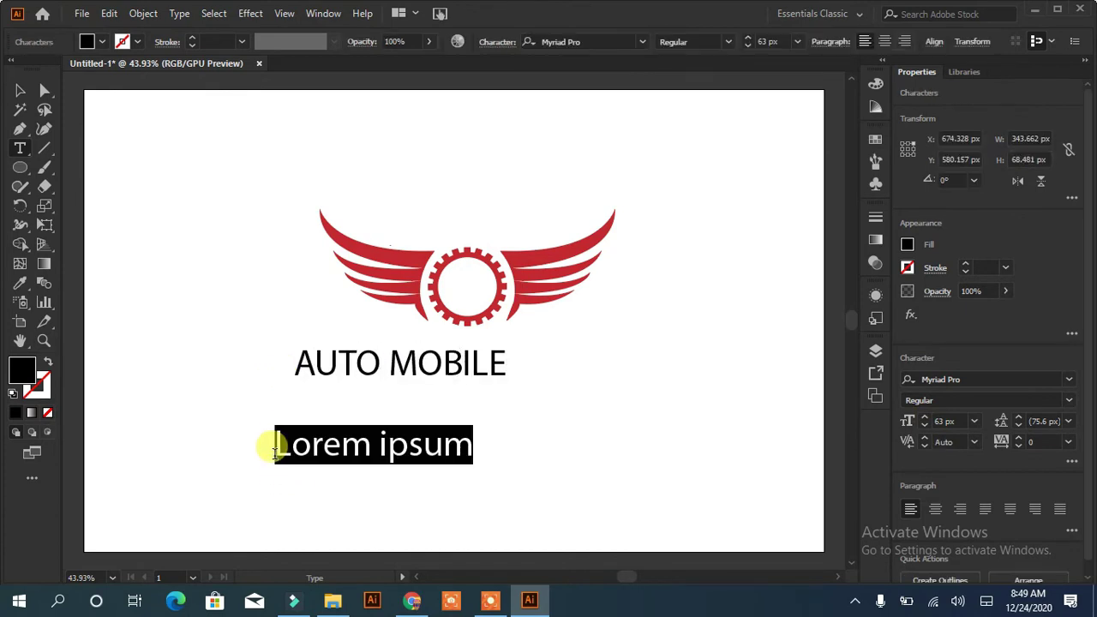
text(GARAGE)
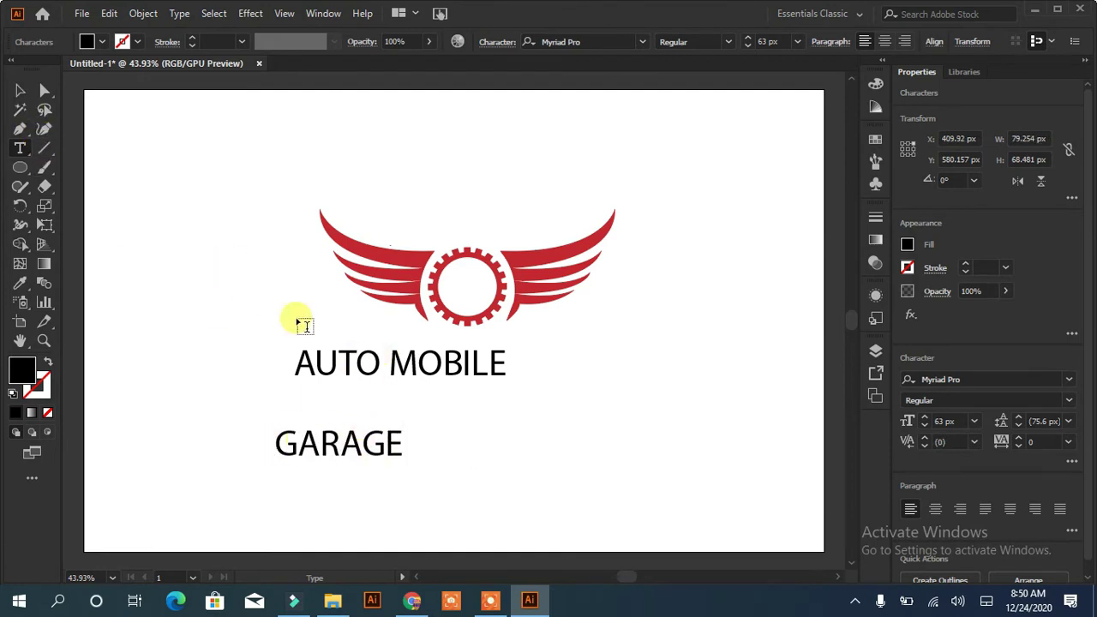
key(Escape)
click(368, 367)
click(639, 44)
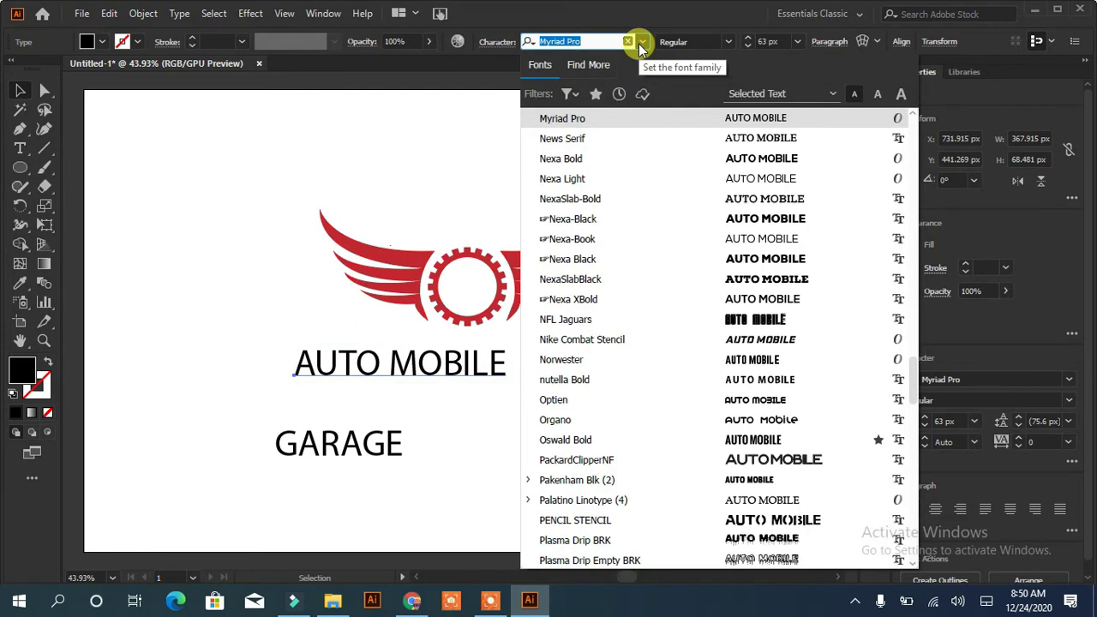
Set AUTO MOBILE in the Norwester font at 62 px
scroll(906, 318, up, 5)
scroll(913, 289, up, 15)
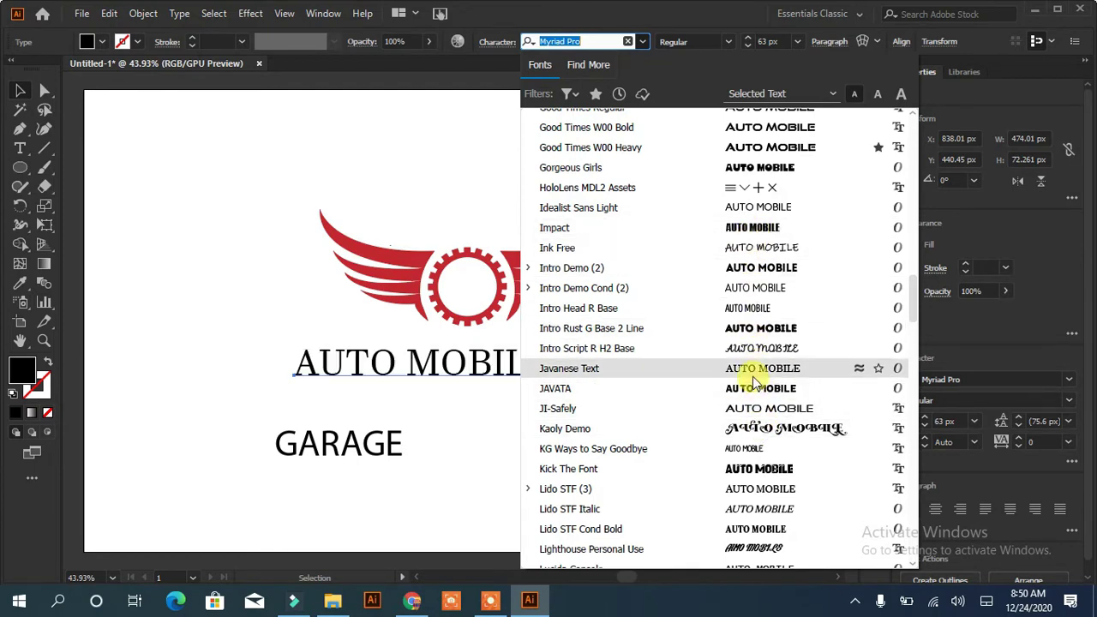
text(N)
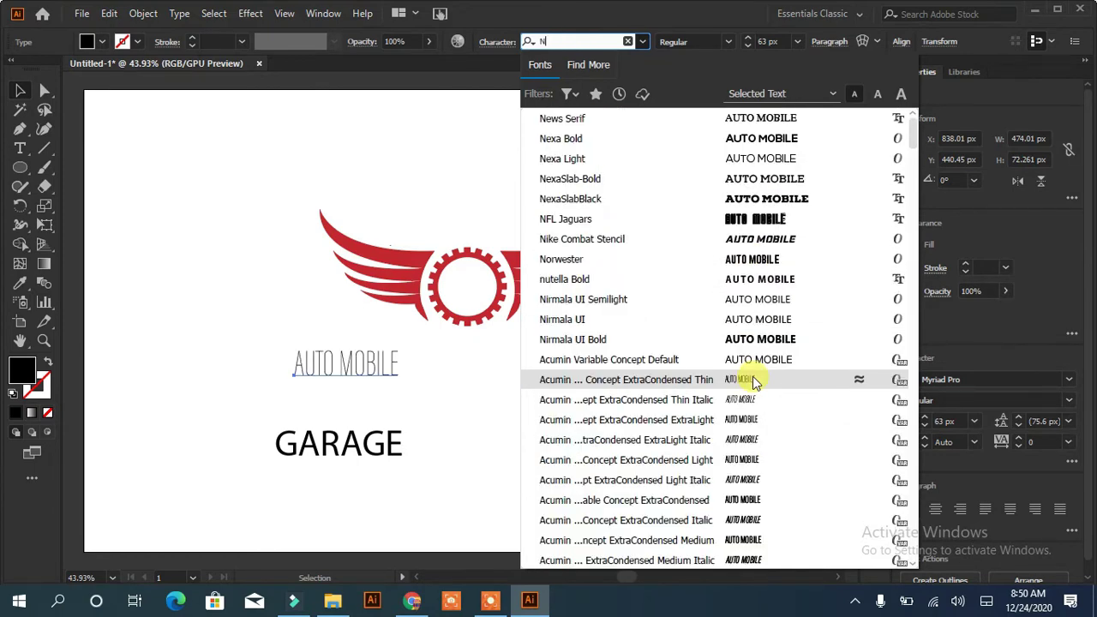
click(765, 259)
click(925, 426)
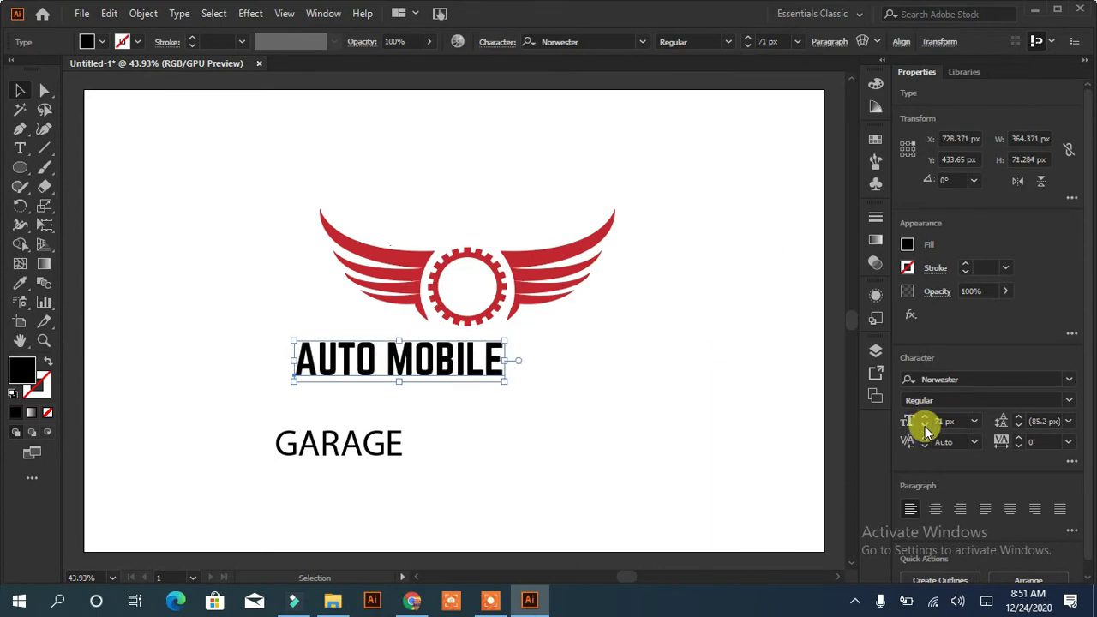
Give AUTO MOBILE 200 letter spacing and move it to the lower left above GARAGE
drag(410, 370, 472, 181)
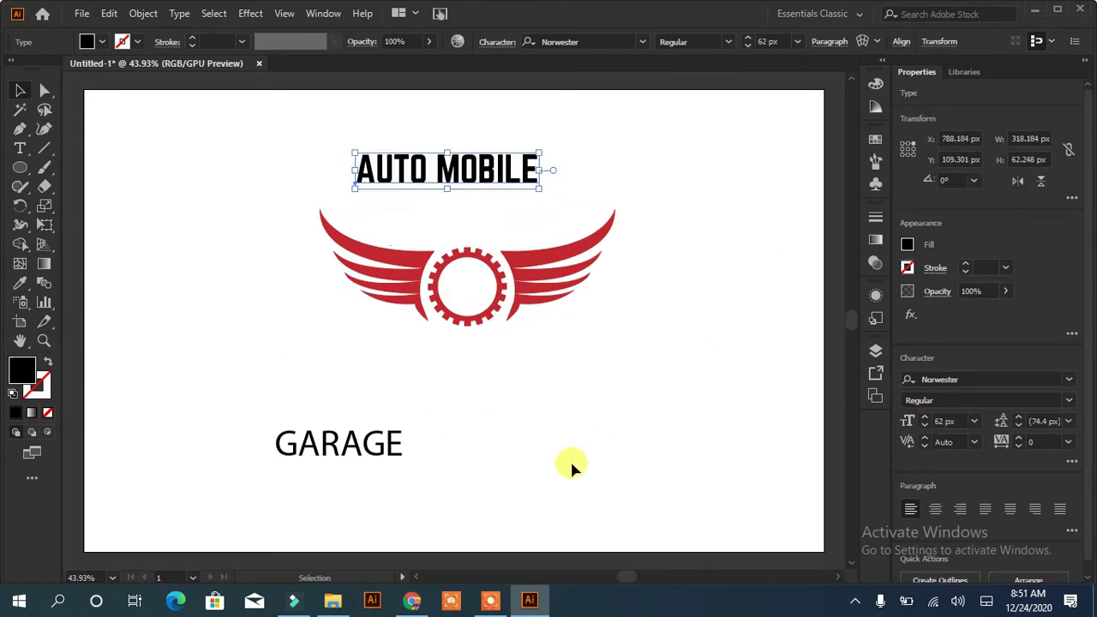
click(1069, 441)
click(1056, 413)
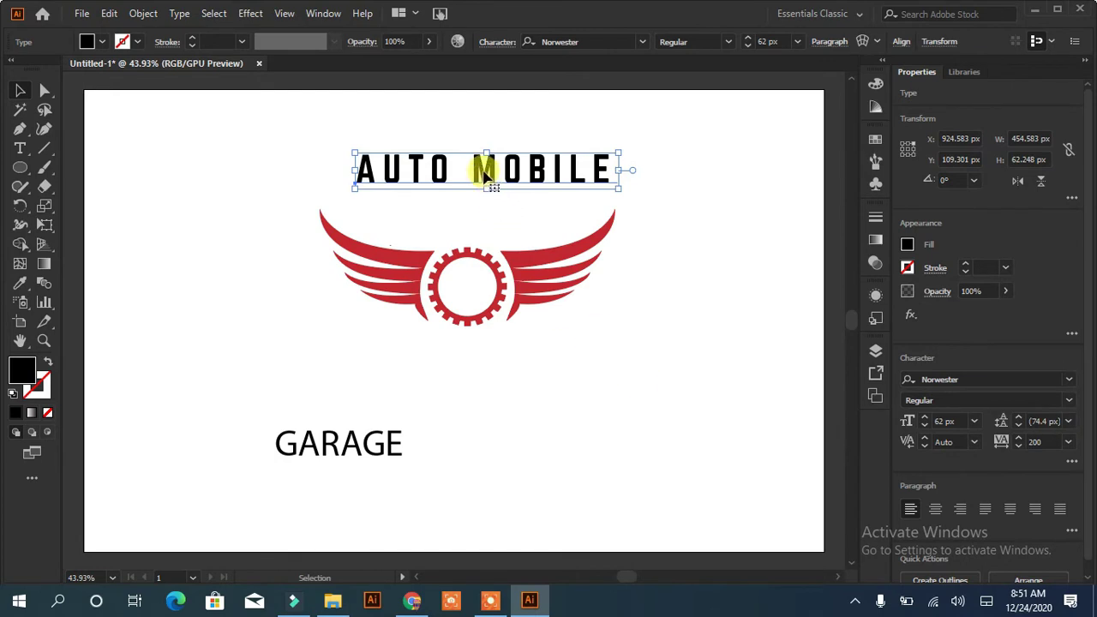
drag(484, 176, 289, 374)
click(20, 167)
Draw an unfilled circle centred on the gear and enlarge it around the wings
click(48, 206)
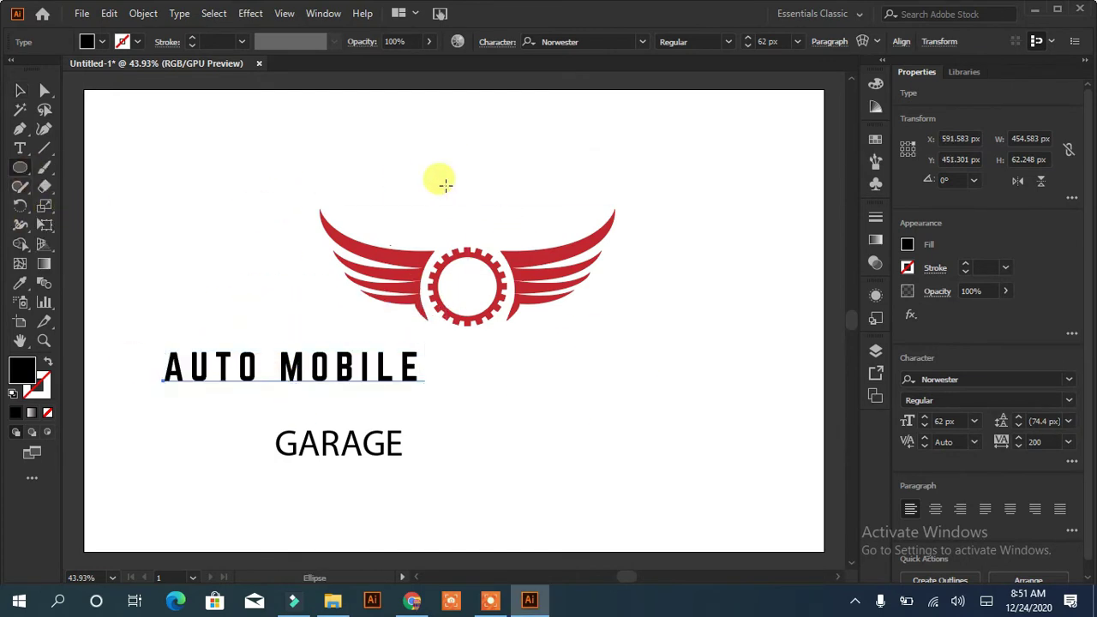
drag(465, 223, 615, 353)
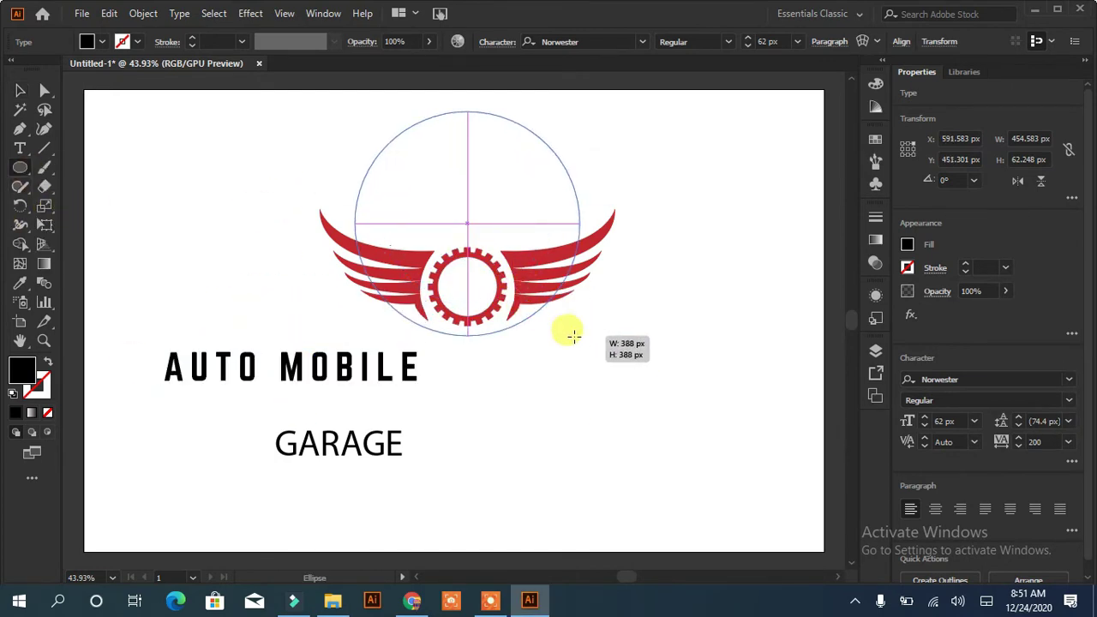
click(48, 362)
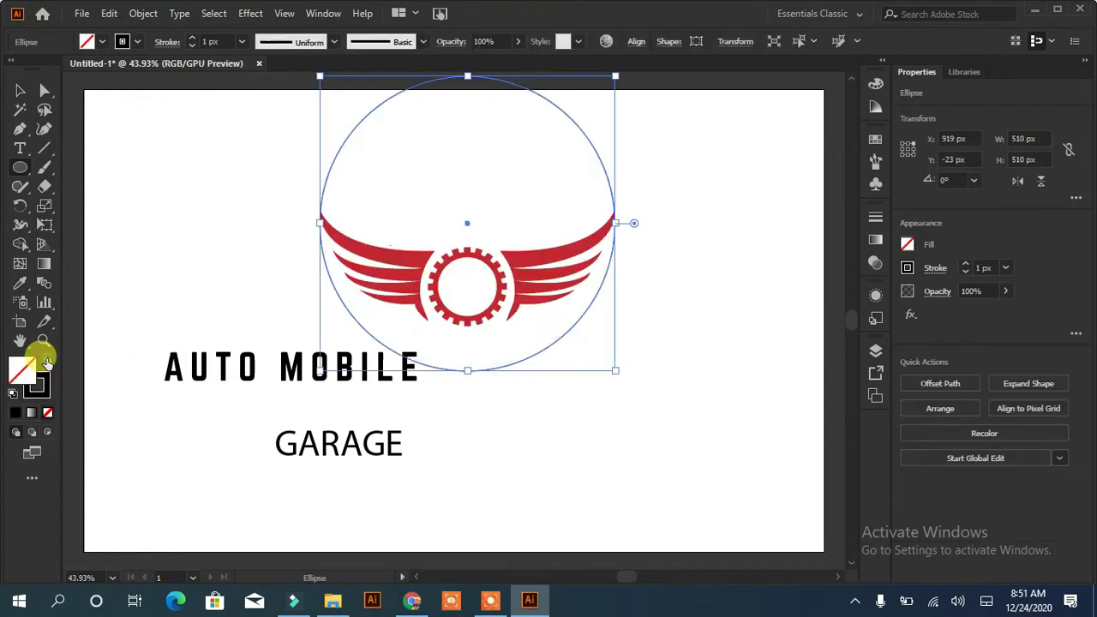
key(Down)
key(Down)
key(Down)
key(Down)
key(Down)
key(Down)
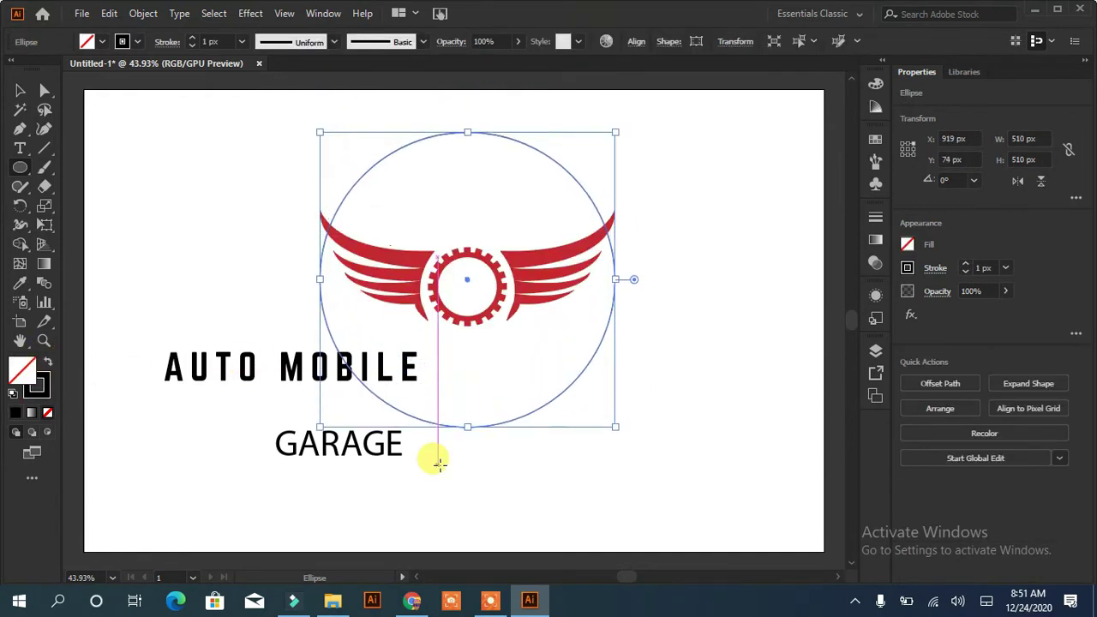
key(Down)
key(Down)
key(Down)
key(Down)
key(Down)
key(Down)
key(Down)
key(Down)
key(Down)
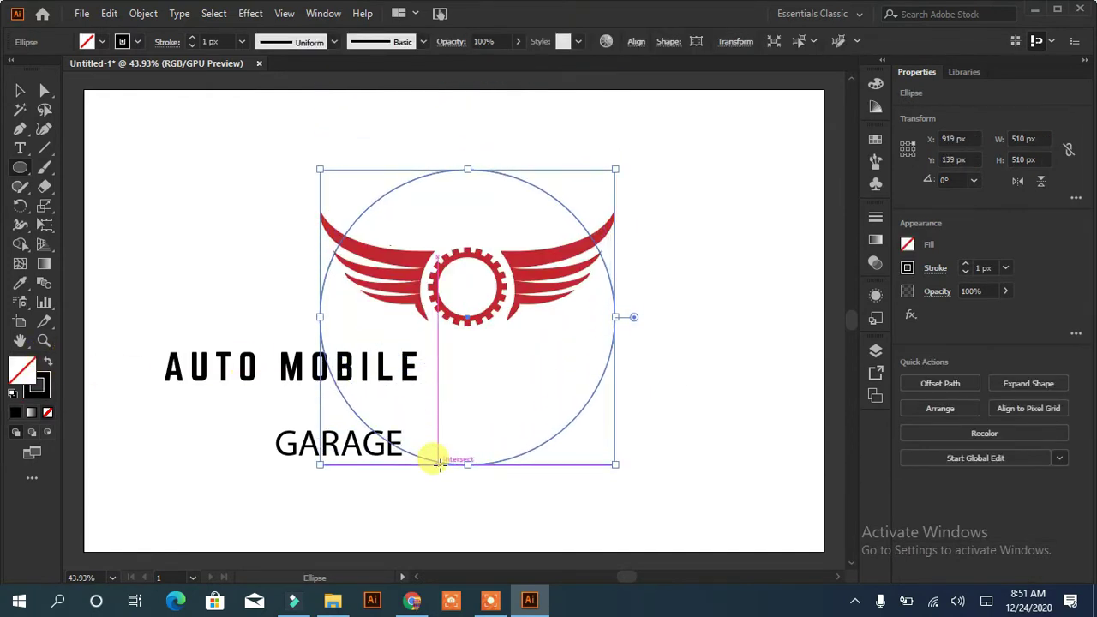
drag(615, 465, 648, 497)
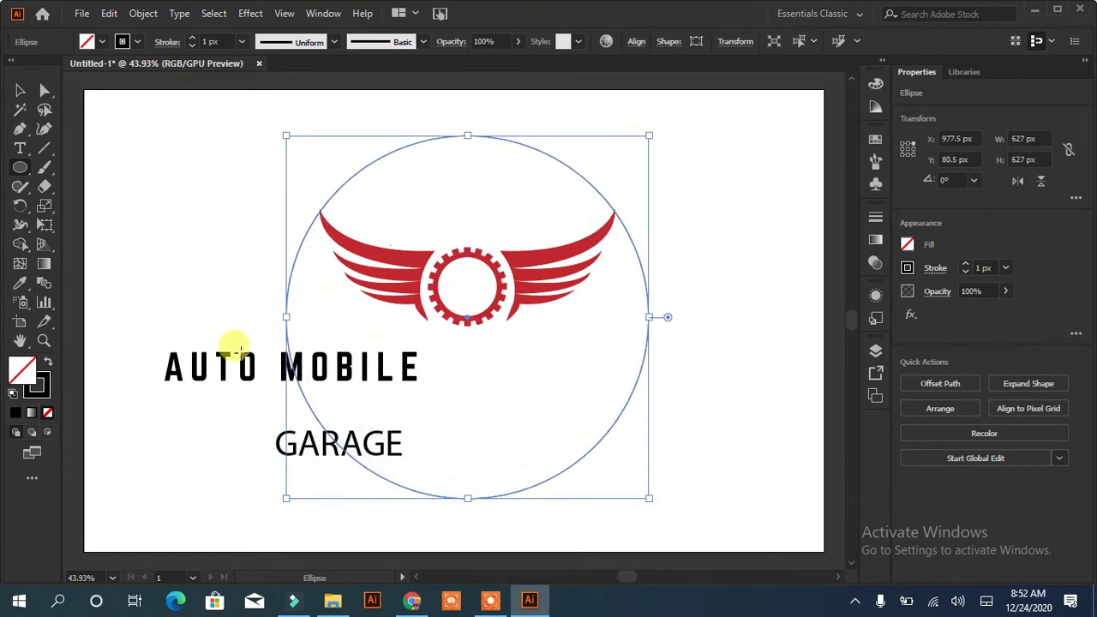
Cut the circle at both wing tips with Scissors and delete the lower arc
click(44, 189)
drag(45, 190, 103, 207)
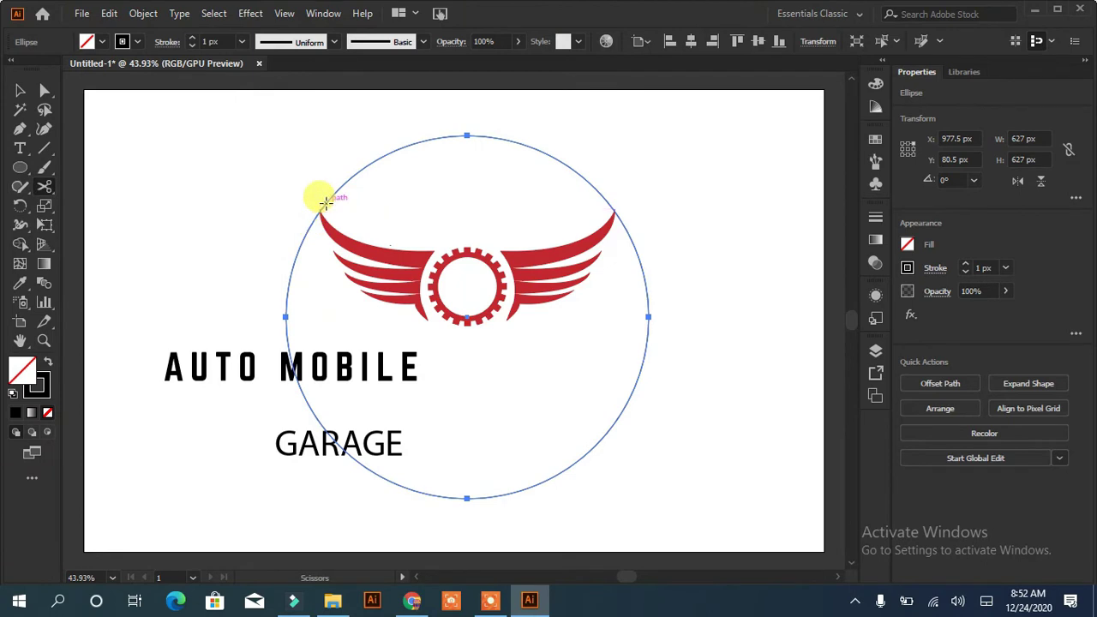
click(325, 203)
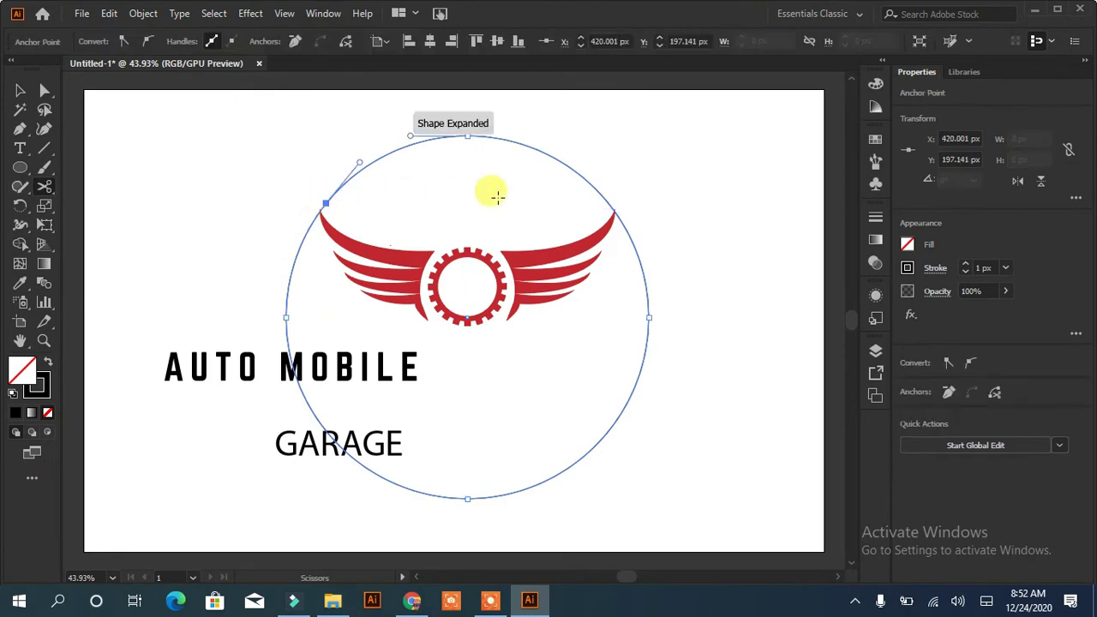
click(606, 199)
key(Delete)
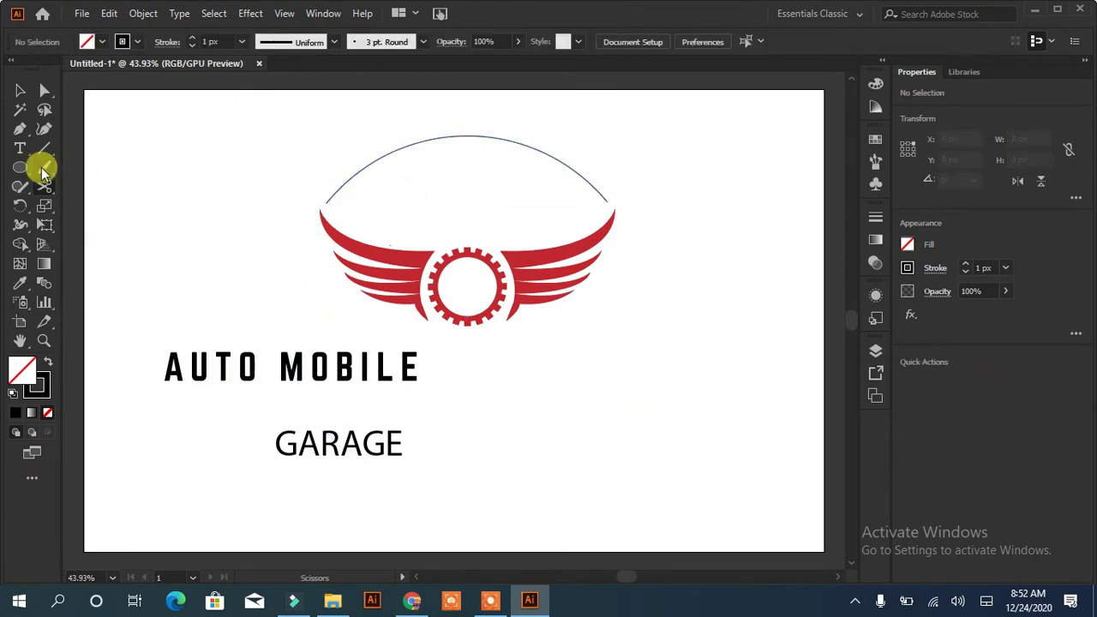
drag(20, 155, 73, 180)
Type 'AUTO,MOBILEGARAGE' along the top arc and size it to 48 px
click(328, 196)
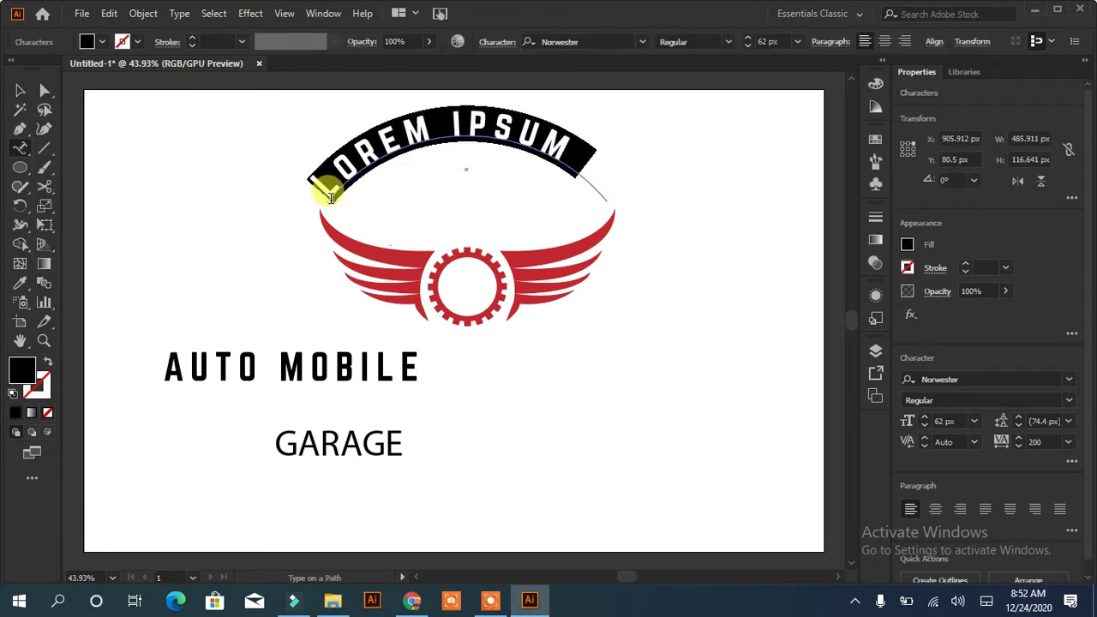
text(AUTO,MOBILEGA)
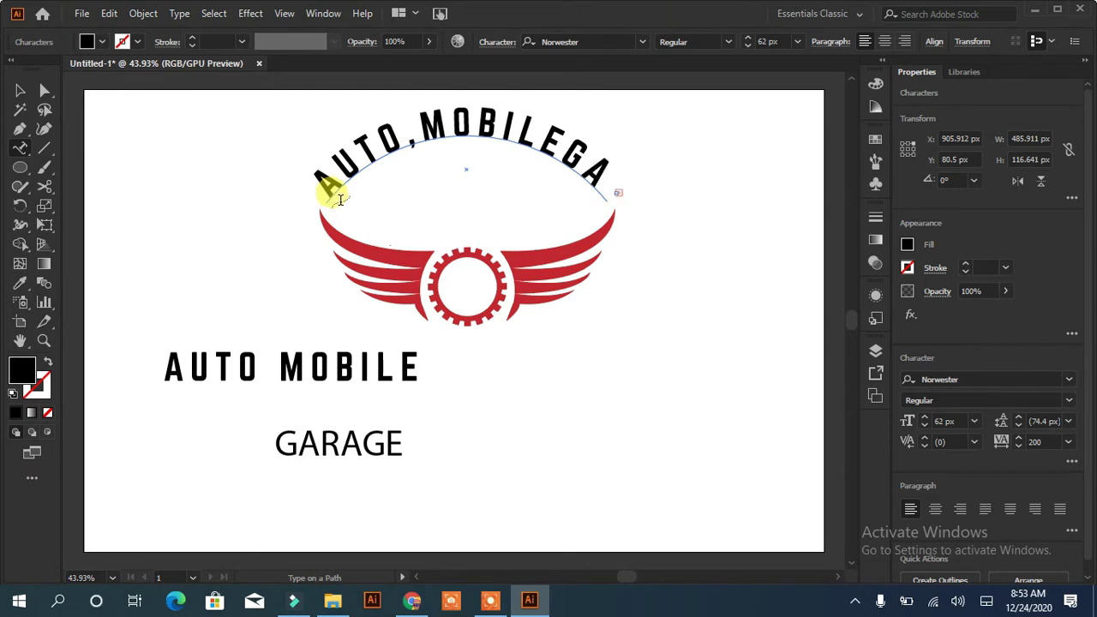
drag(318, 177, 706, 268)
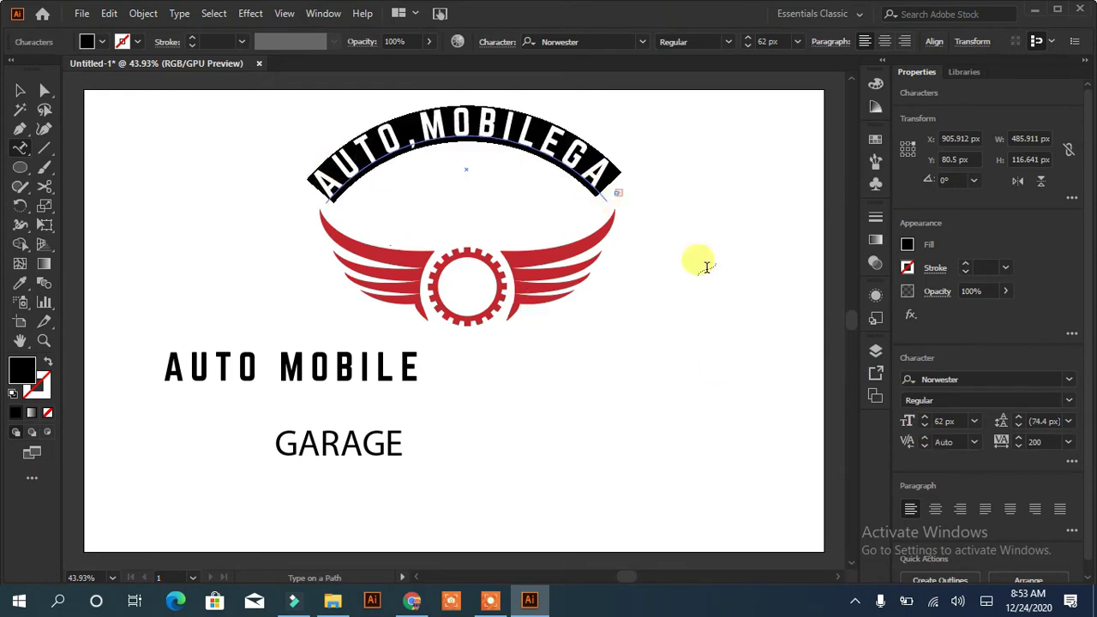
click(925, 427)
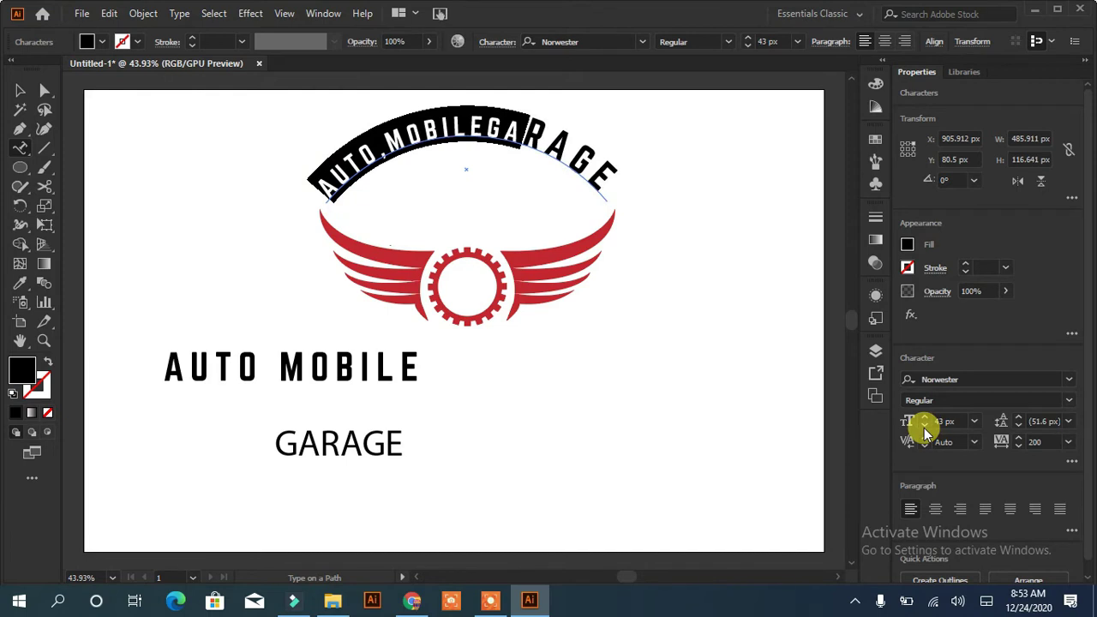
drag(324, 187, 642, 159)
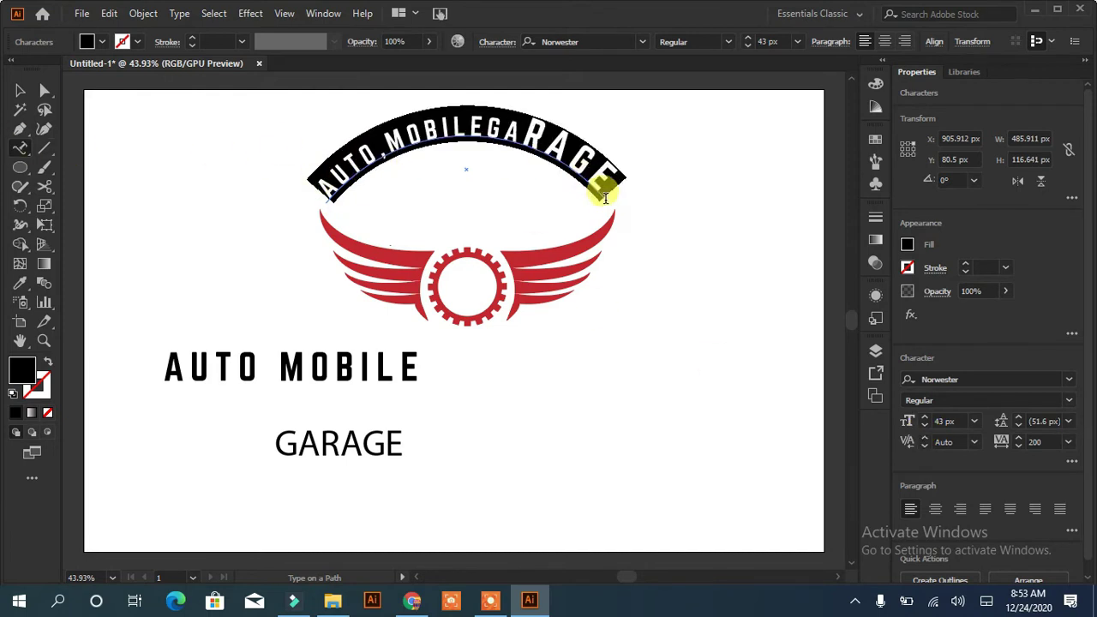
click(925, 426)
click(925, 418)
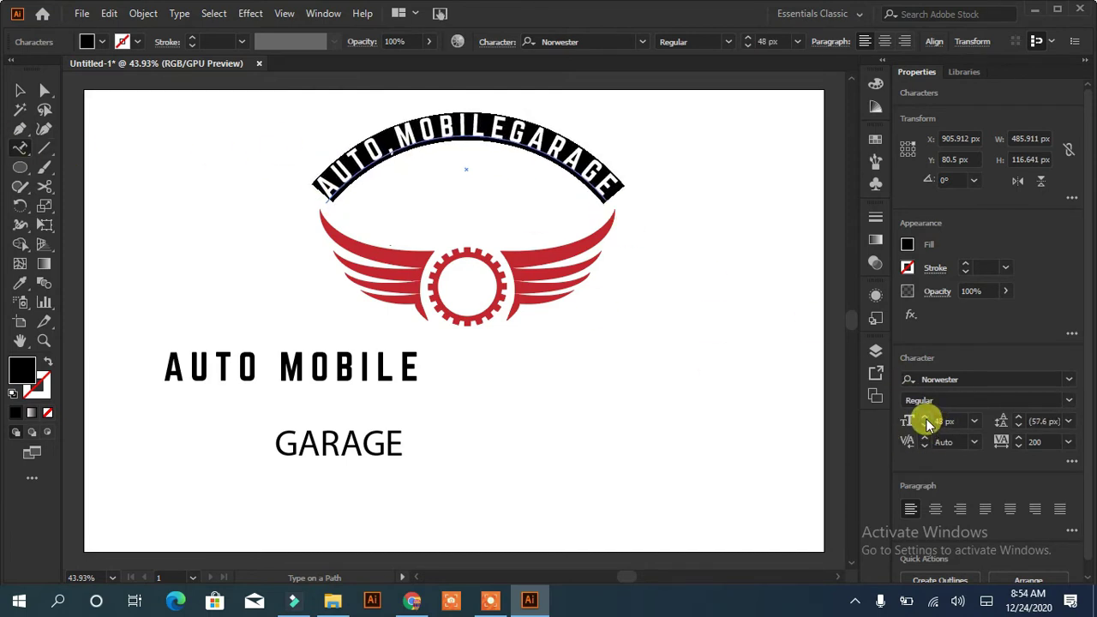
click(17, 88)
click(146, 248)
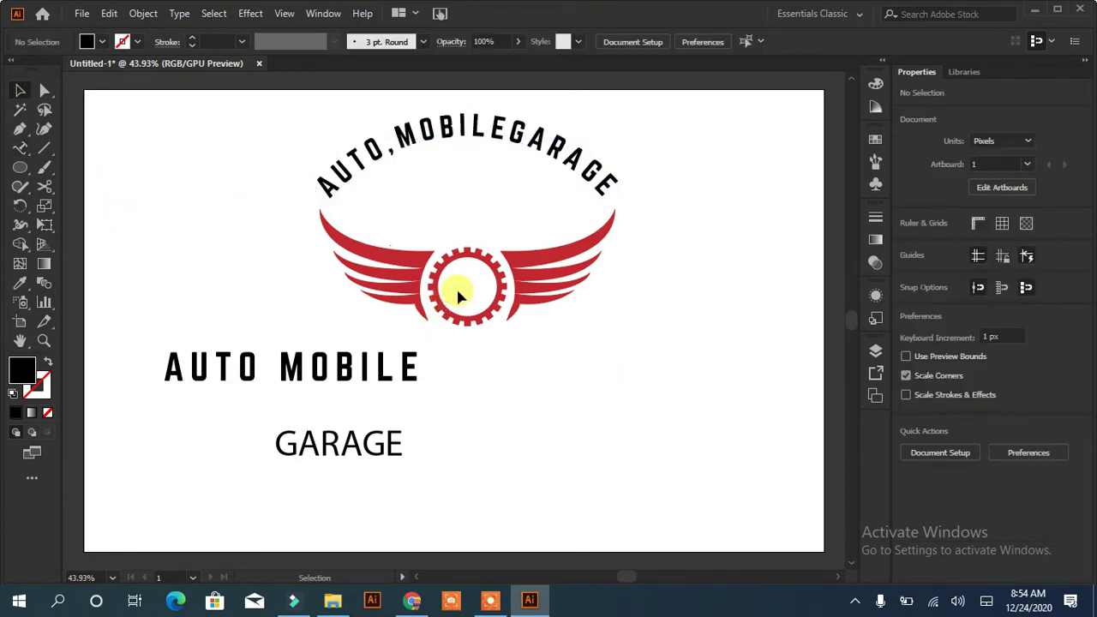
Create 'AMG' text and move it into the centre of the gear
click(20, 148)
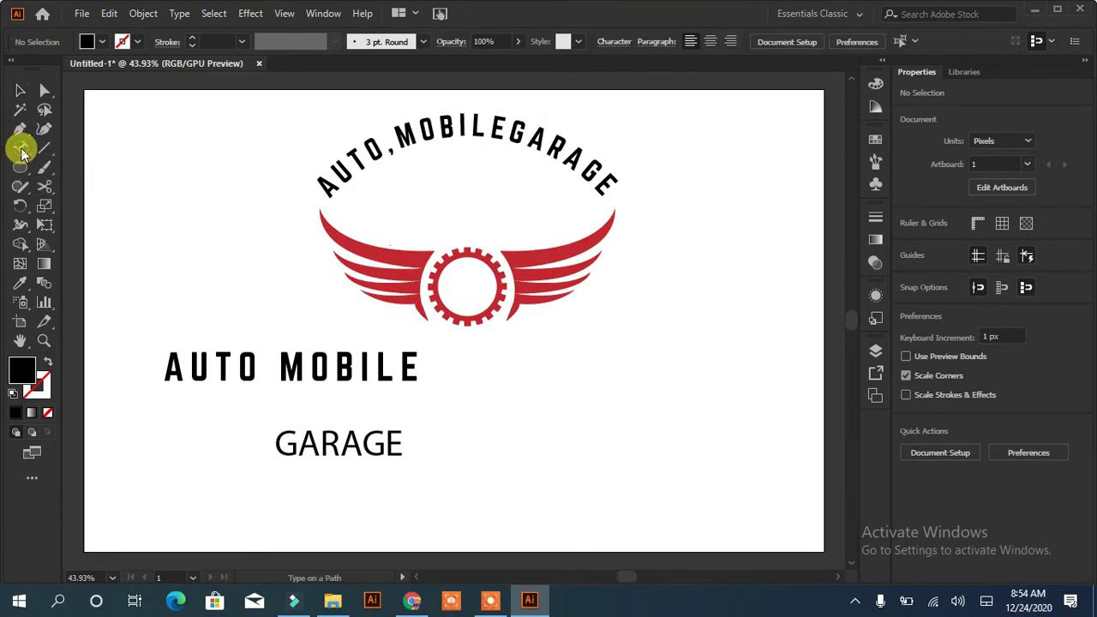
drag(20, 147, 86, 150)
click(162, 257)
text(AMG)
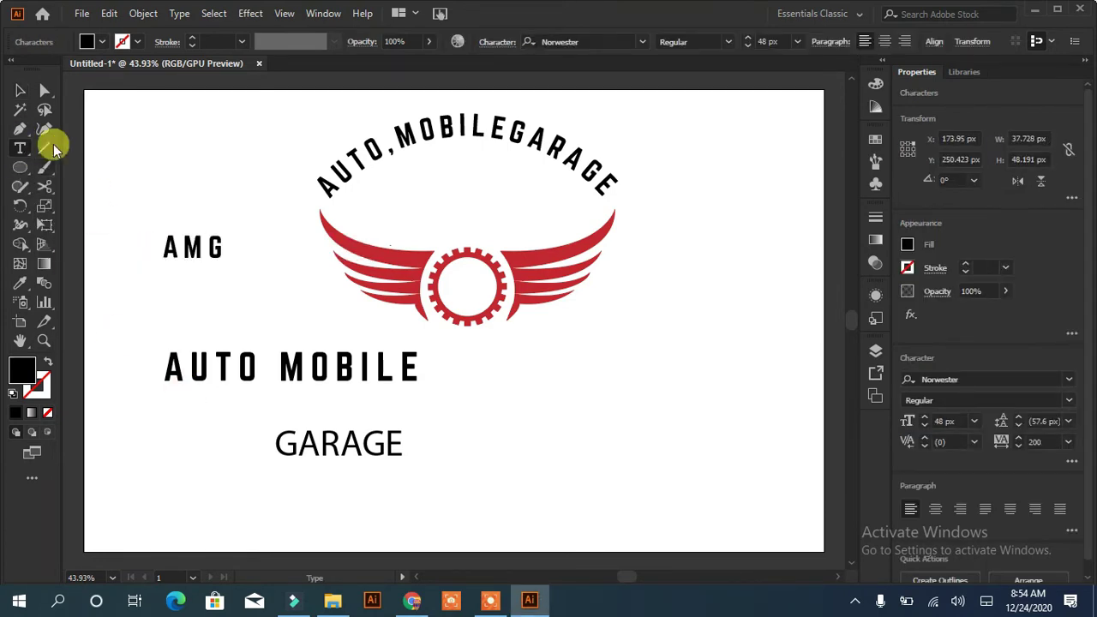
click(19, 90)
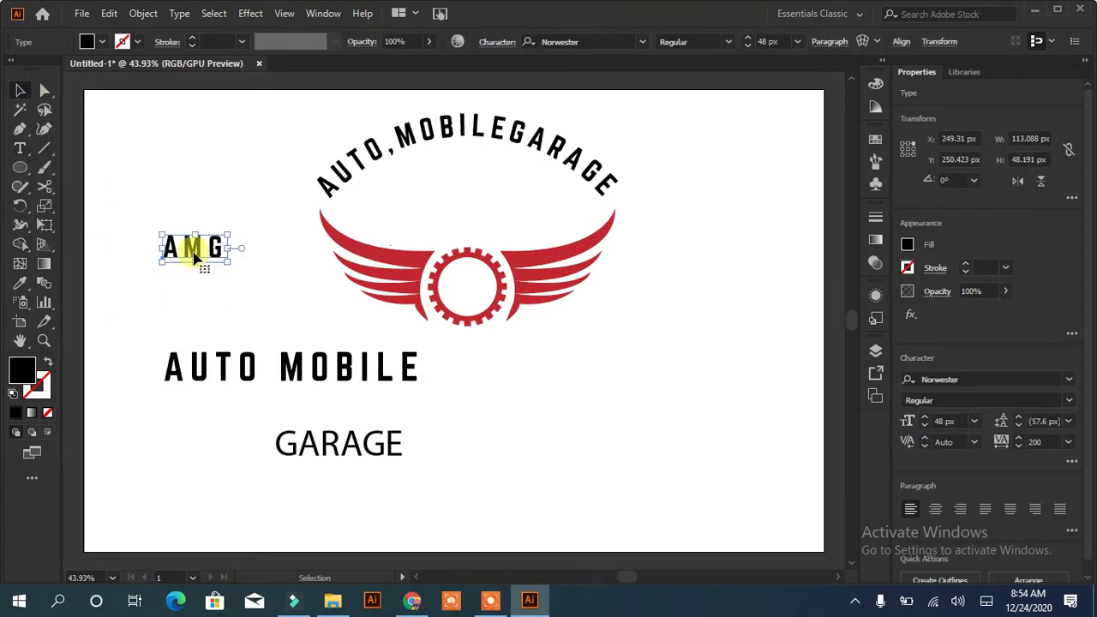
drag(197, 257, 467, 294)
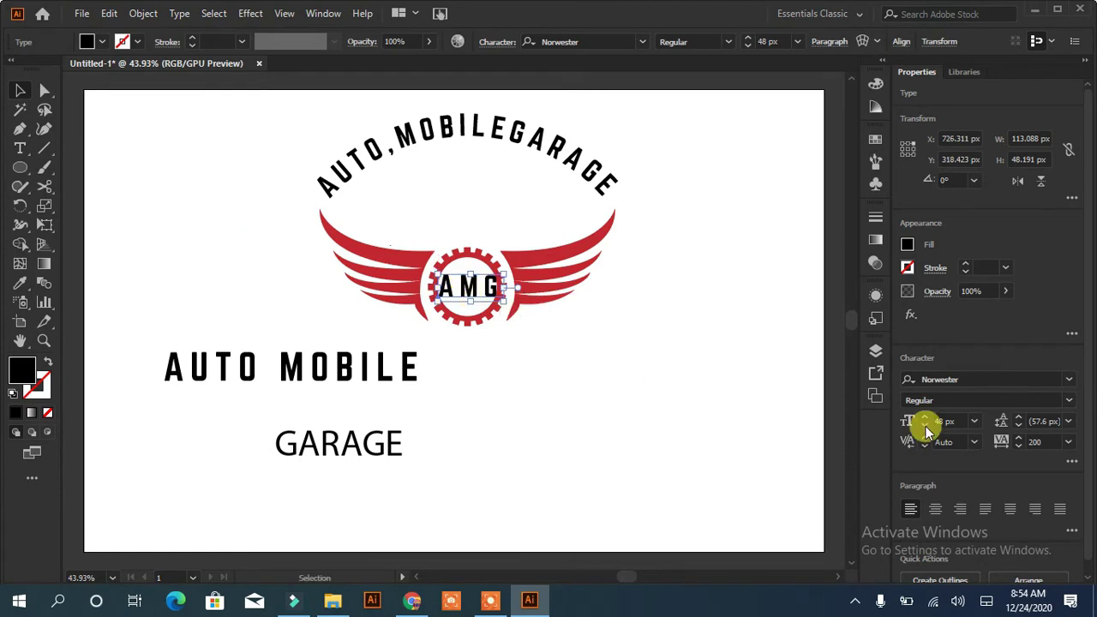
Set the AMG letter spacing to 0 and nudge it to centre in the gear
click(1018, 446)
click(1068, 442)
click(1041, 296)
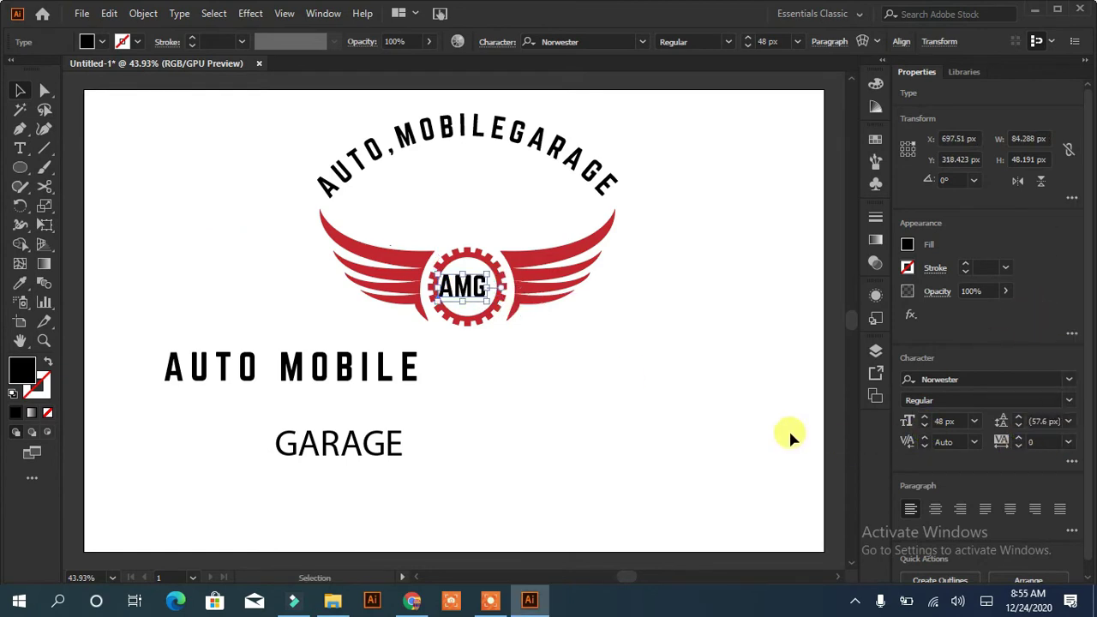
key(Right)
key(Right)
key(Right)
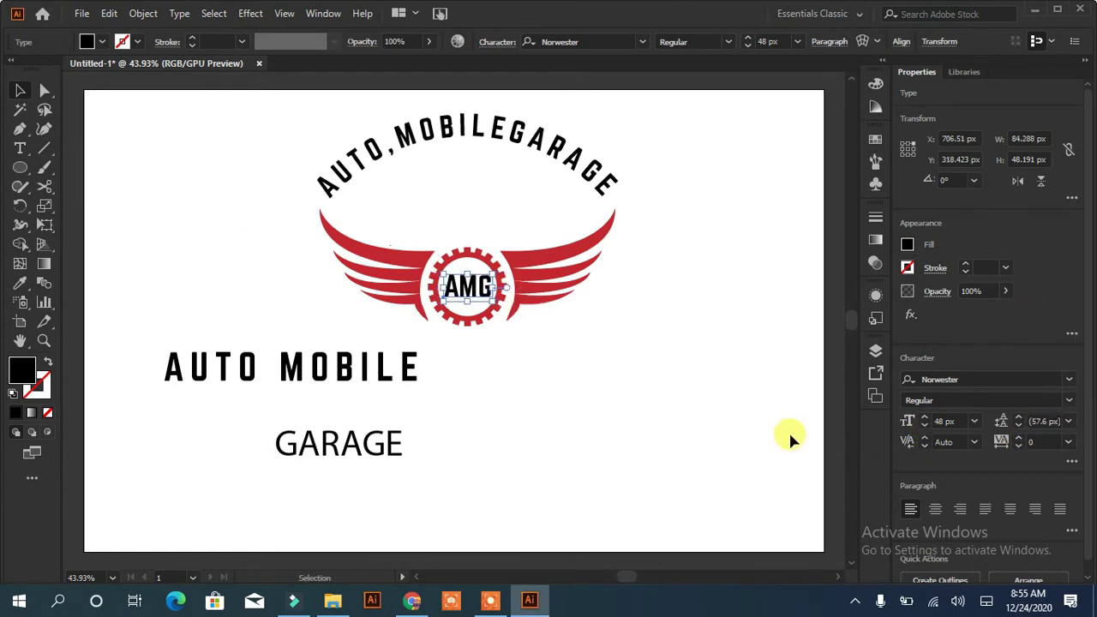
click(652, 393)
click(468, 292)
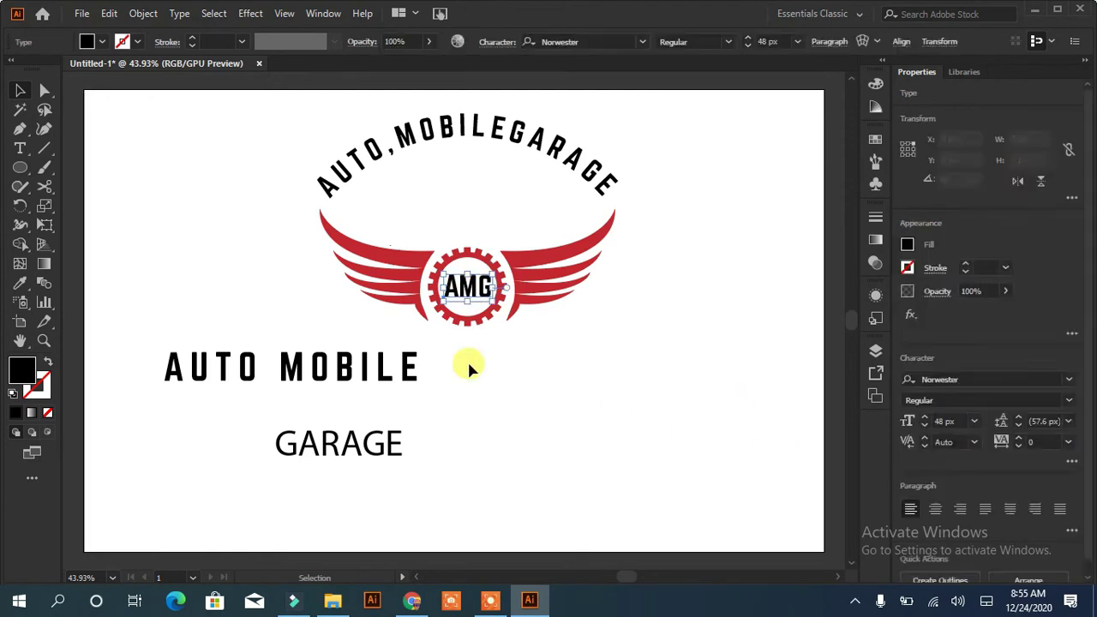
click(466, 363)
Draw a small circle over the gear centre
click(20, 168)
drag(461, 282, 496, 316)
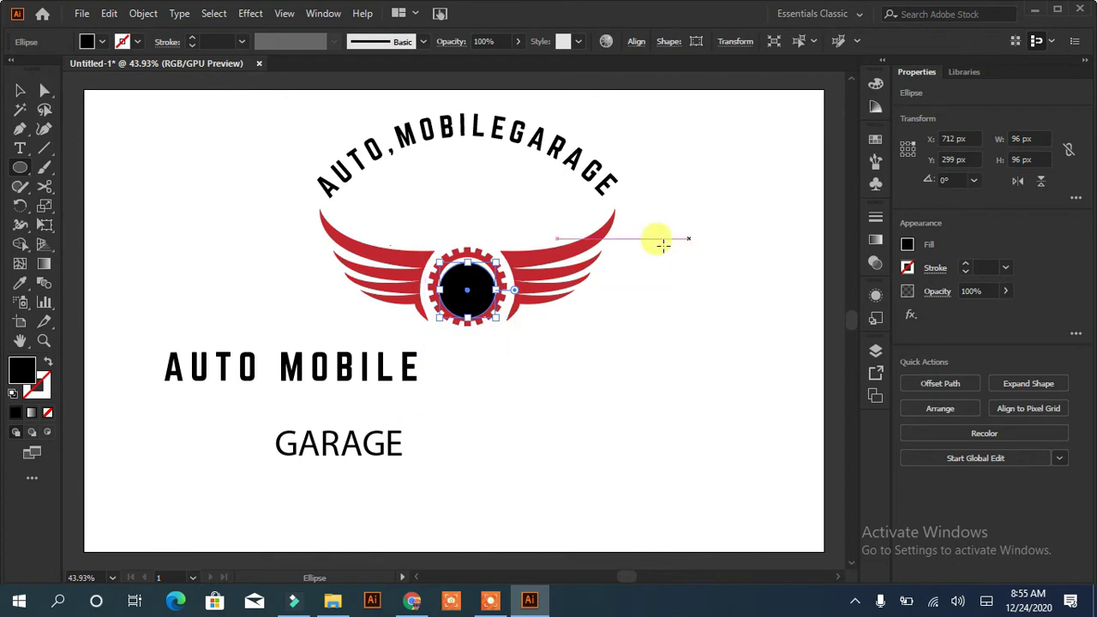
click(20, 90)
click(527, 368)
click(467, 274)
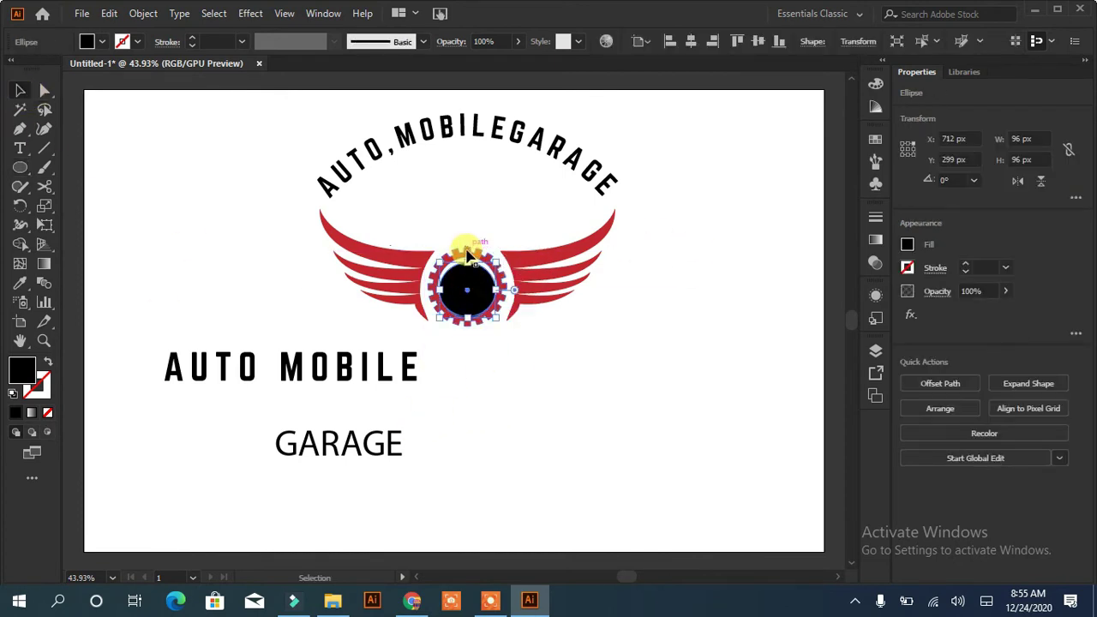
click(468, 249)
Align the circle and the red gear to each other's centres
click(645, 40)
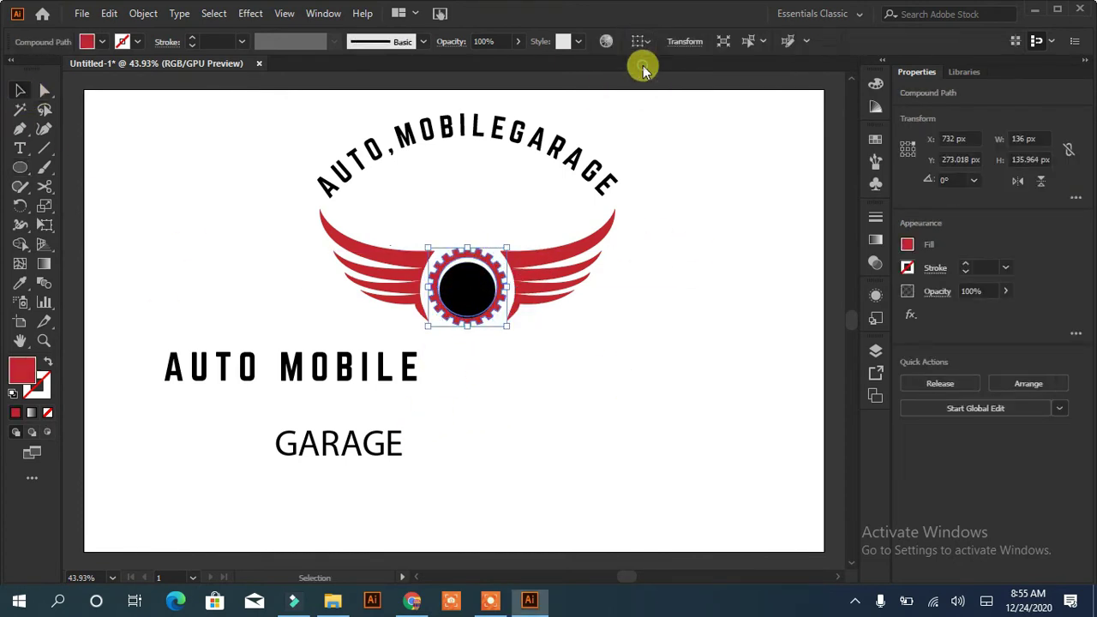
click(695, 390)
click(467, 289)
shift+click(505, 324)
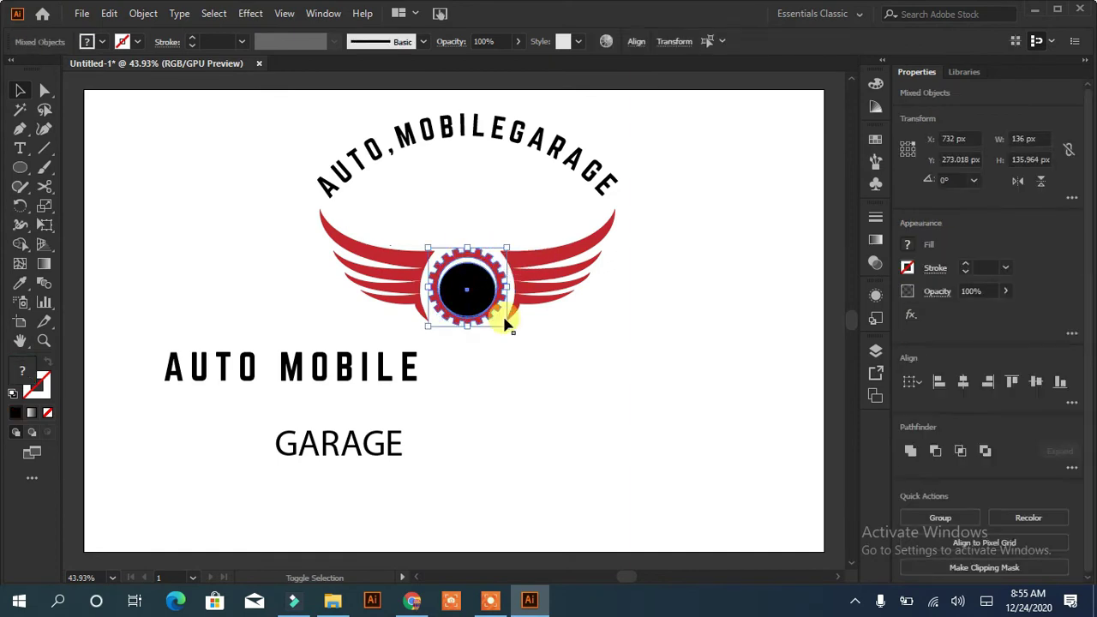
click(1035, 383)
click(760, 437)
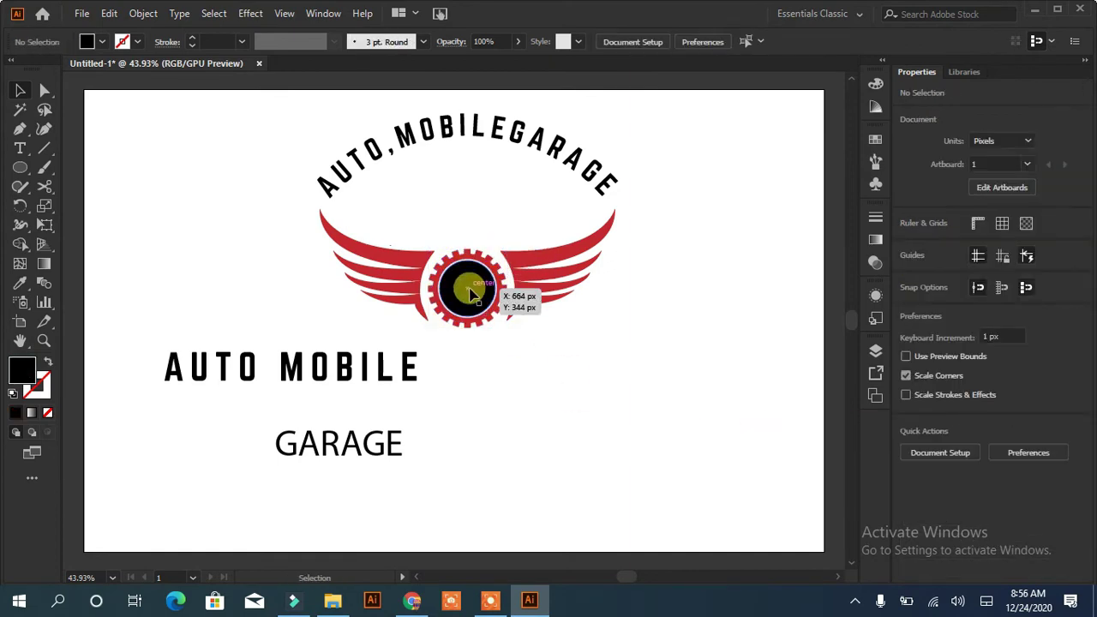
Fill the circle red and send it behind the AMG text
click(470, 291)
click(96, 41)
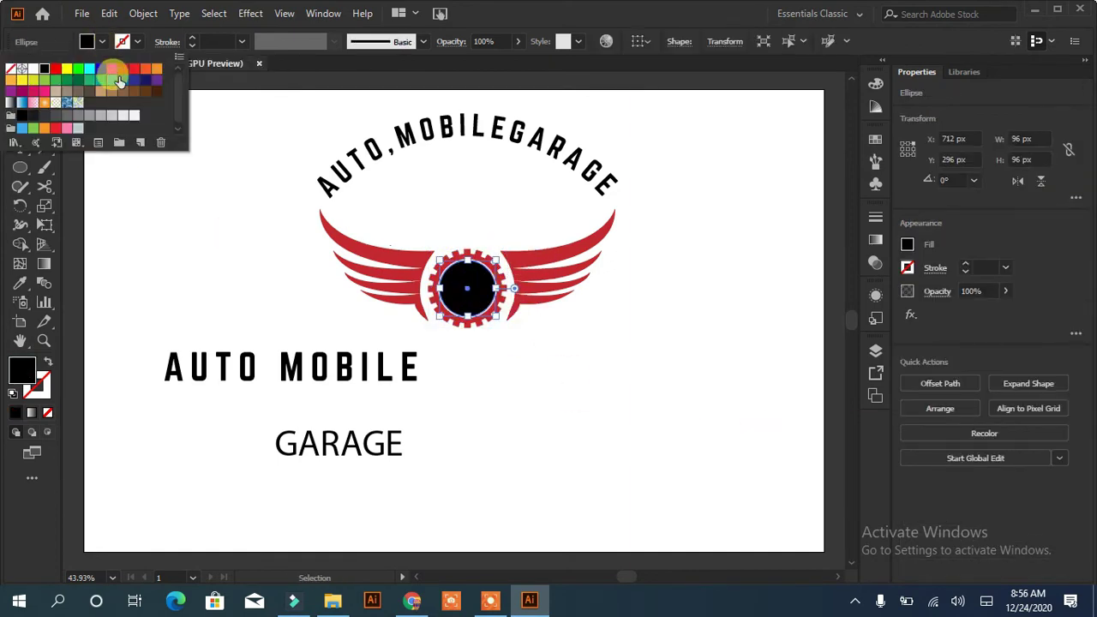
click(109, 74)
right_click(478, 287)
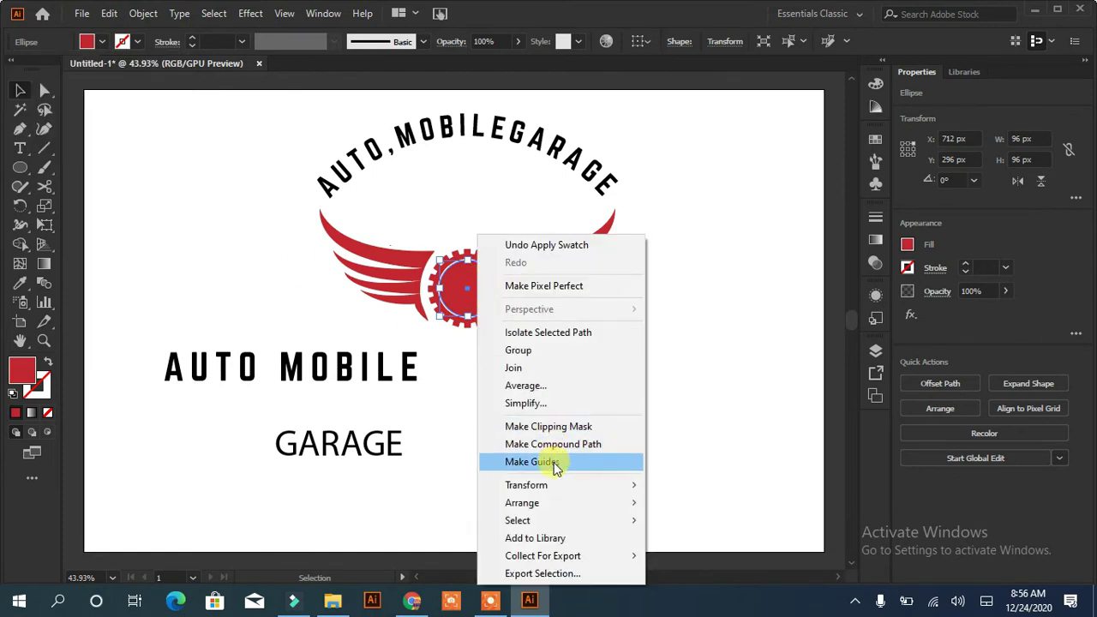
click(705, 538)
click(584, 442)
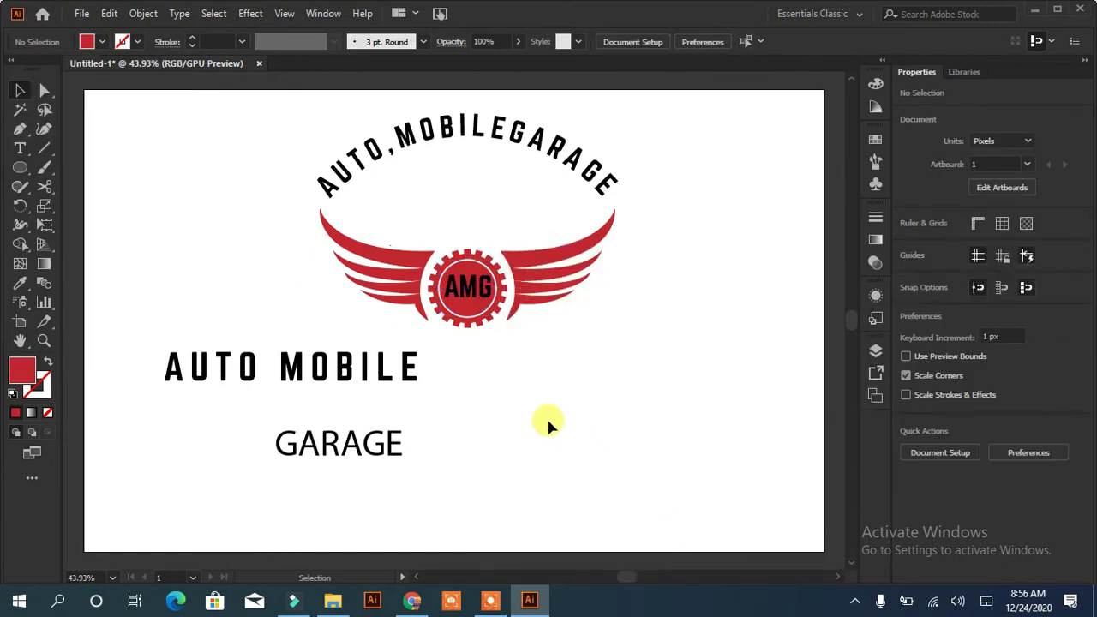
Expand the AMG text and use Pathfinder Minus Front to cut it from the gear
click(468, 296)
click(123, 41)
click(143, 13)
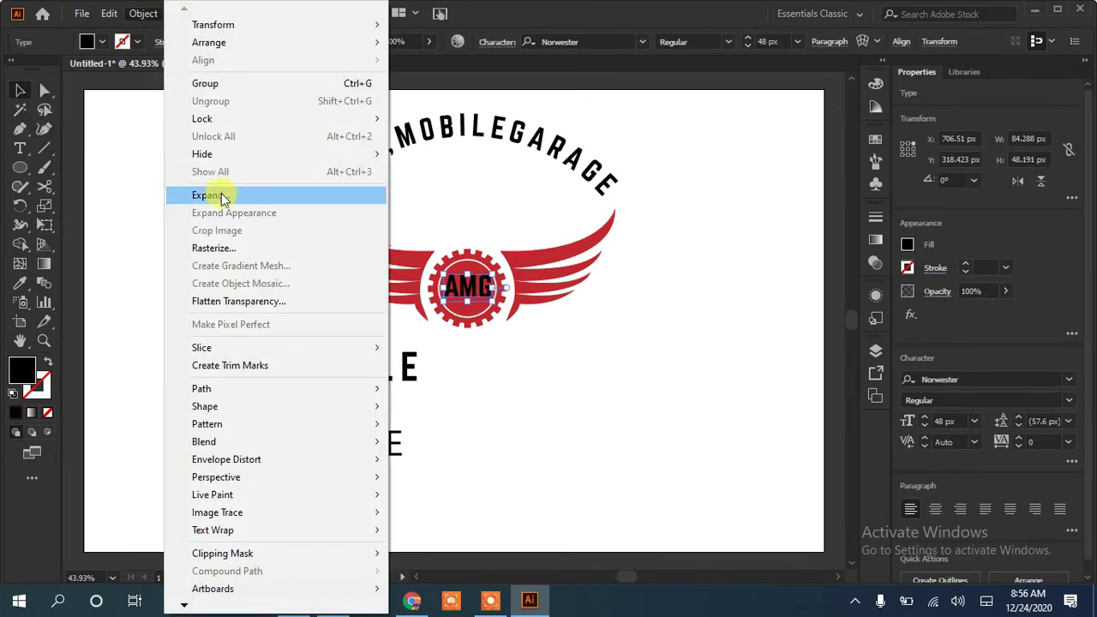
click(221, 198)
click(518, 392)
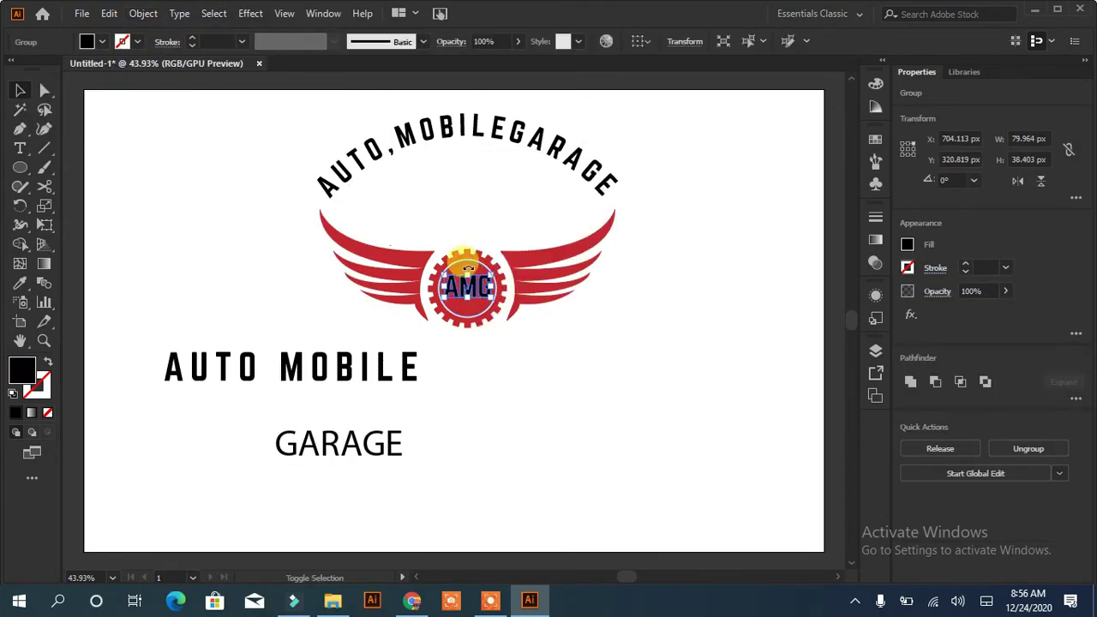
shift+click(469, 269)
click(935, 381)
click(583, 384)
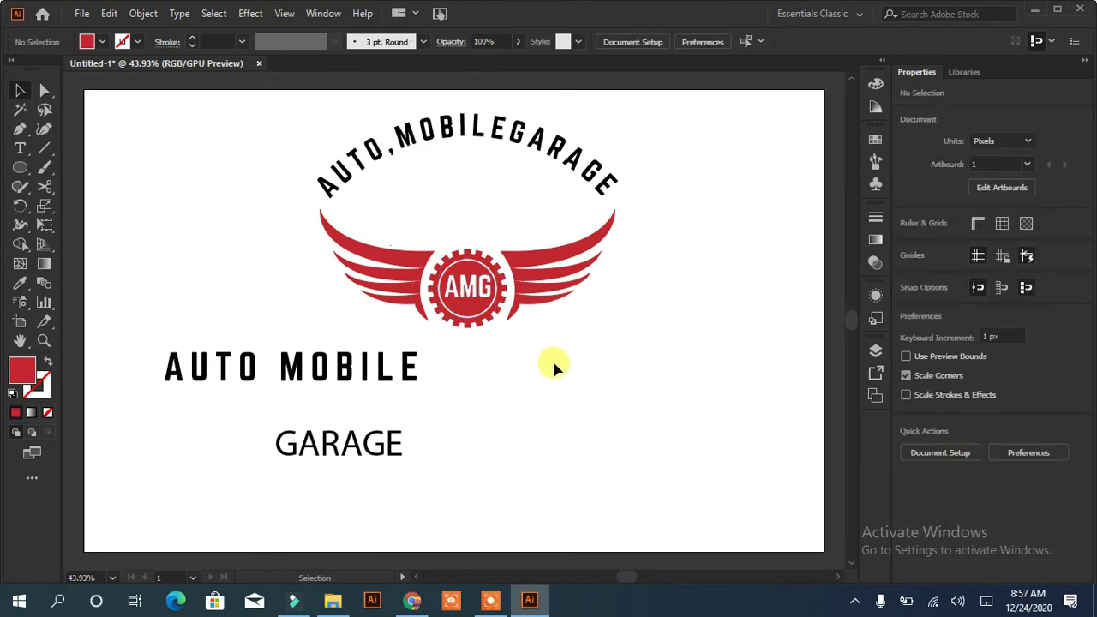
Delete the AUTO MOBILE and GARAGE texts, then outline the curved title and fill it red
drag(189, 314, 366, 480)
key(Delete)
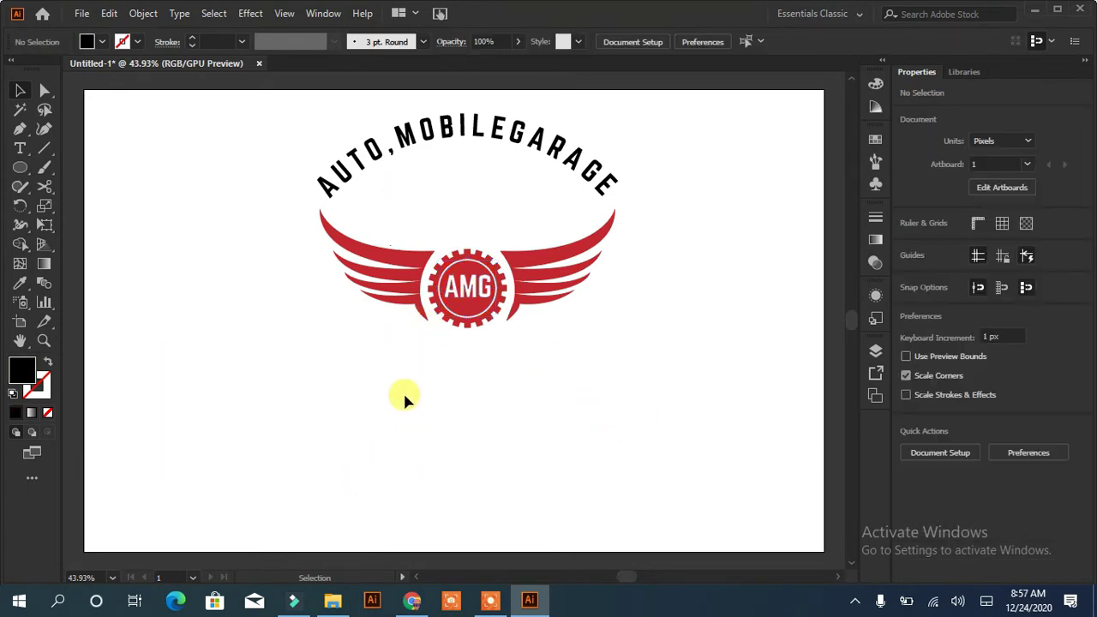
click(440, 135)
right_click(454, 128)
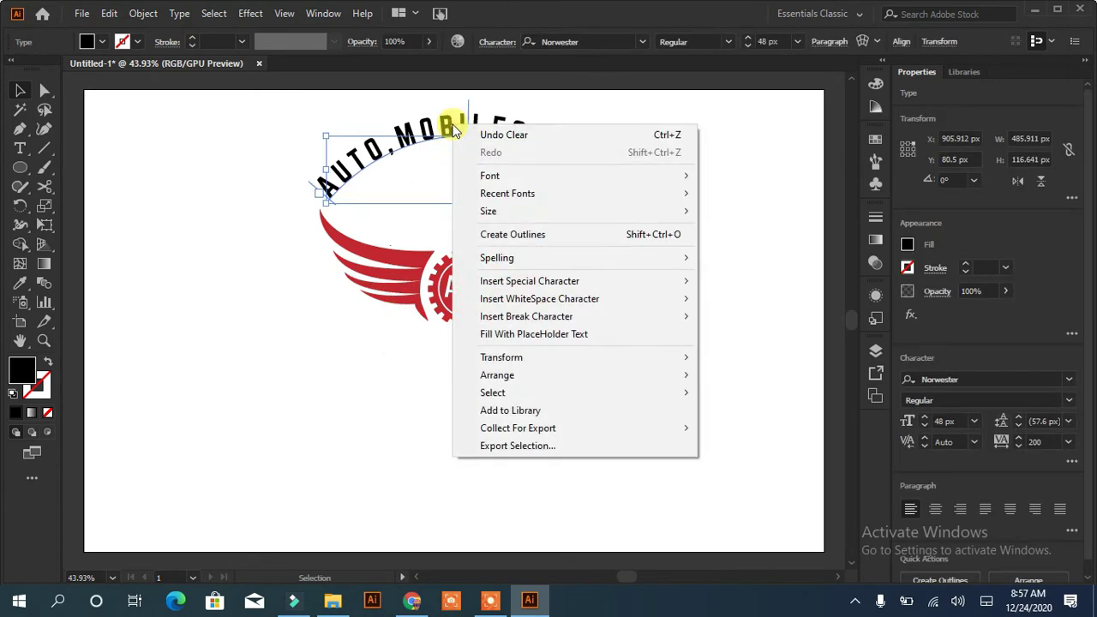
click(513, 234)
click(102, 42)
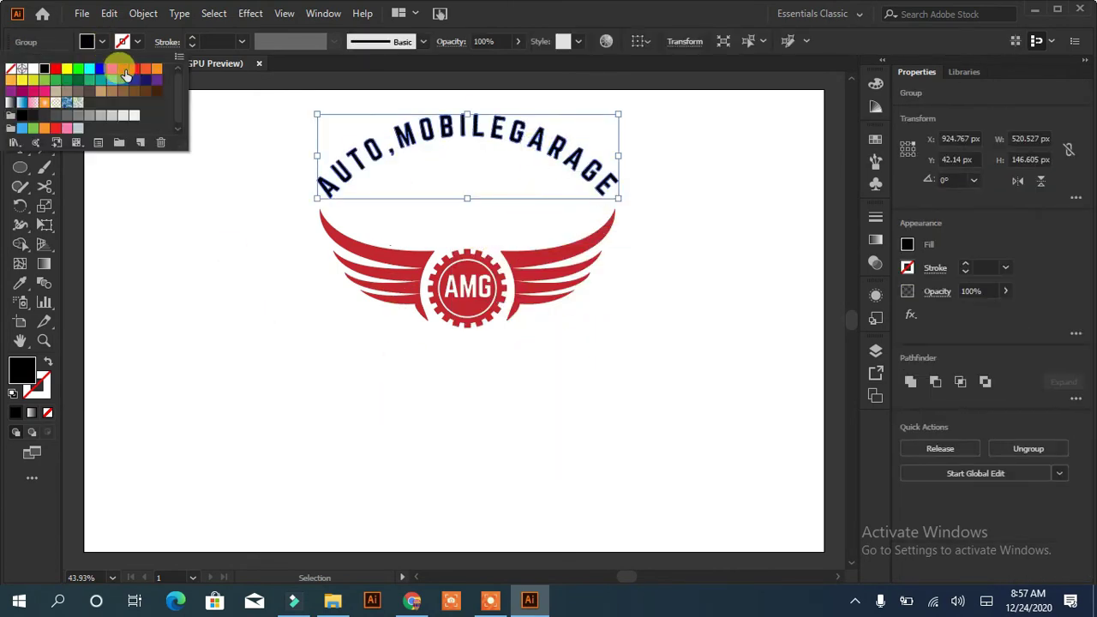
click(125, 73)
click(220, 237)
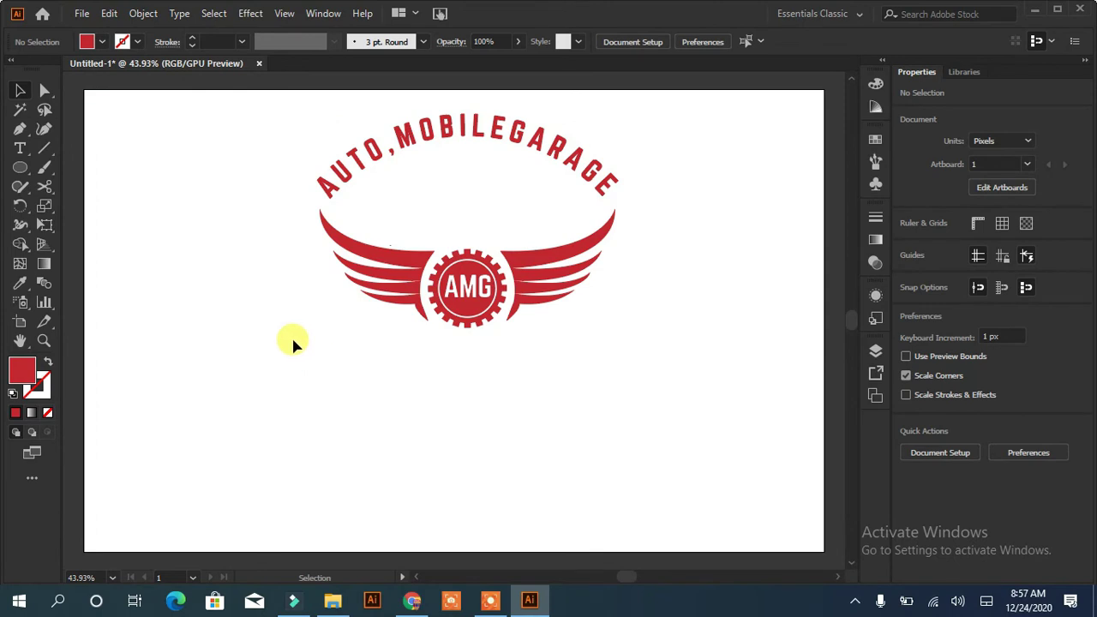
Place the 'SERVICE & REPAIR' tagline centred below the emblem
drag(385, 384, 476, 364)
click(432, 391)
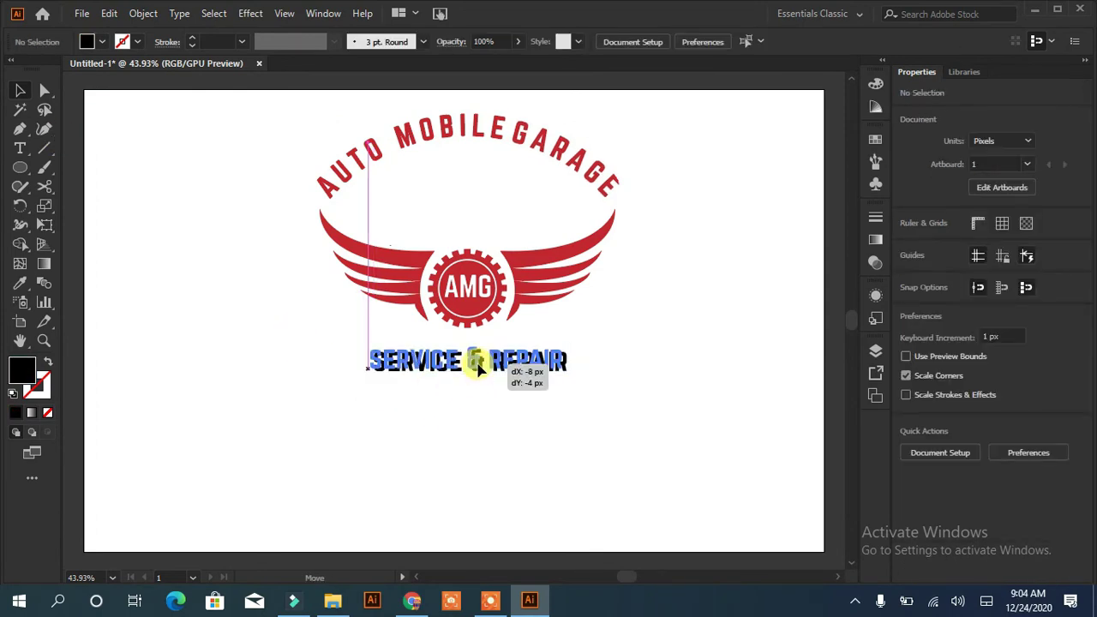
key(Right)
key(Right)
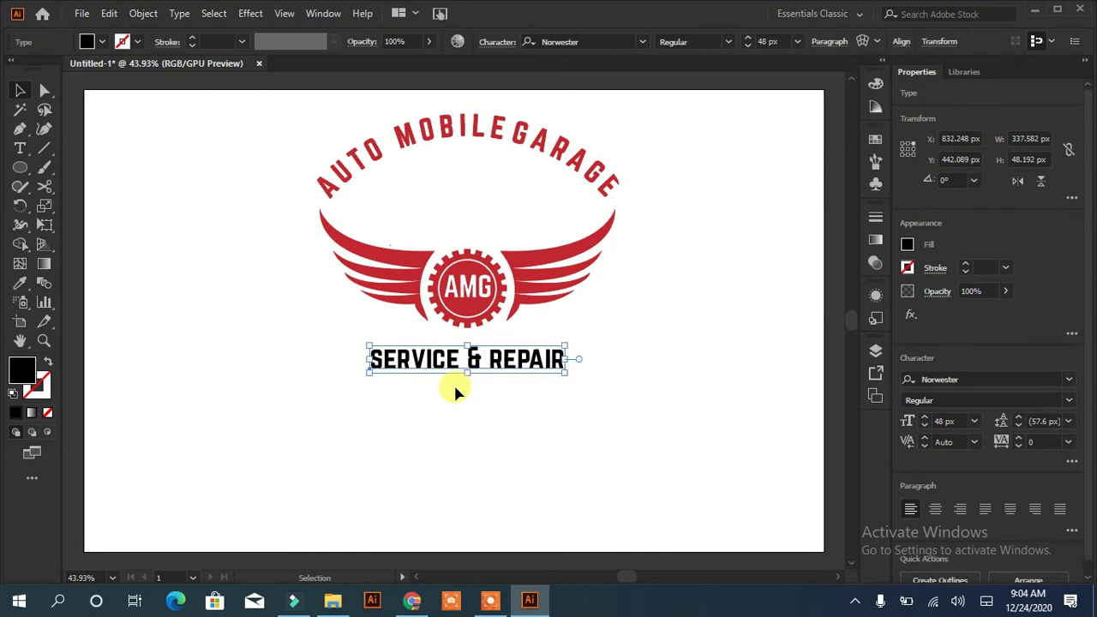
key(Right)
Draw a straight rule above the tagline and duplicate it below
click(45, 148)
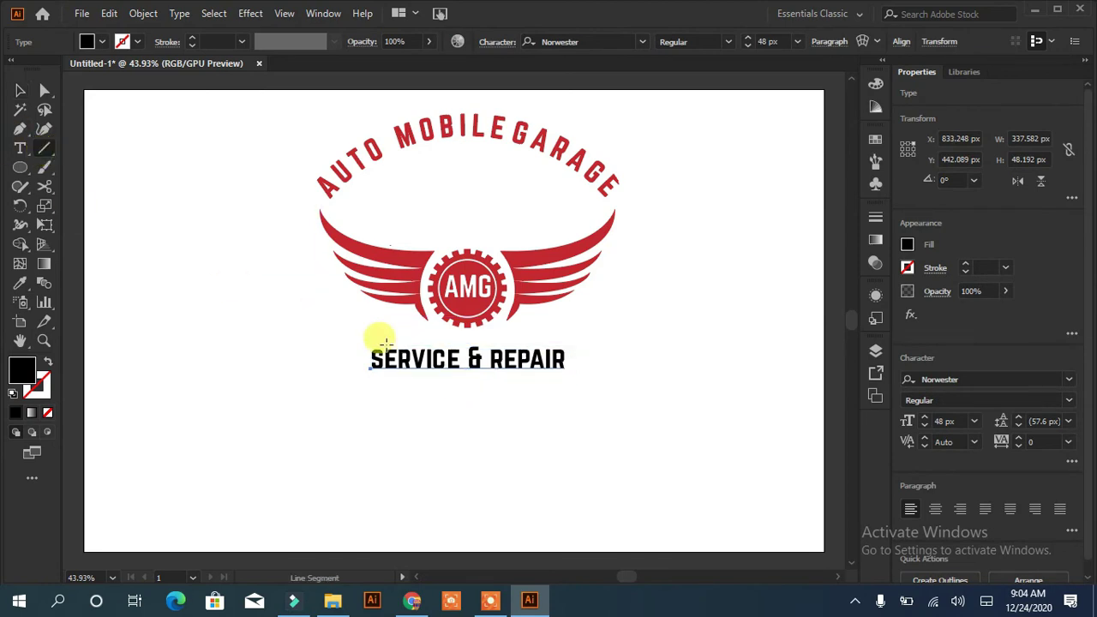
drag(371, 345, 561, 341)
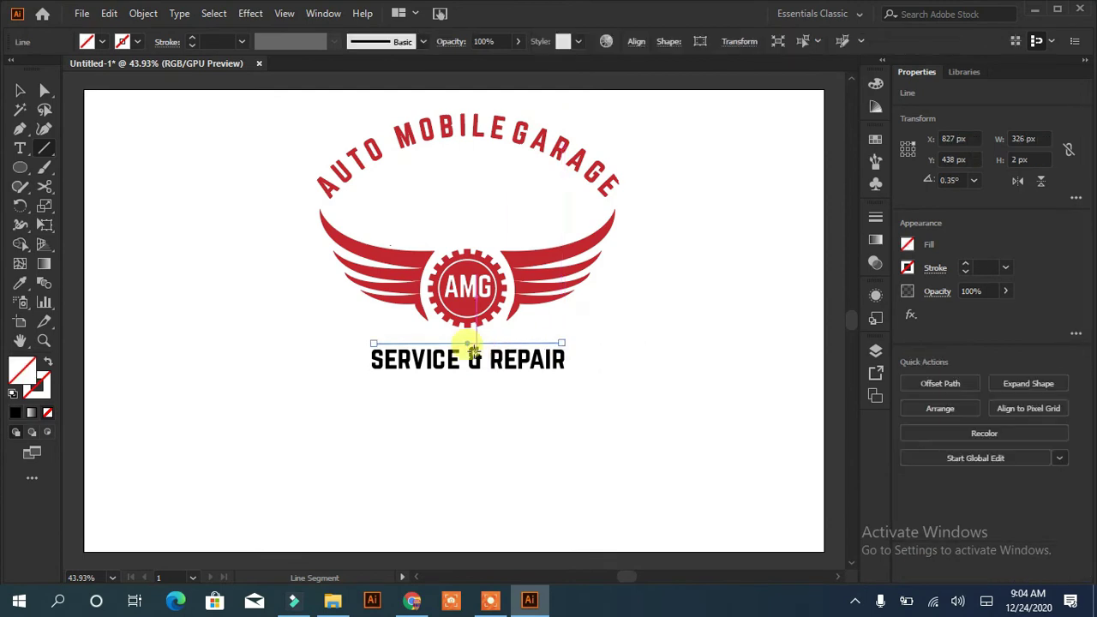
click(192, 40)
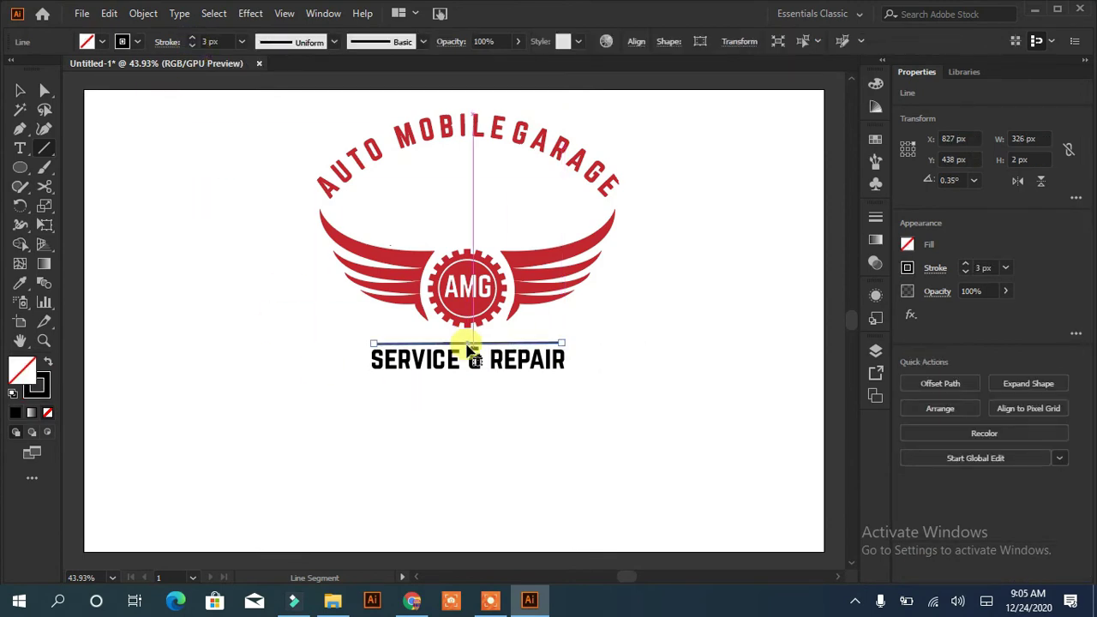
drag(468, 343, 470, 382)
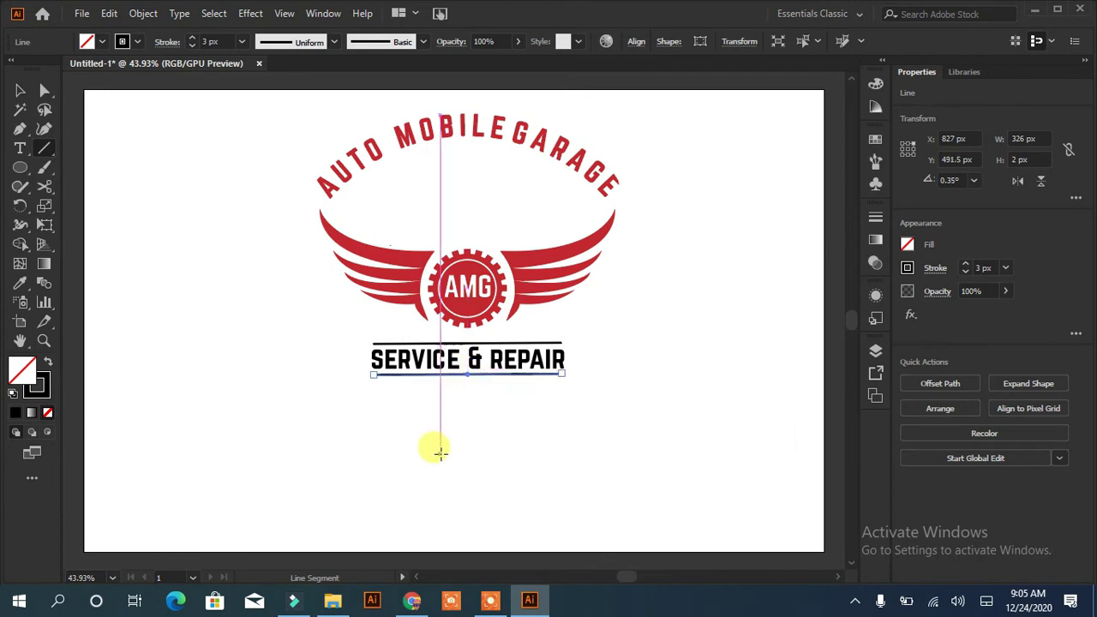
click(438, 451)
key(Escape)
click(19, 90)
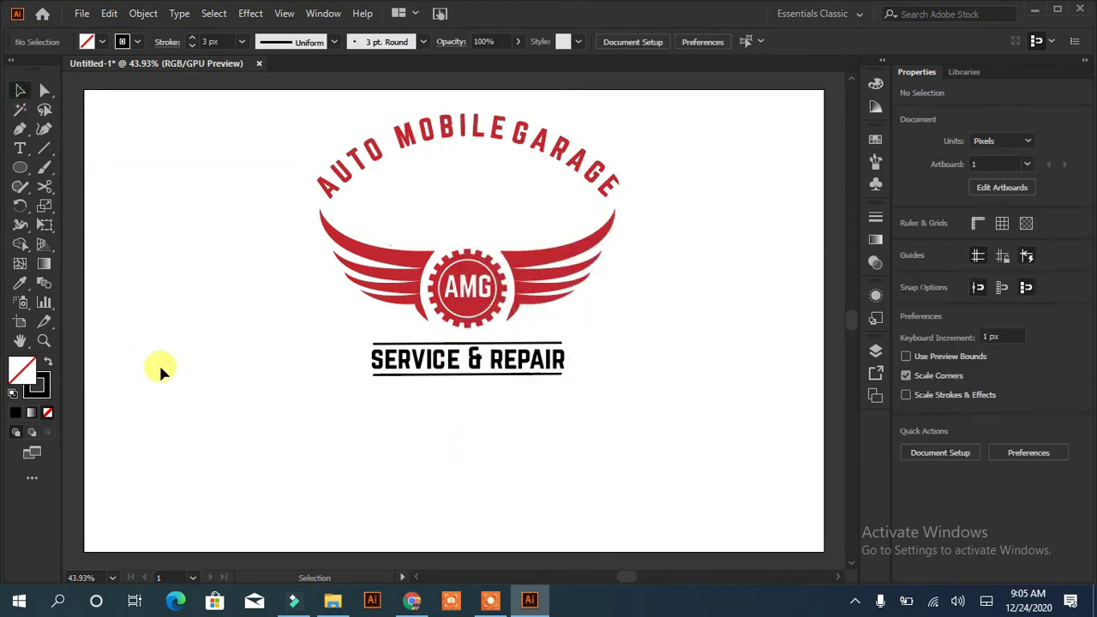
Try sampling a colour onto the tagline and rules with the Eyedropper, then undo it
click(502, 361)
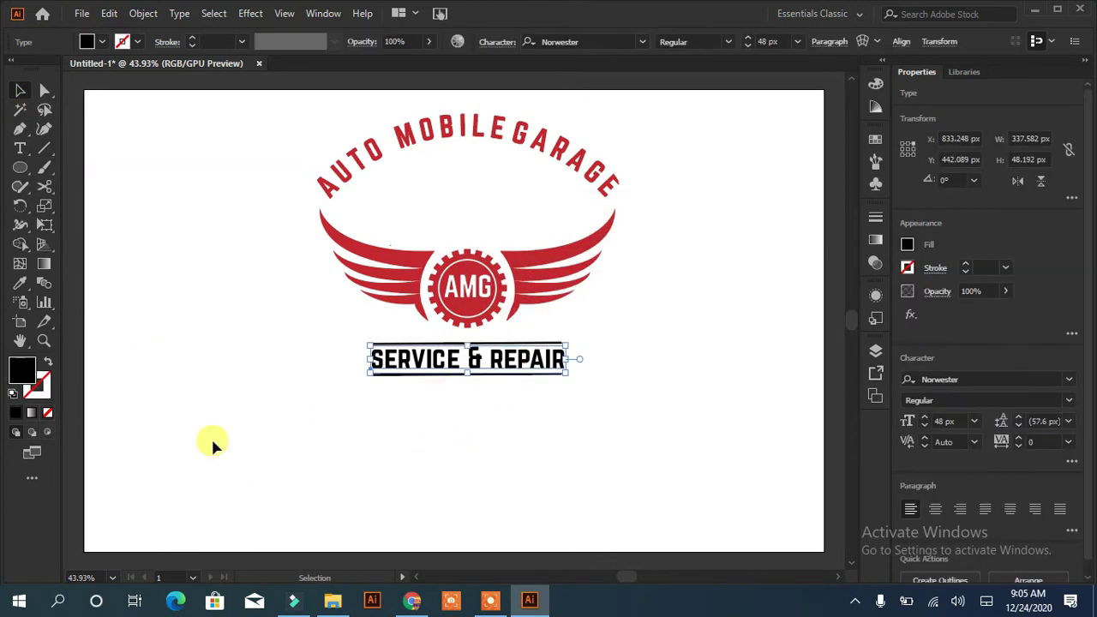
shift+click(401, 373)
click(20, 283)
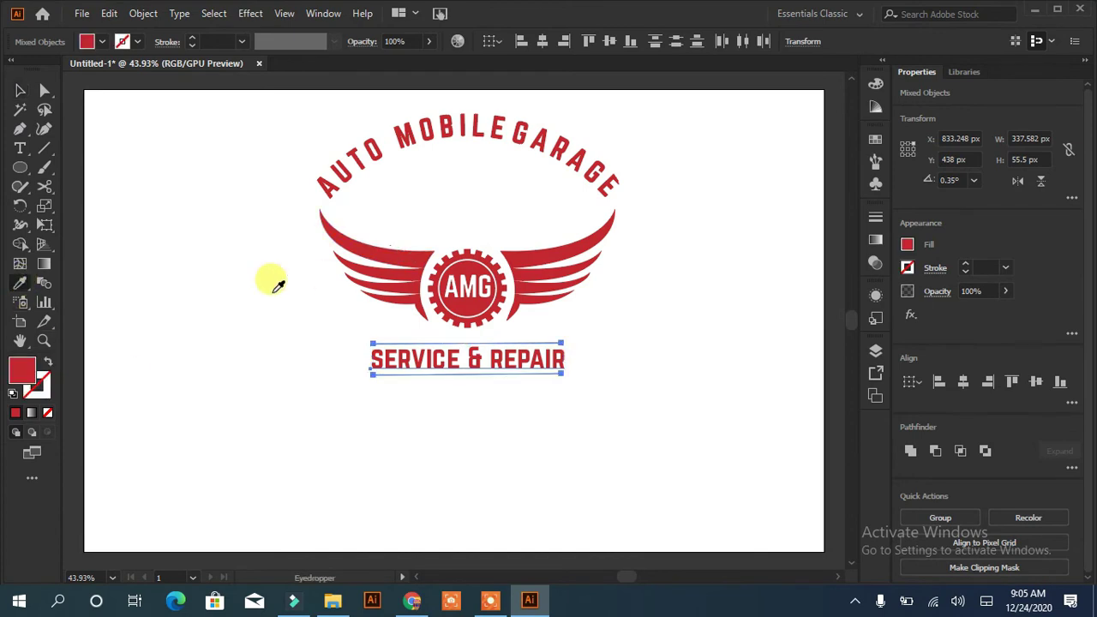
click(191, 39)
click(191, 47)
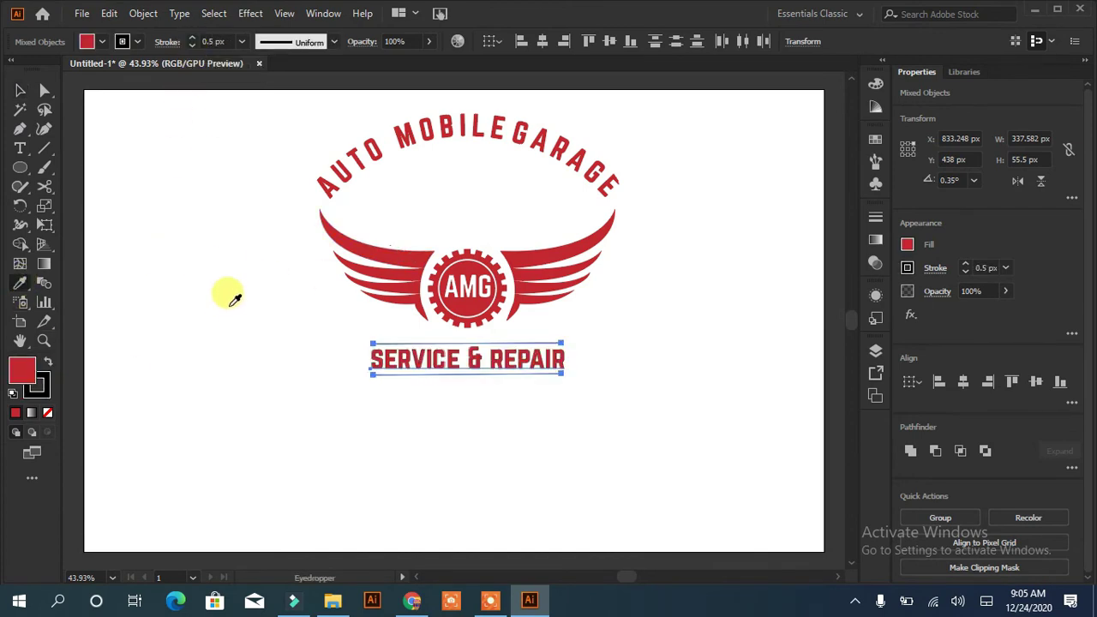
click(191, 47)
click(269, 367)
key(ctrl+z)
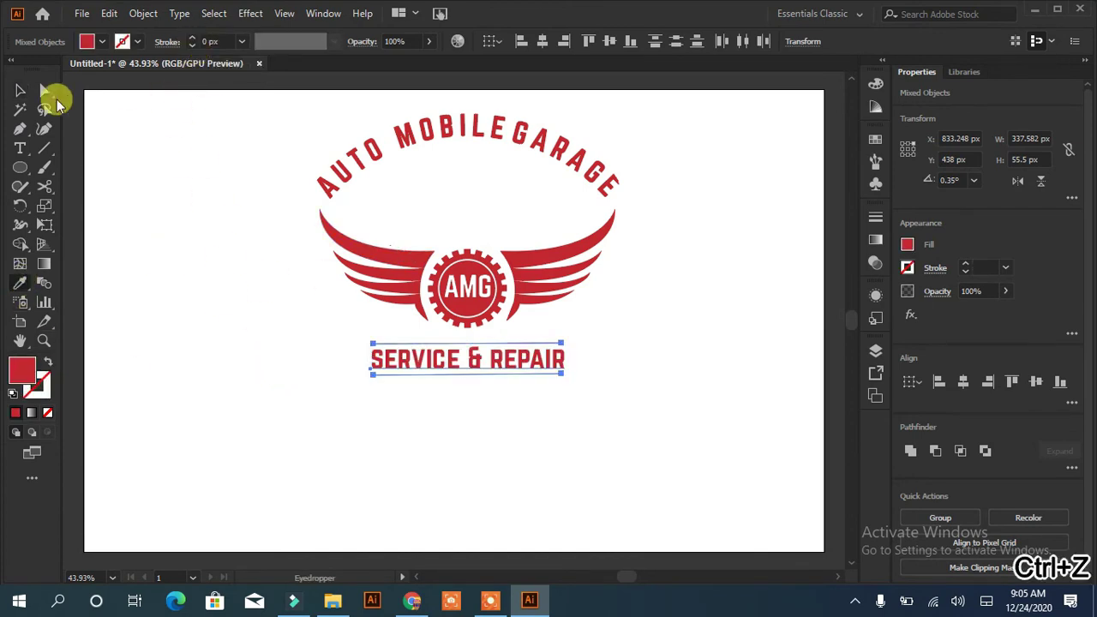
Make the two rules red 4px strokes
click(20, 90)
click(485, 367)
shift+click(388, 365)
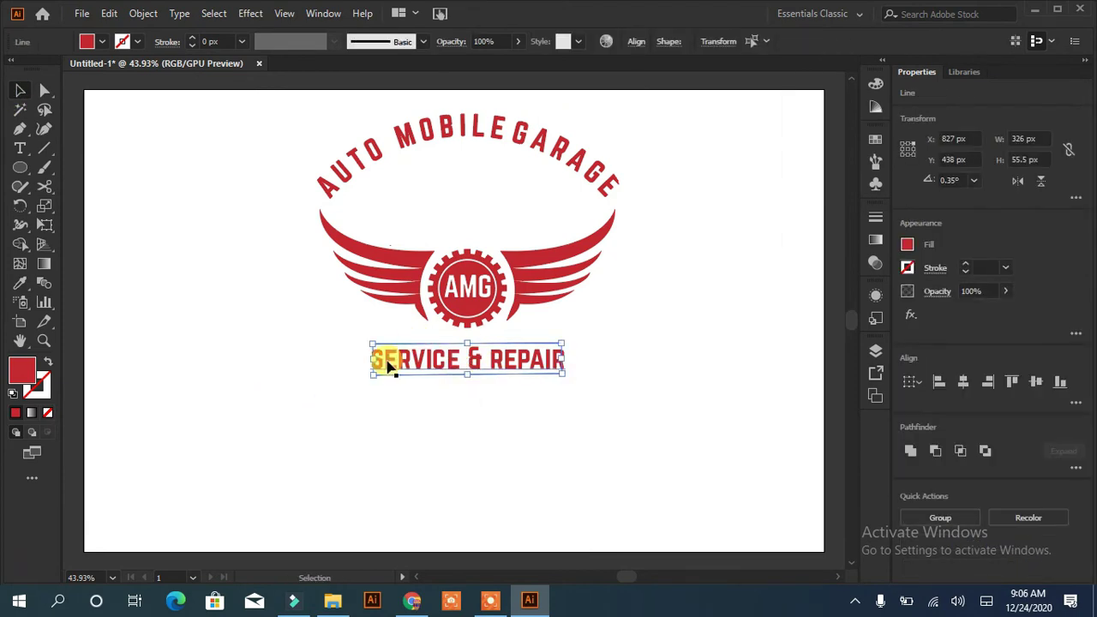
click(48, 362)
click(192, 40)
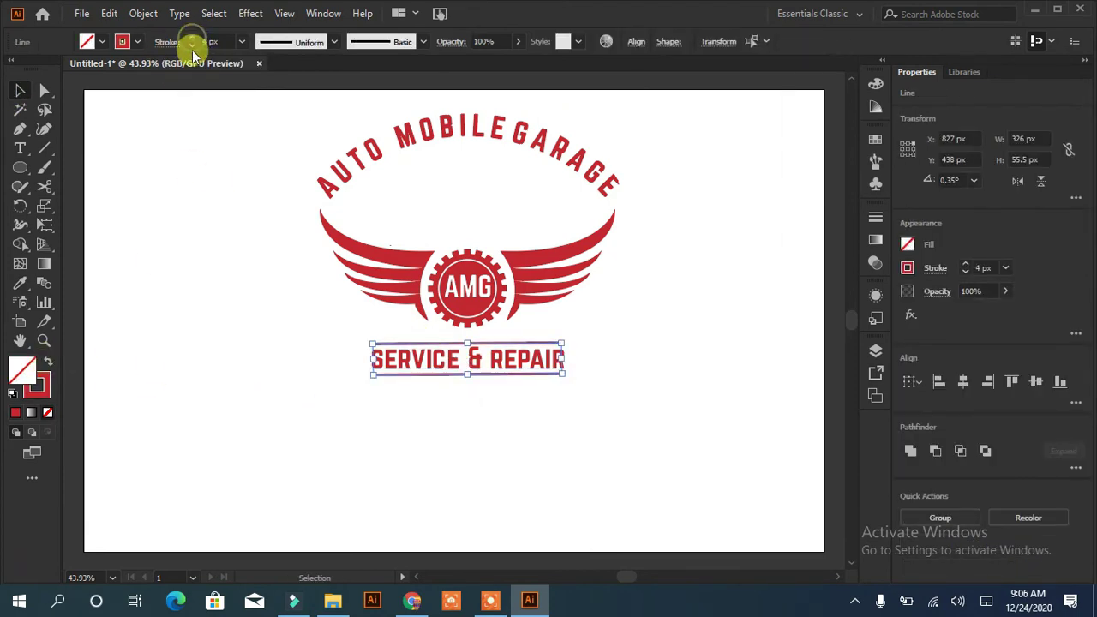
click(222, 293)
Nudge the tagline and its rules up slightly
click(575, 341)
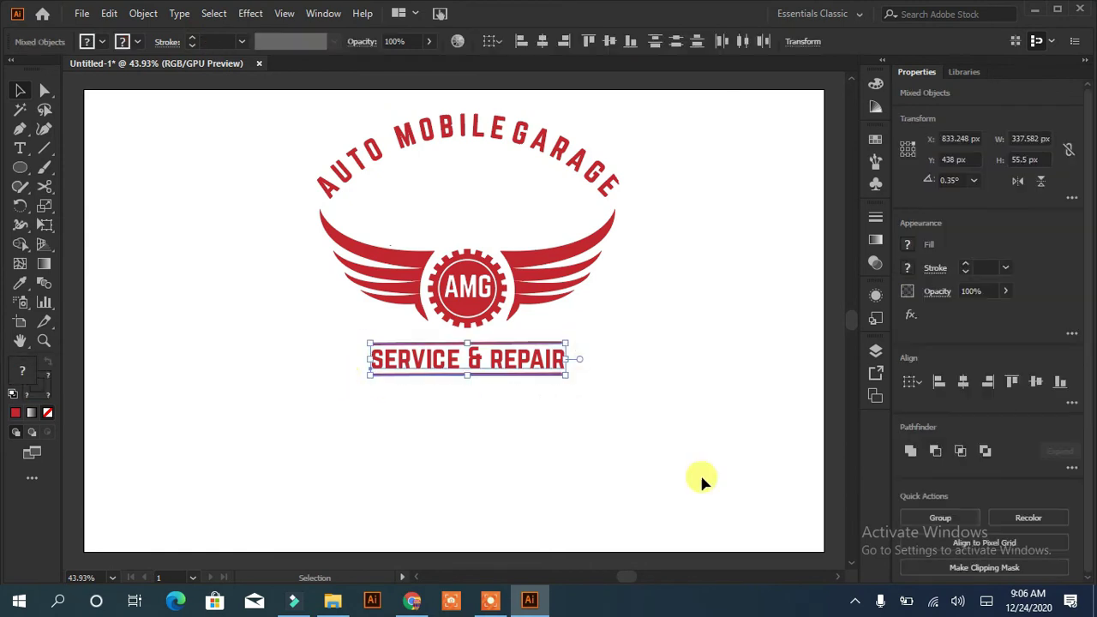
key(shift+Up)
click(661, 437)
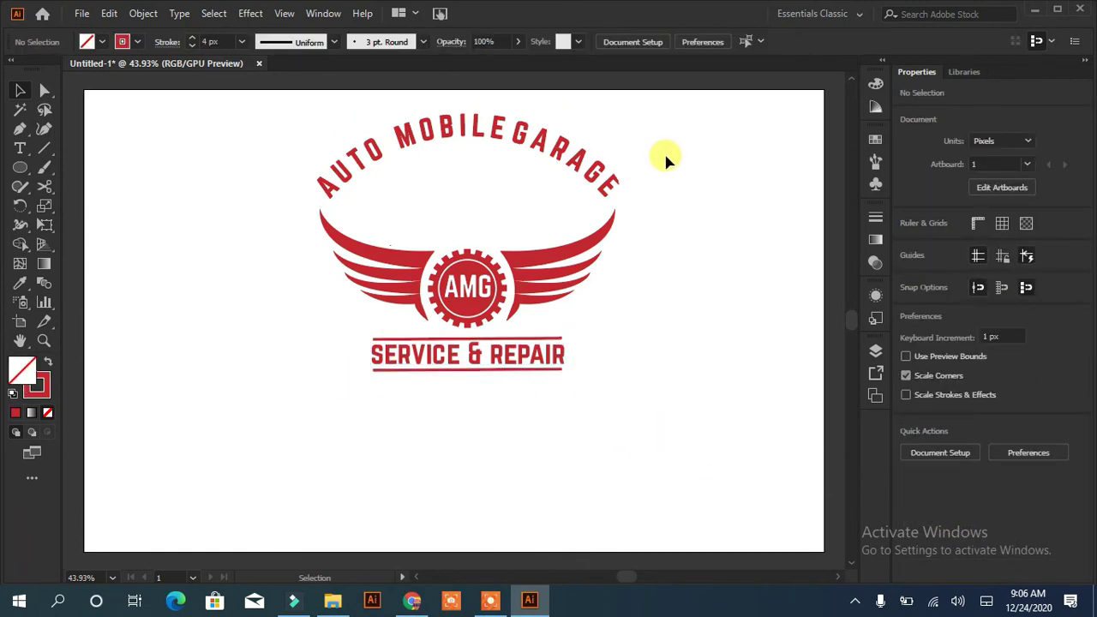
Move the whole logo down toward the artboard centre
drag(660, 146, 271, 352)
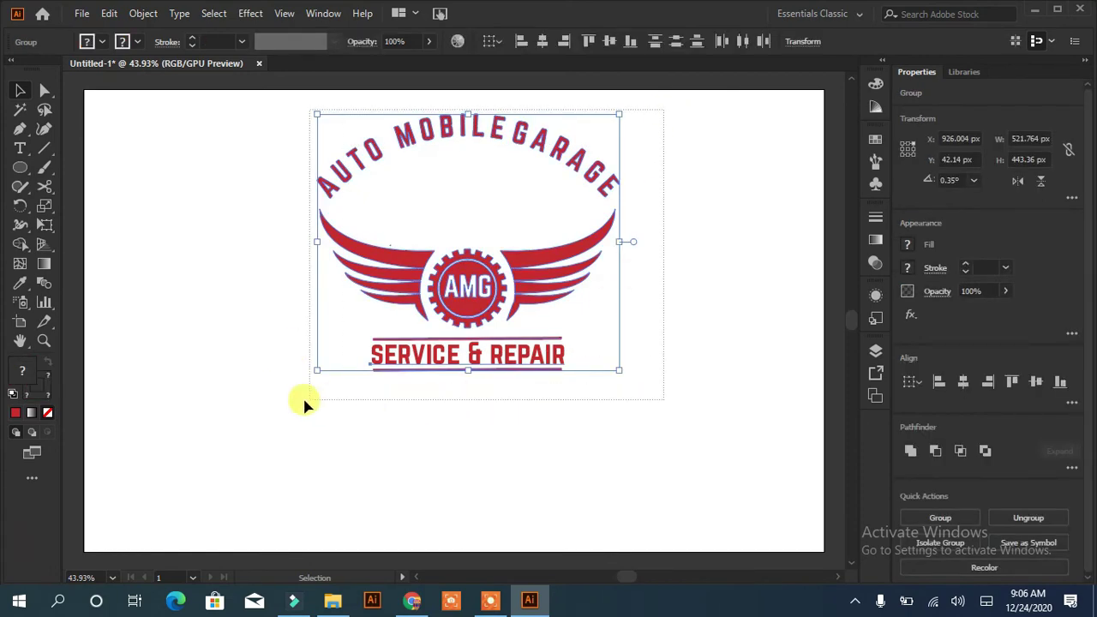
click(731, 513)
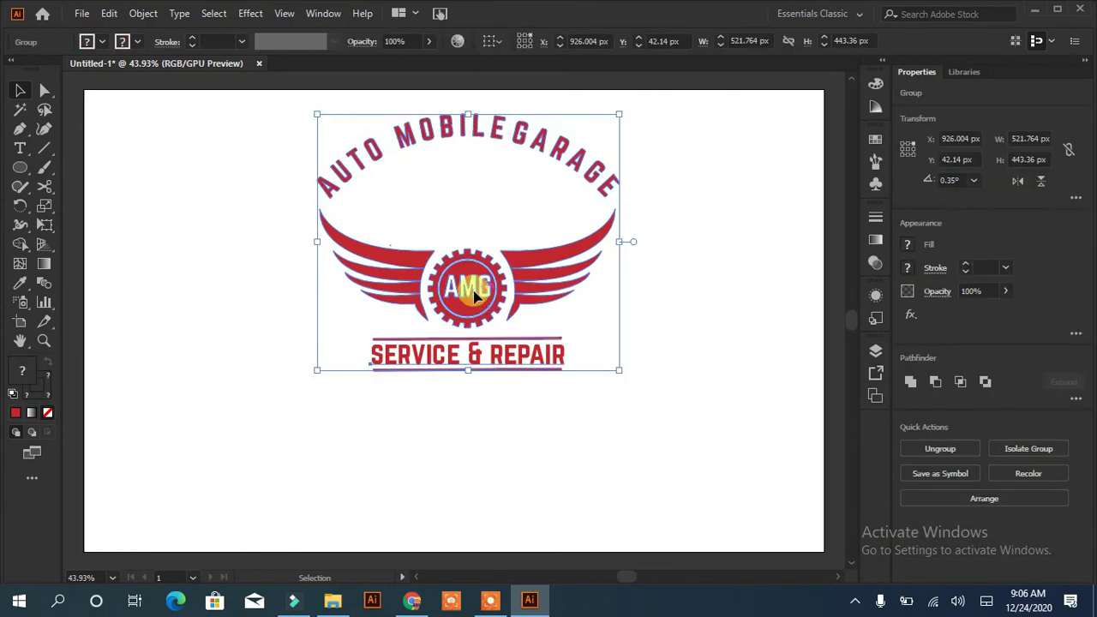
drag(465, 289, 466, 363)
click(656, 371)
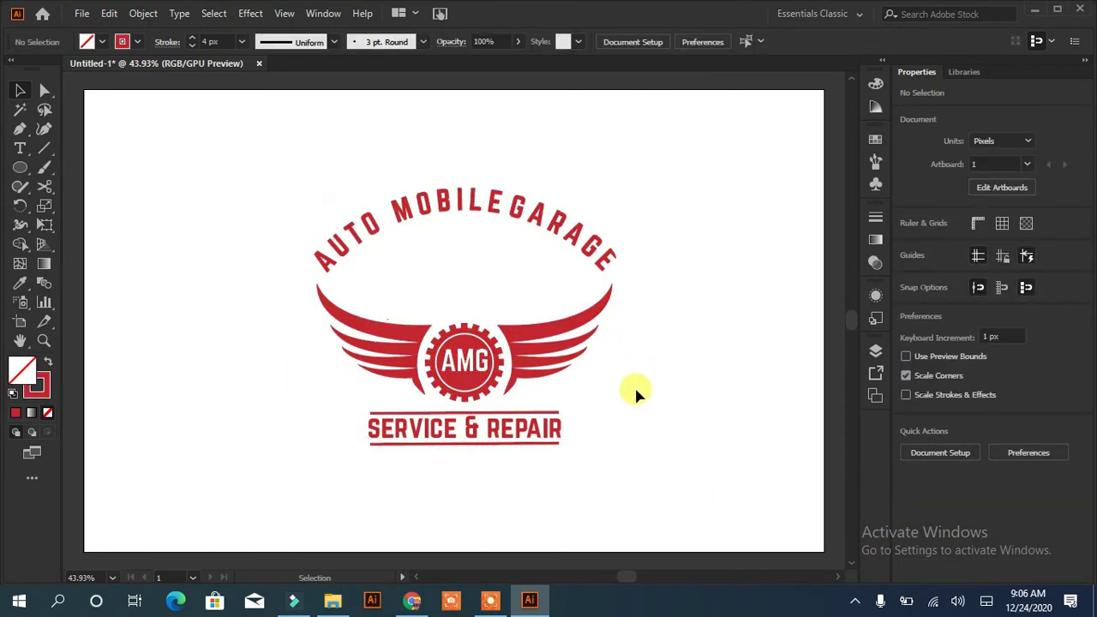
Draw a dark grey rectangle covering the whole artboard
drag(19, 167, 53, 165)
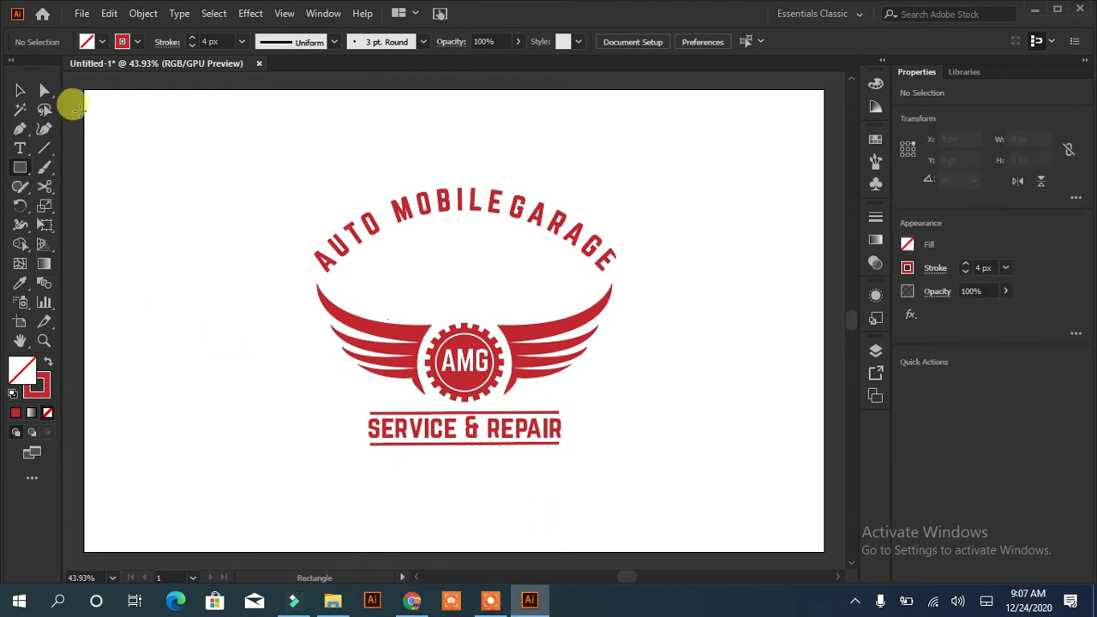
mouse_move(84, 90)
mouse_down()
mouse_move(144, 196)
mouse_move(812, 545)
mouse_up()
click(102, 42)
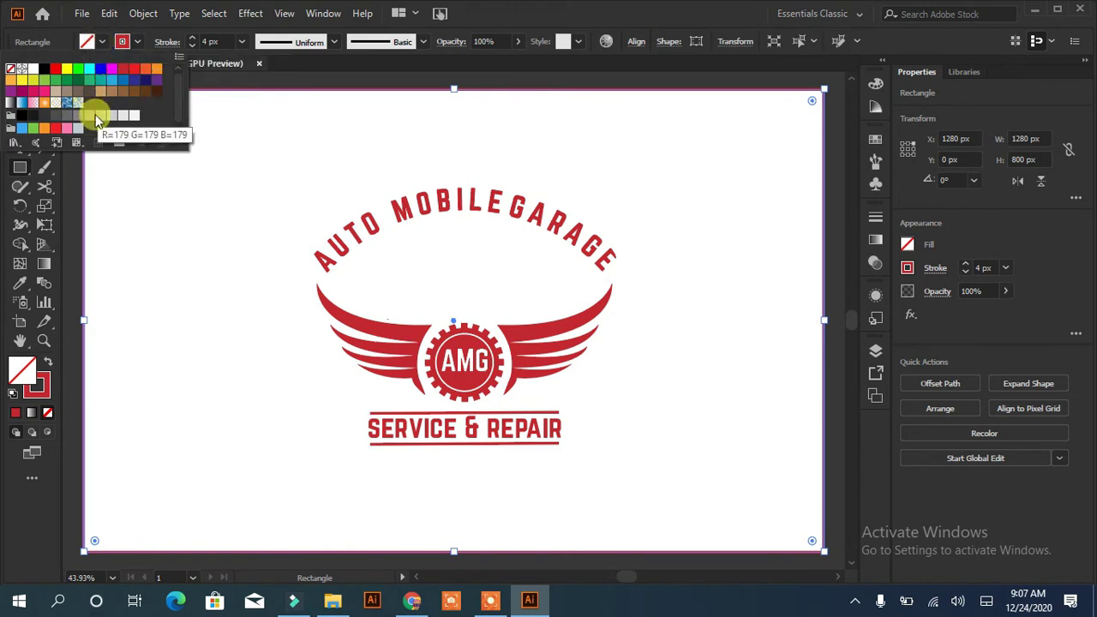
click(55, 117)
click(48, 120)
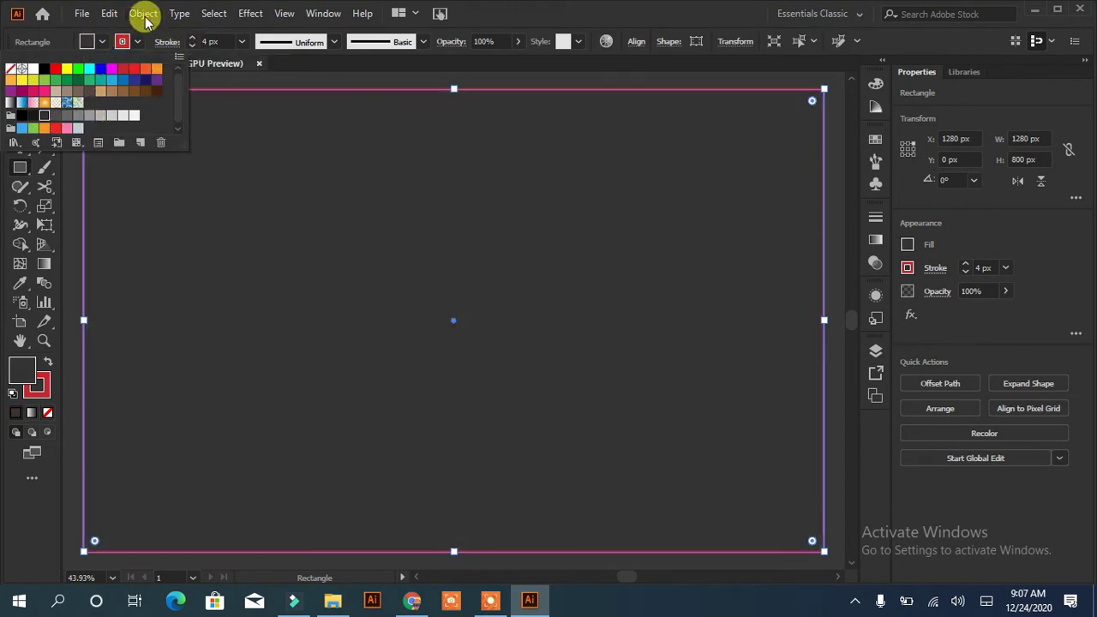
click(597, 233)
click(605, 330)
Send the dark rectangle to the back behind the logo
click(19, 90)
right_click(467, 270)
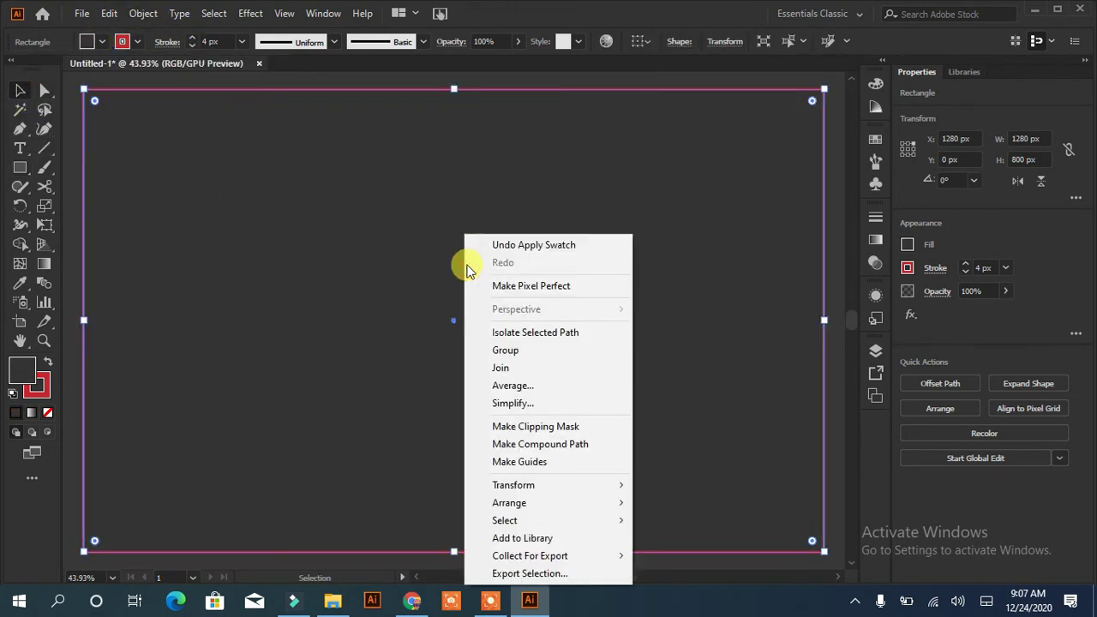
click(711, 554)
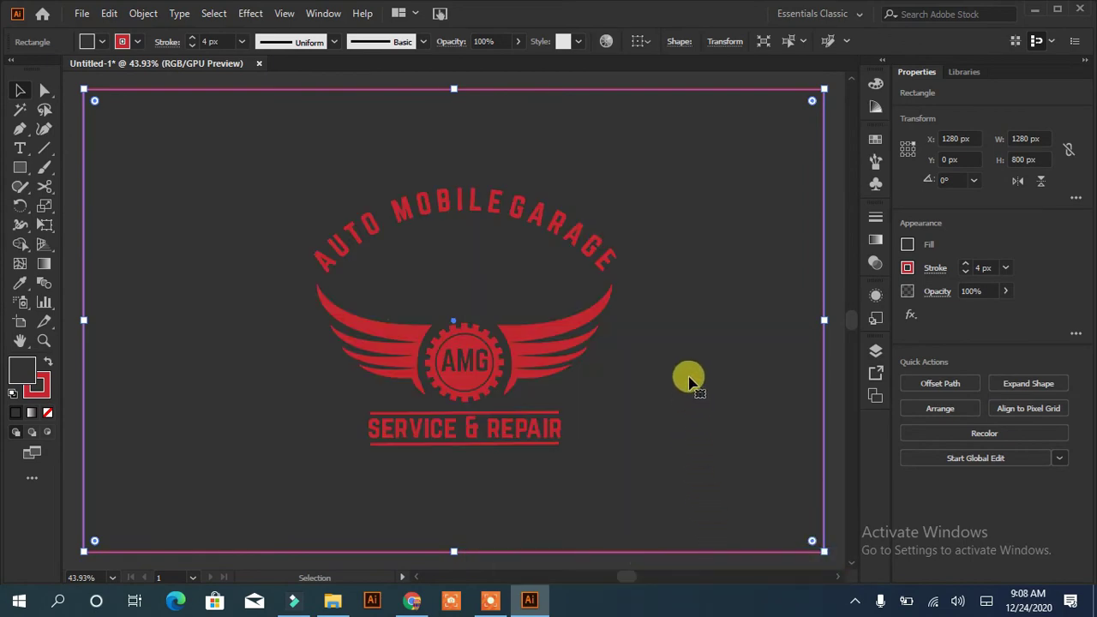
Apply the Film Grain texture from the Effect Gallery to the dark background
click(250, 12)
click(274, 255)
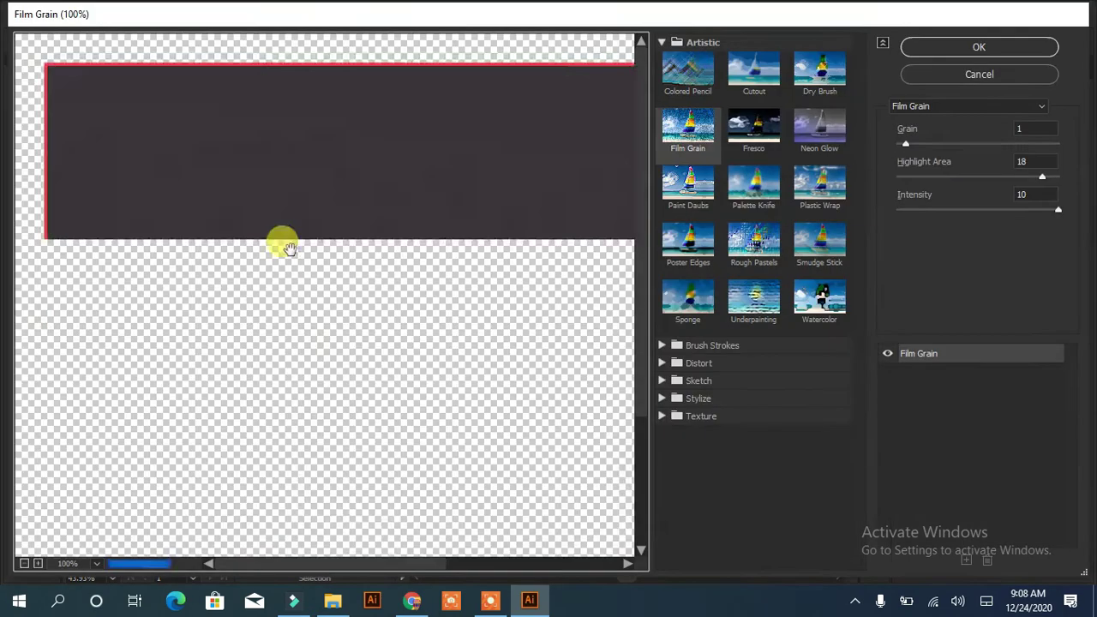
click(961, 48)
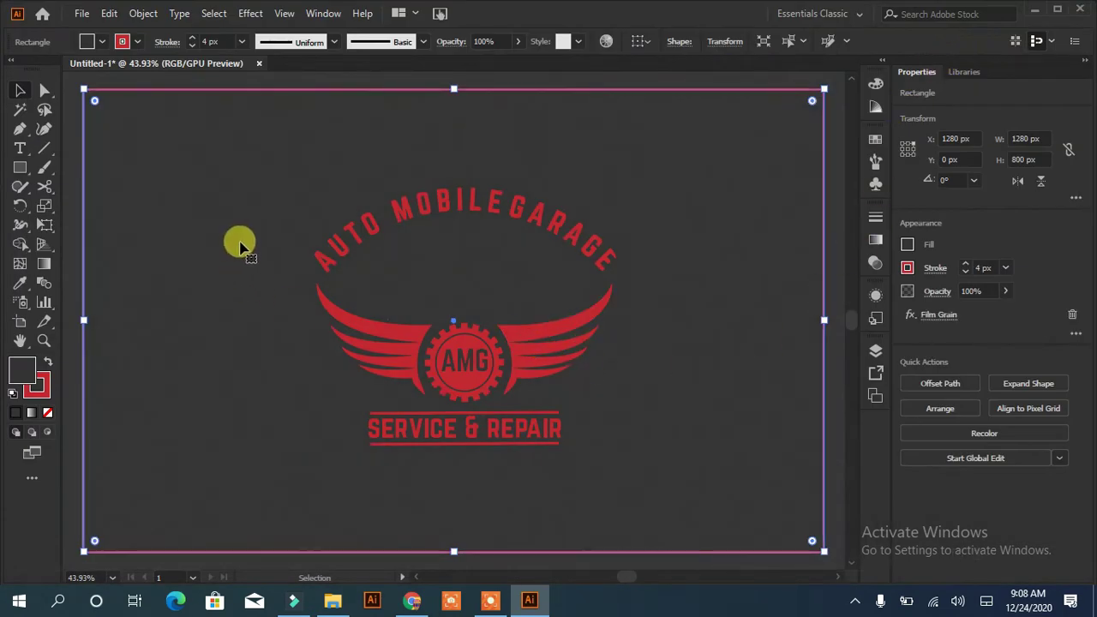
Remove the red stroke from the background rectangle
click(875, 350)
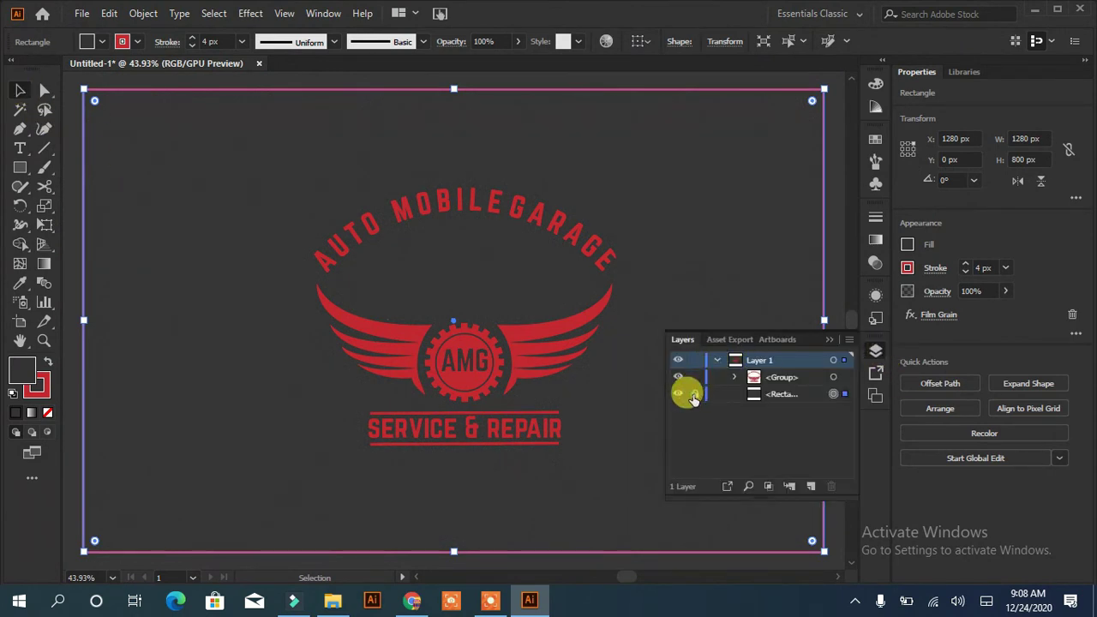
click(693, 395)
click(674, 215)
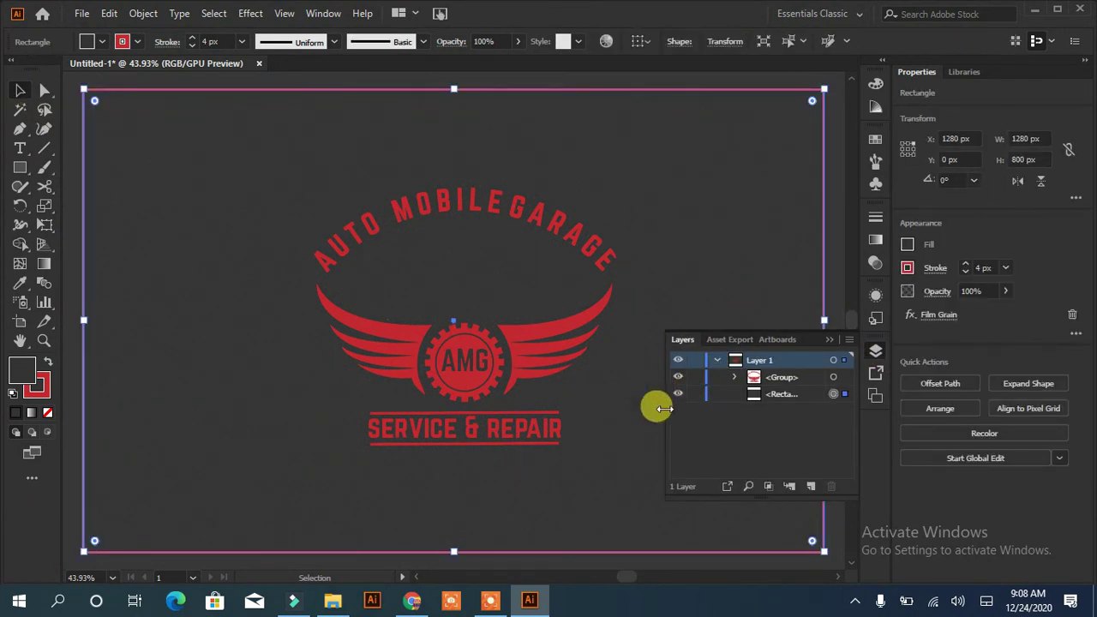
click(48, 413)
Lock the background rectangle in the Layers panel
click(876, 351)
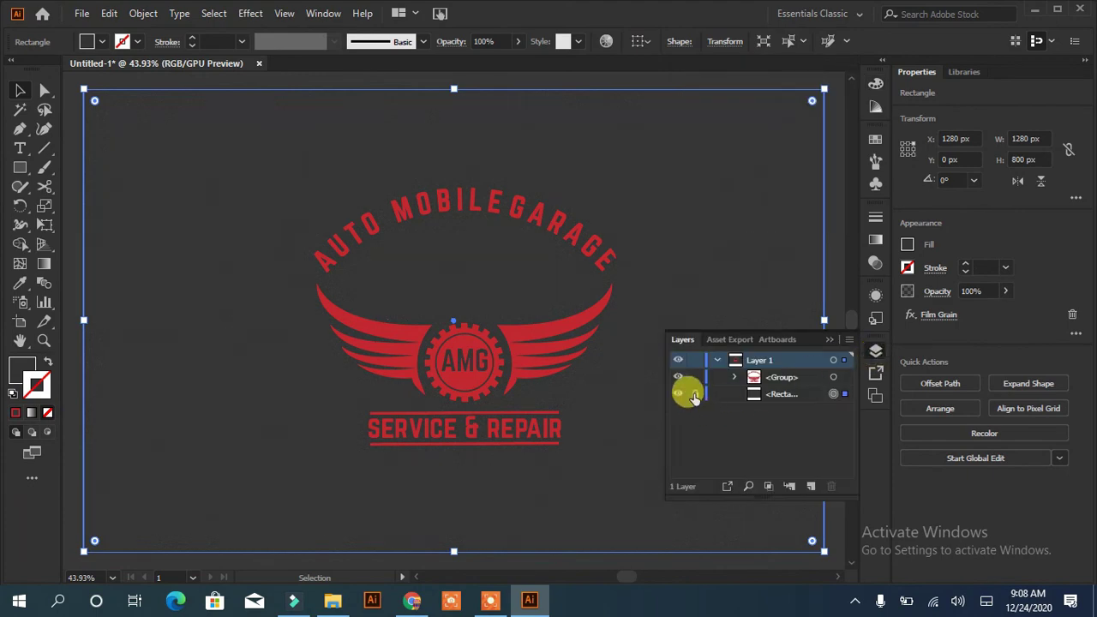
click(584, 402)
click(821, 320)
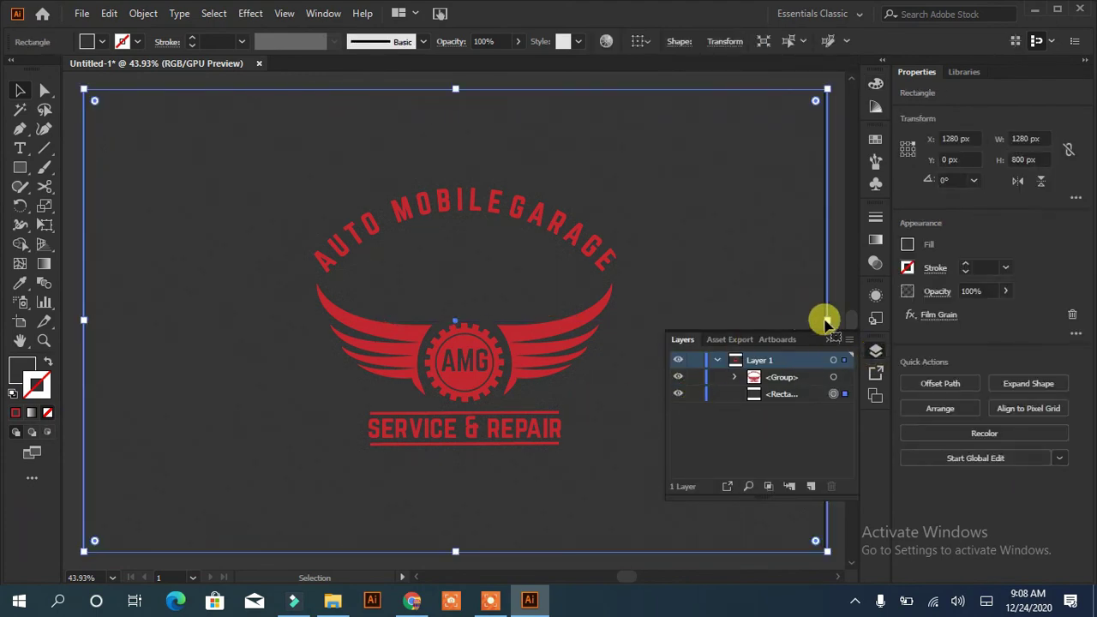
click(695, 393)
Give the logo group a Drop Shadow with a larger horizontal offset and slightly higher opacity
click(539, 367)
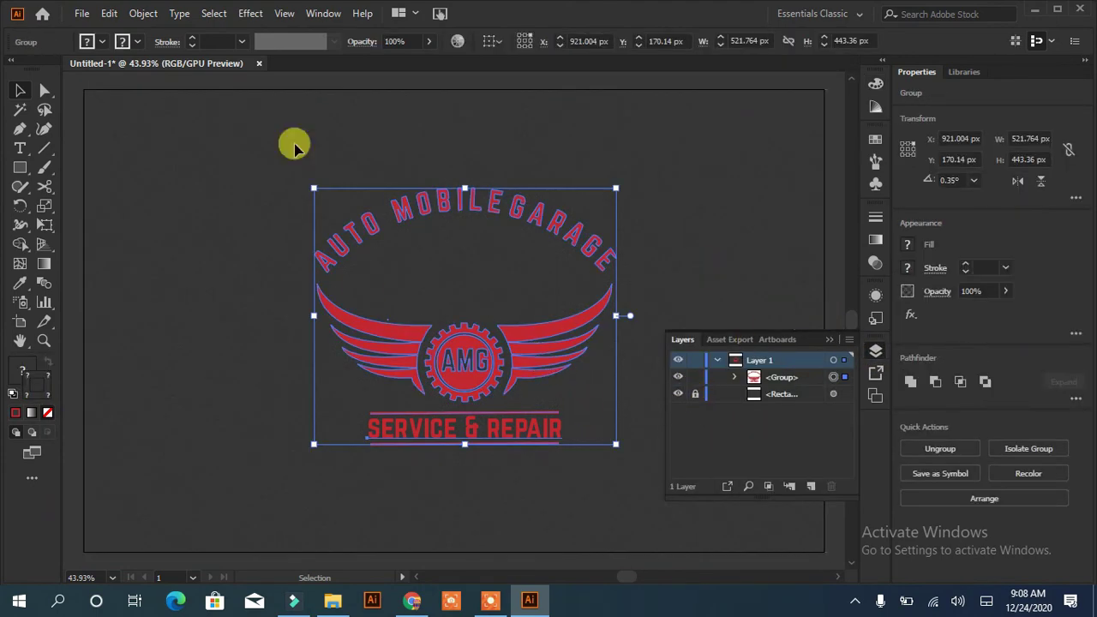
click(251, 13)
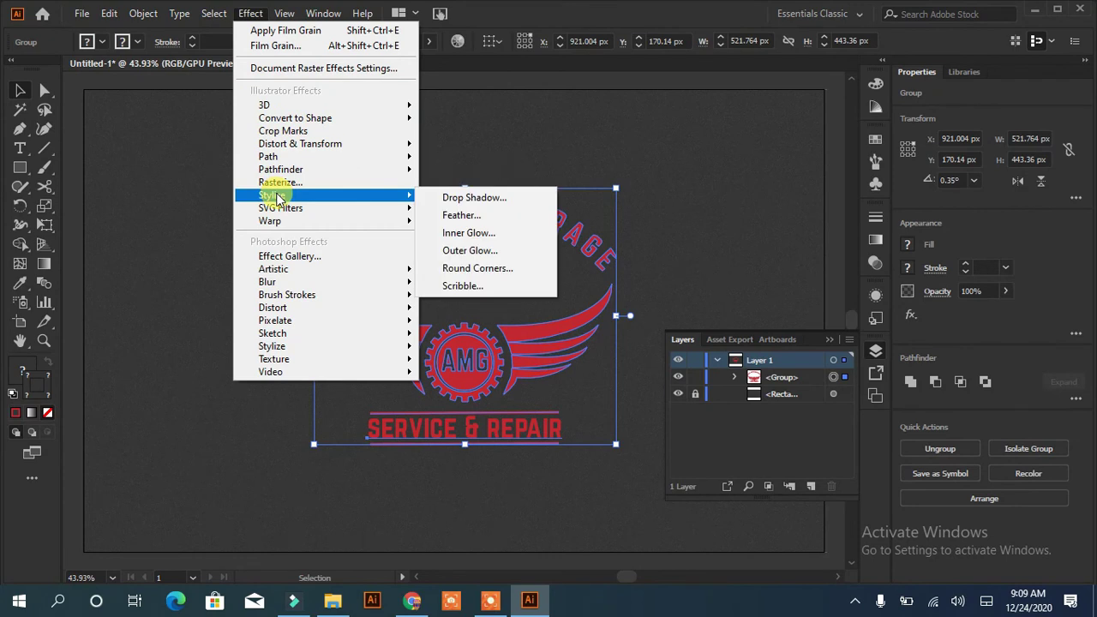
click(463, 197)
click(758, 258)
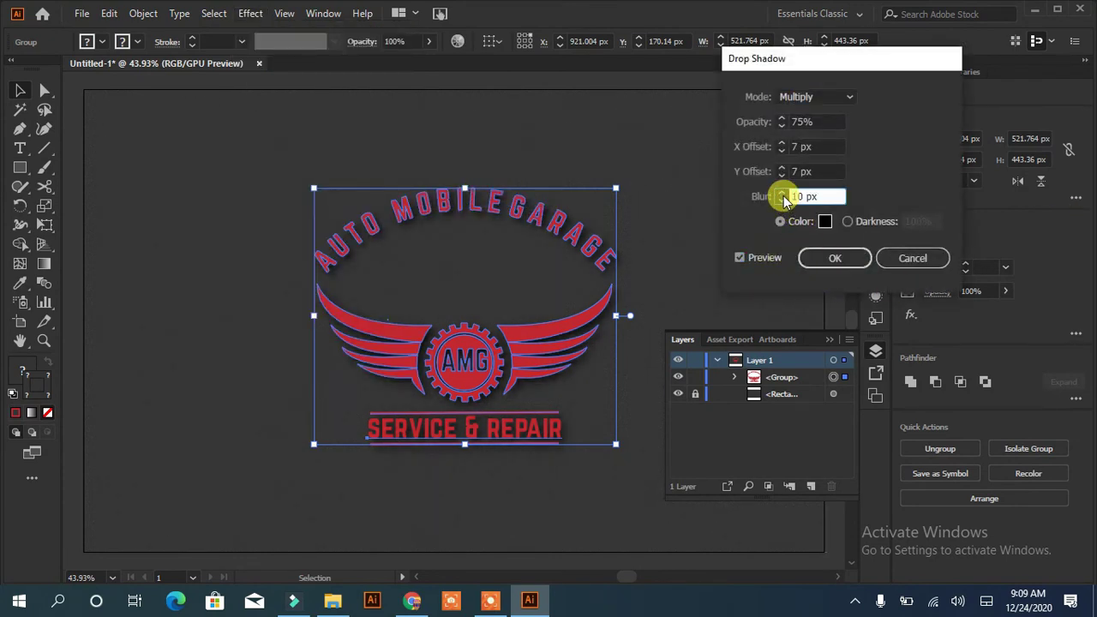
key(shift+Tab)
text(10)
click(782, 143)
click(782, 119)
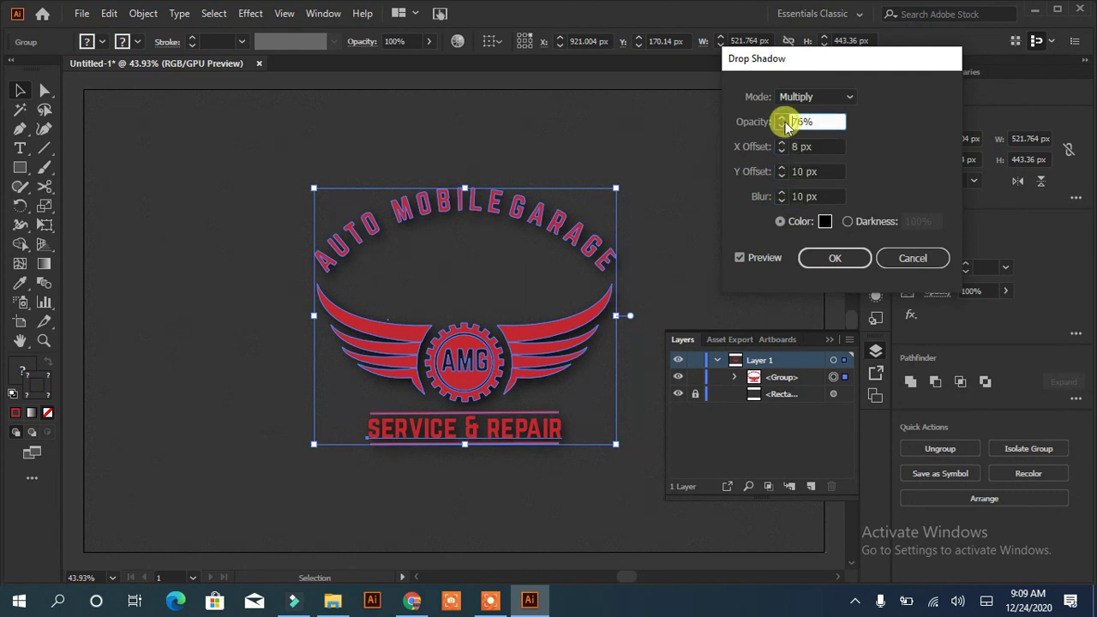
click(835, 258)
click(681, 224)
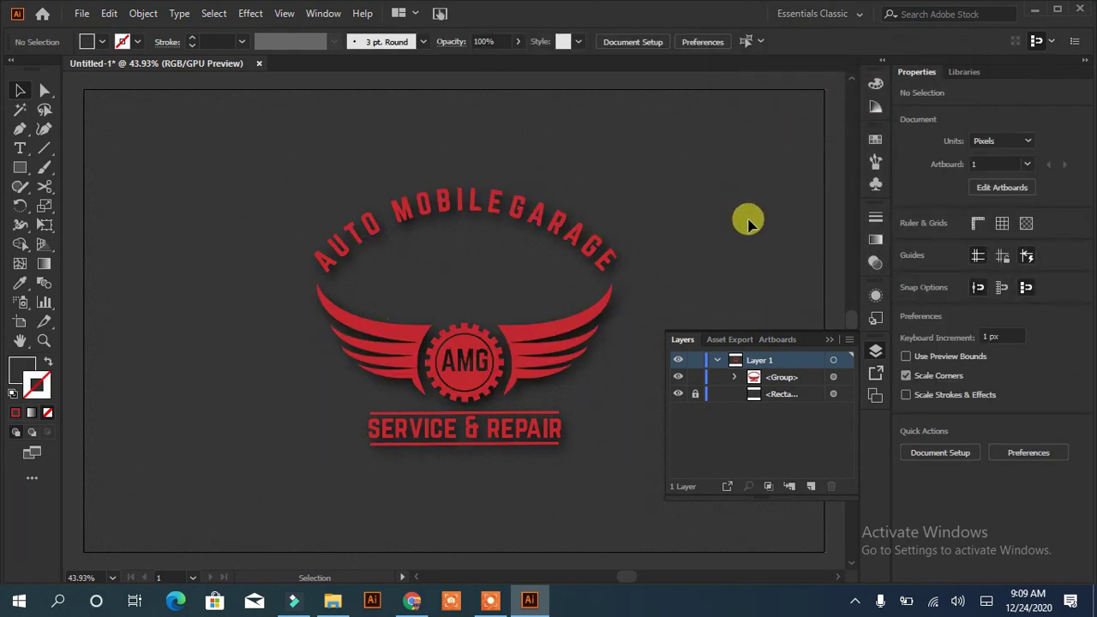
click(829, 340)
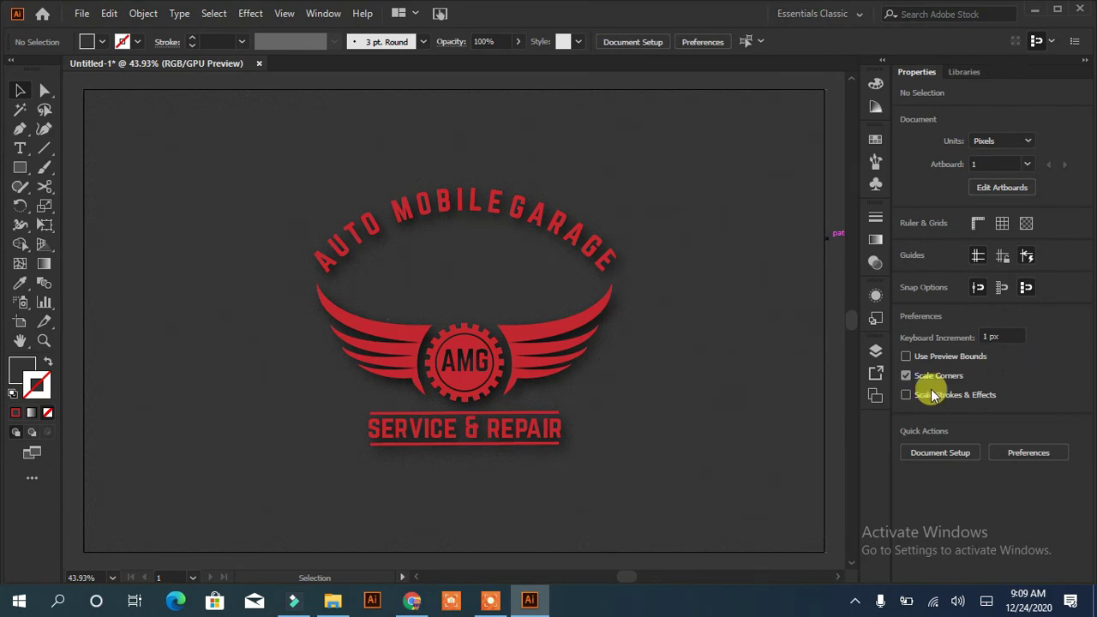
click(554, 343)
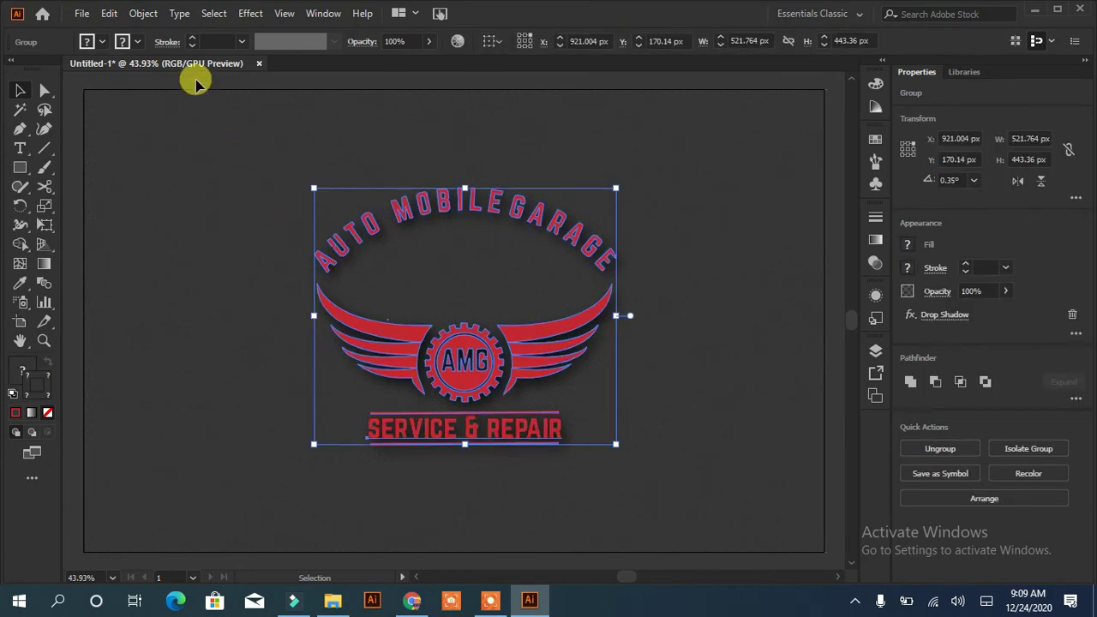
Paste a copy of the logo behind it, fill it black and nudge it into place
click(109, 13)
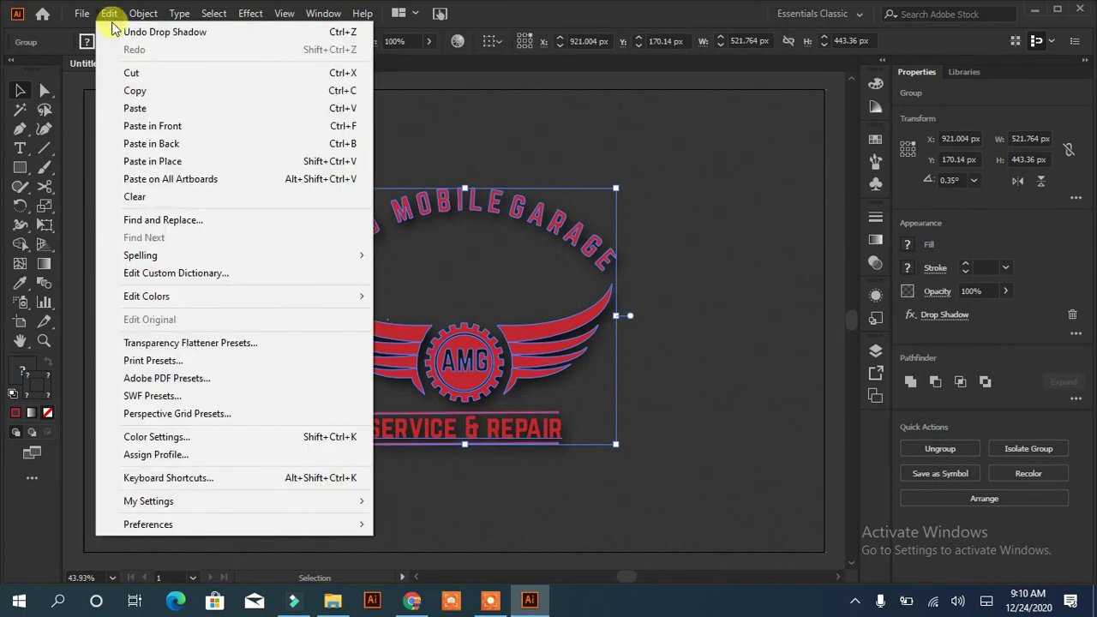
click(143, 144)
click(93, 41)
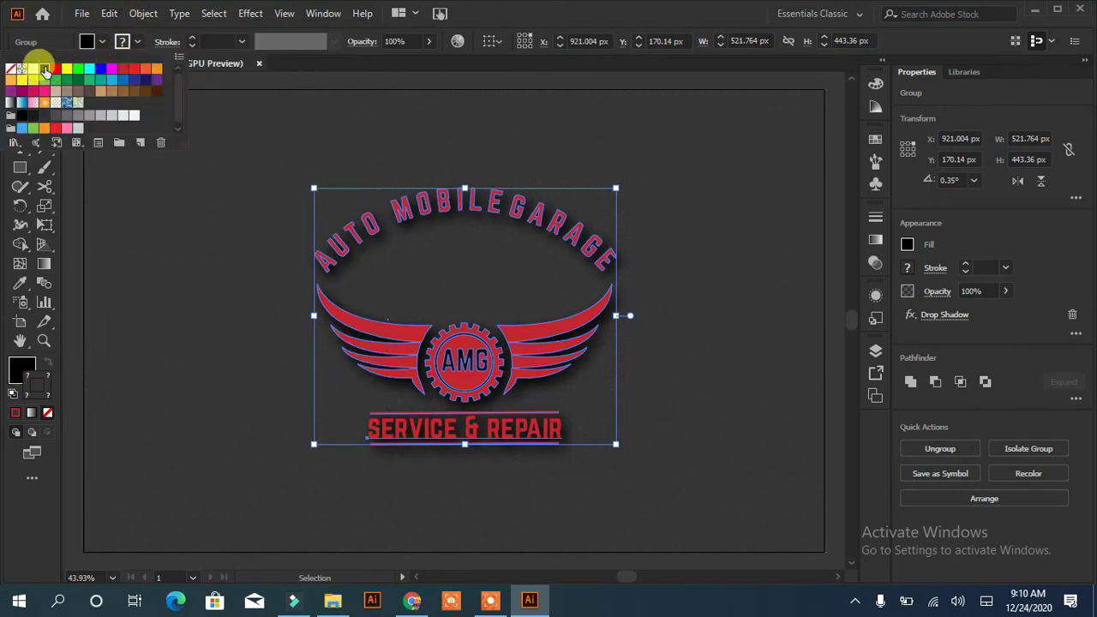
click(141, 360)
key(Down)
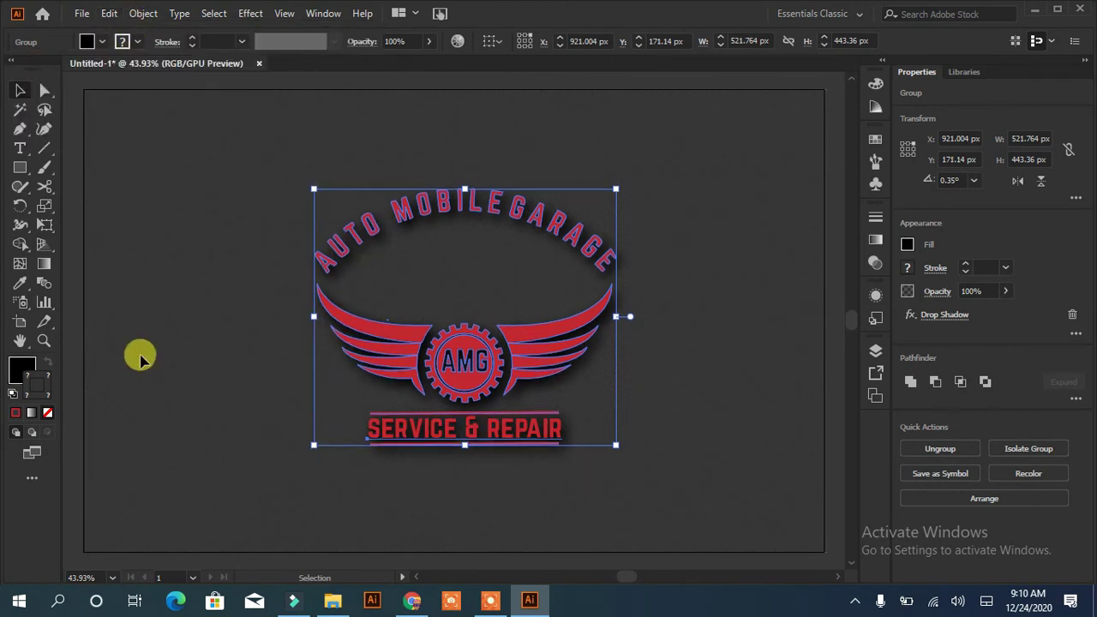
key(Down)
key(Down)
key(Down)
key(Up)
key(Up)
key(Up)
key(Up)
key(Up)
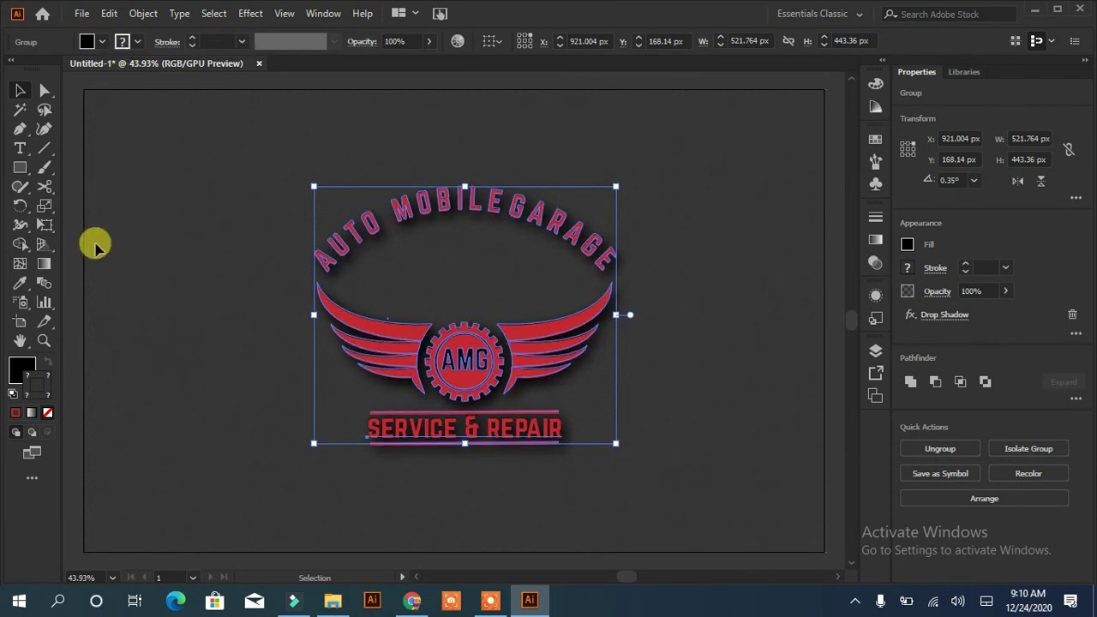
Swap the back copy's fill and stroke colours, then deselect it
click(24, 413)
click(47, 362)
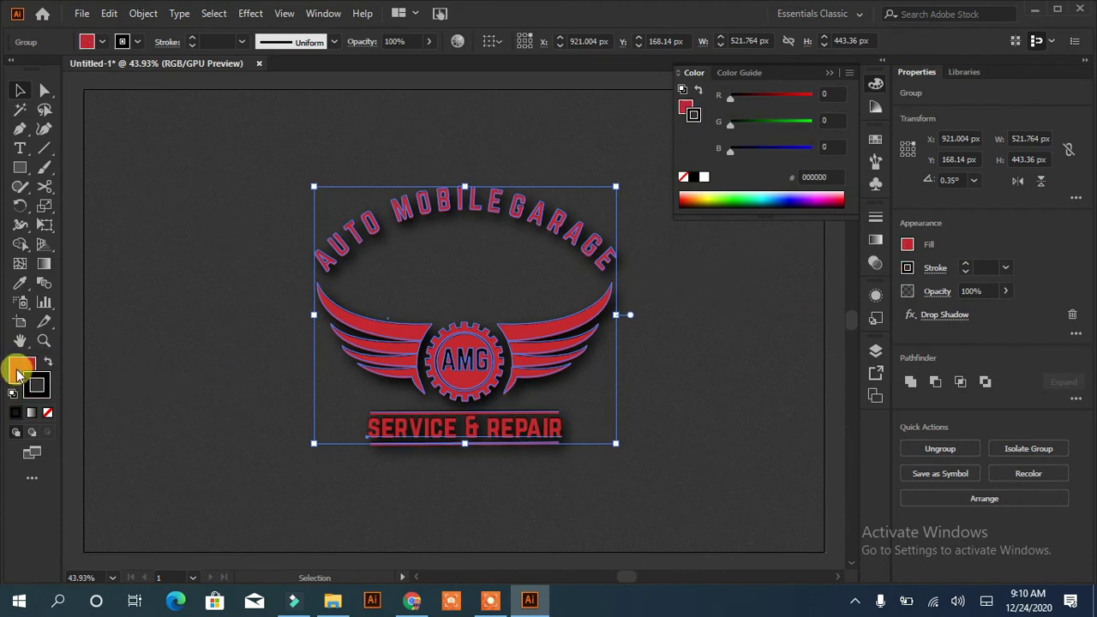
click(99, 43)
click(147, 343)
click(172, 320)
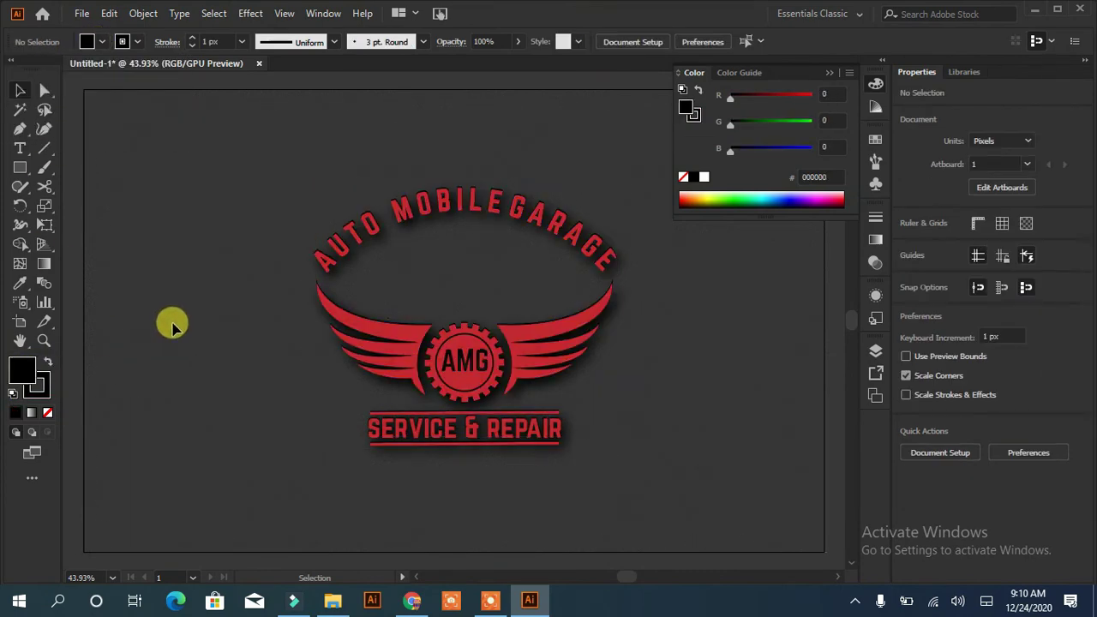
Stack extrusion copies with Alt+Up nudges, then shift the logo back down
click(463, 360)
key(alt+Up)
key(alt+Up)
key(alt+Up)
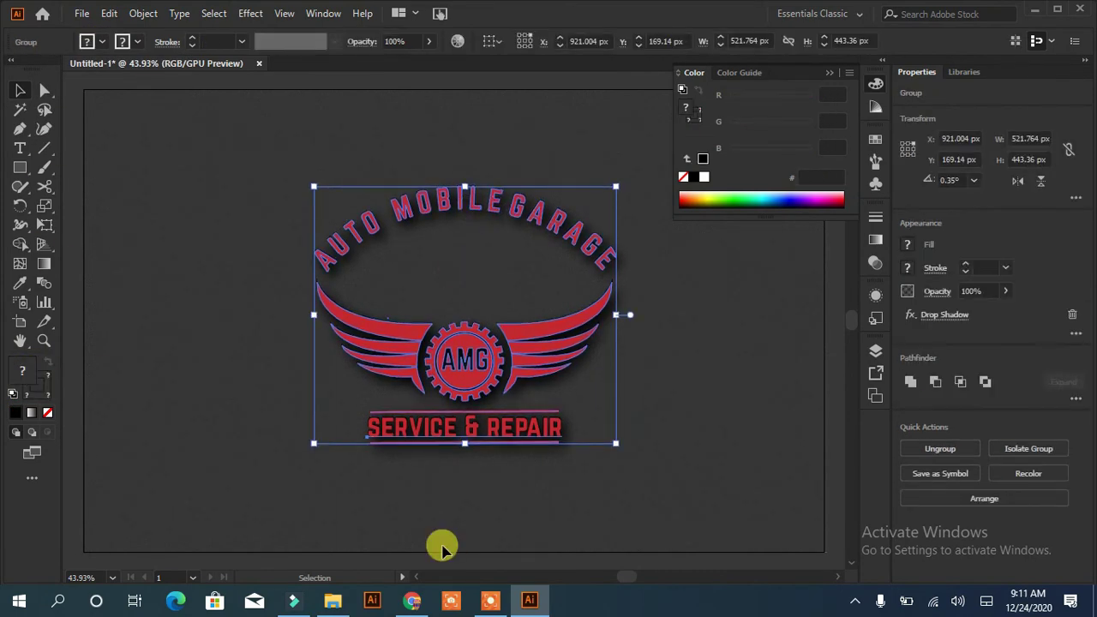
key(alt+Up)
key(alt+Up)
key(alt+Up)
key(alt+Up)
key(alt+Up)
key(alt+Up)
key(alt+Up)
key(alt+Up)
key(Down)
key(Down)
key(Down)
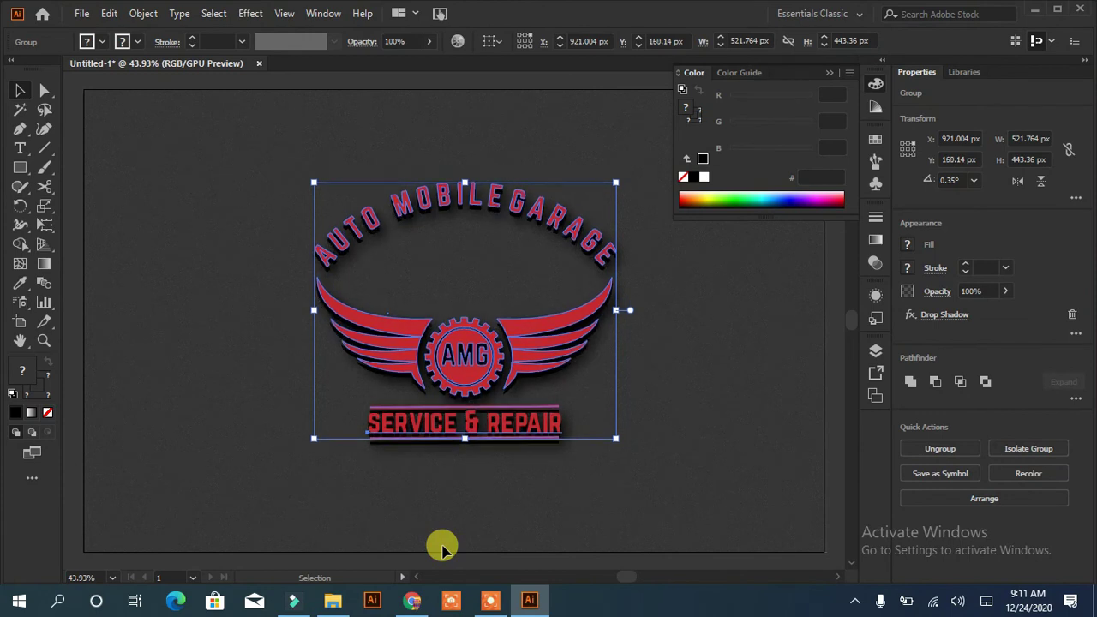
key(Down)
key(Down)
key(Down)
key(Down)
key(Down)
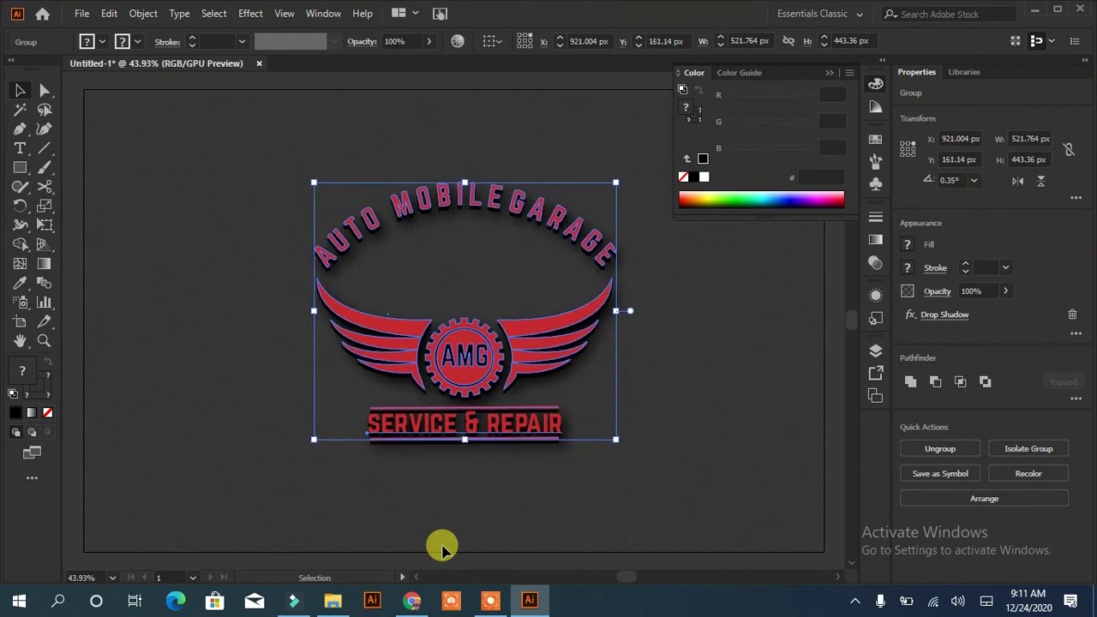
click(717, 451)
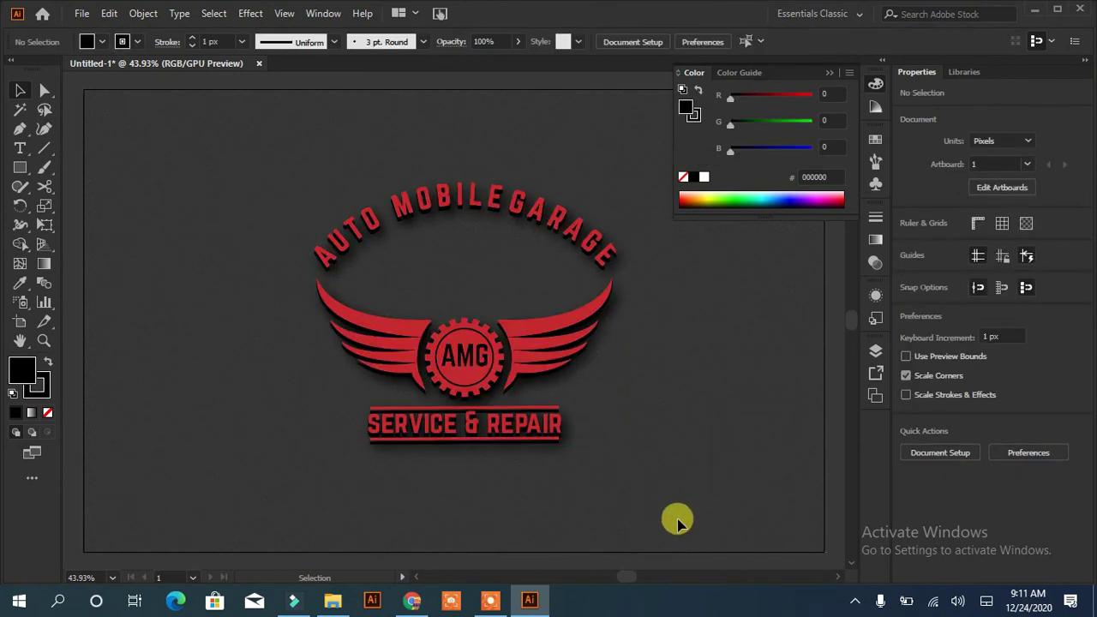
Close the floating Color panel to leave the emblem unobstructed
click(832, 73)
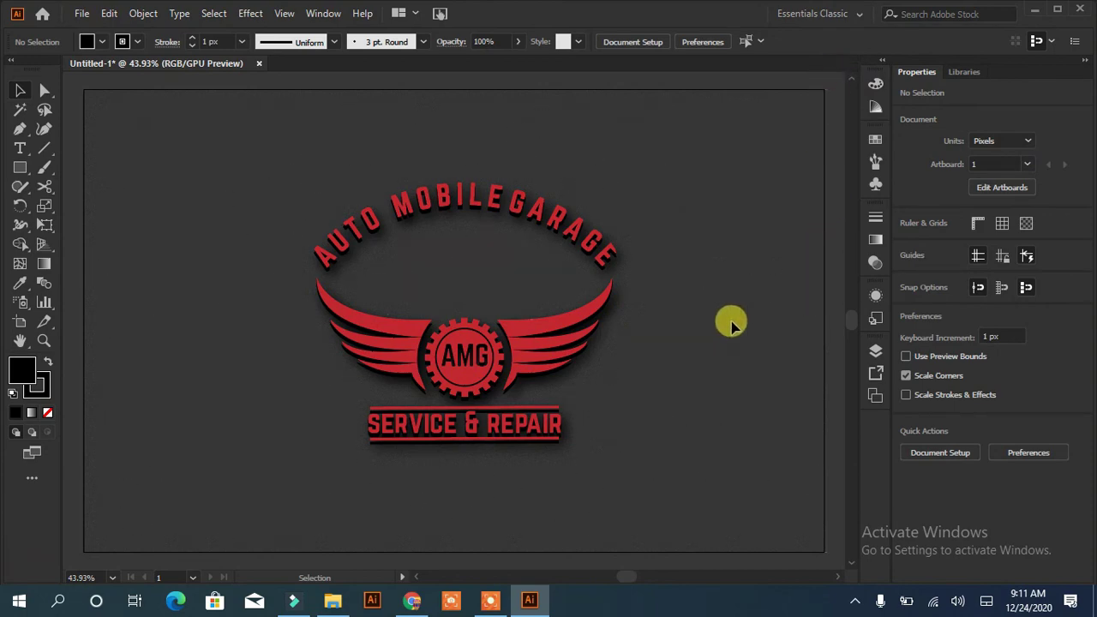